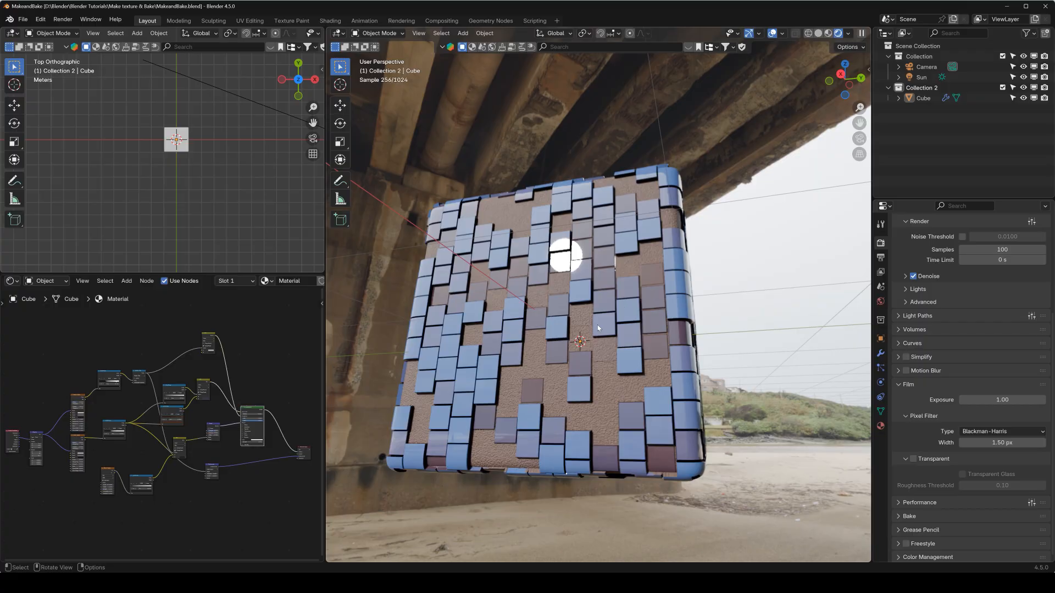
Examine the tiled cube's surface from several angles and up close, along with the nodes of its material
middle_drag(585, 326, 564, 234)
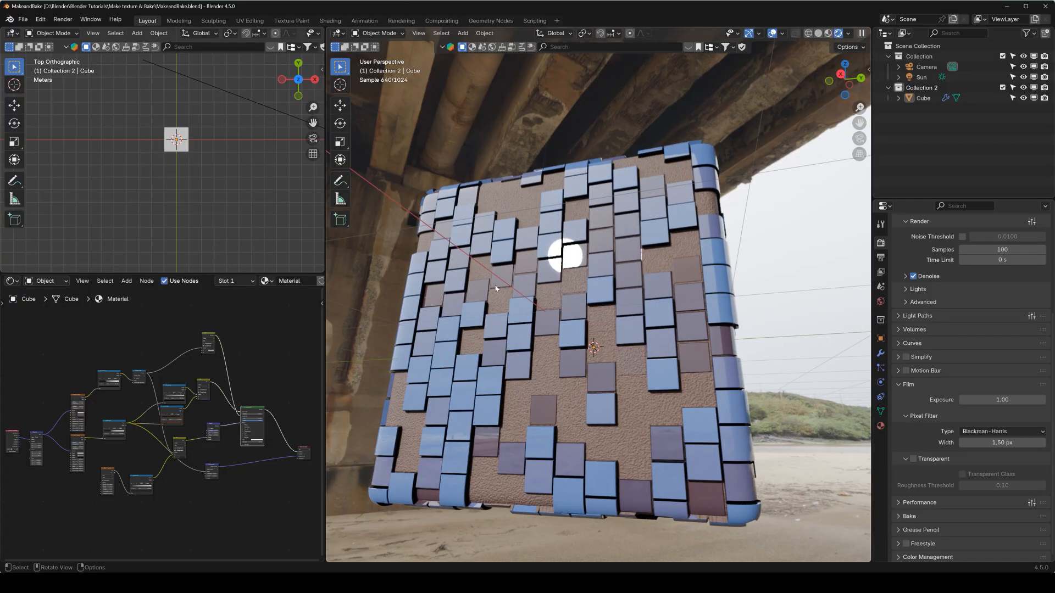
middle_drag(569, 295, 596, 286)
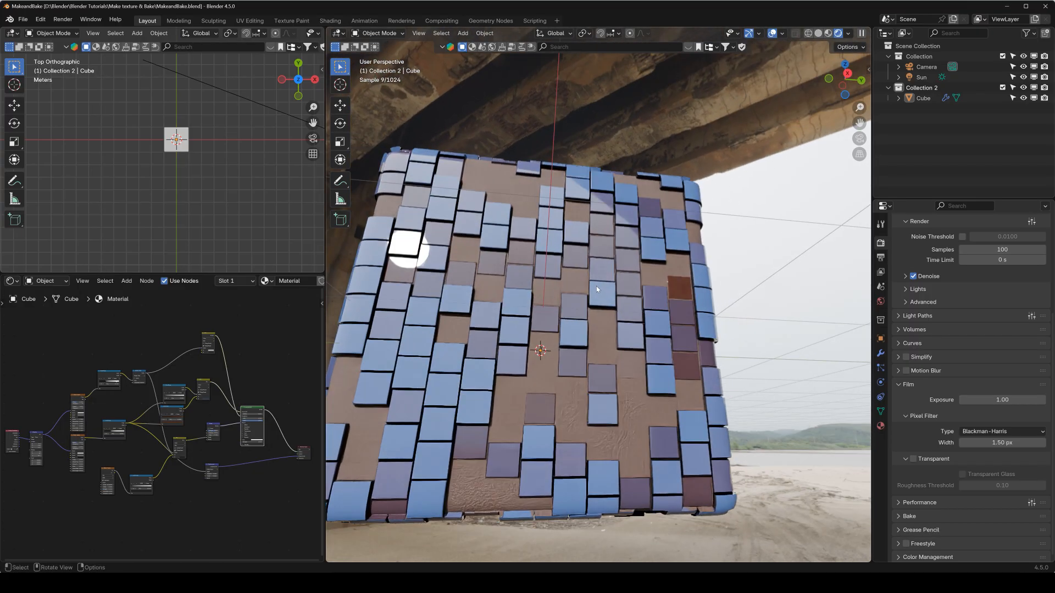
scroll(595, 285, up, 6)
scroll(148, 426, up, 8)
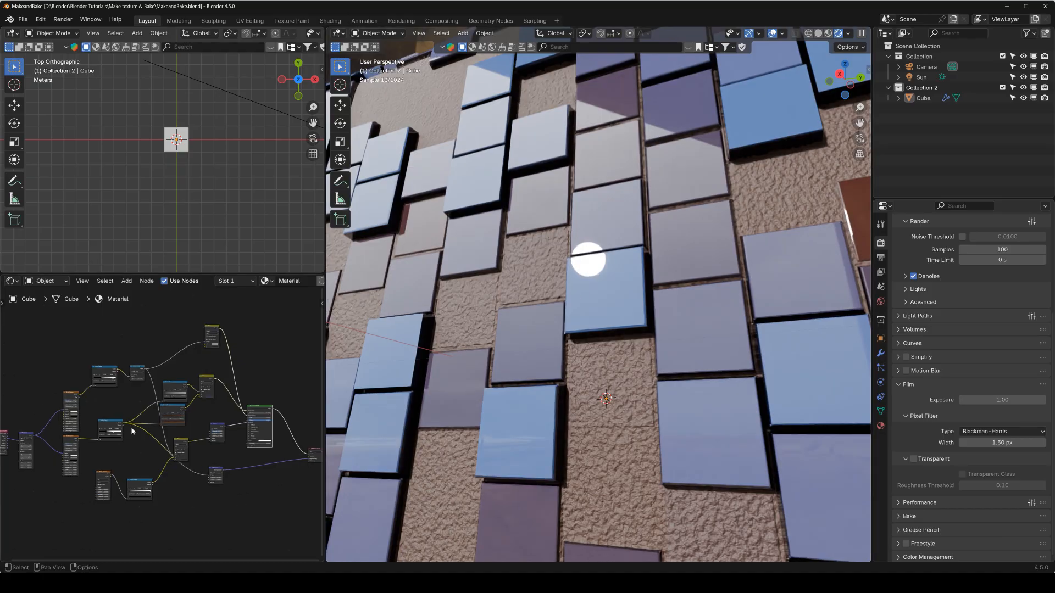
middle_drag(275, 466, 163, 426)
scroll(168, 392, up, 3)
middle_drag(169, 387, 160, 417)
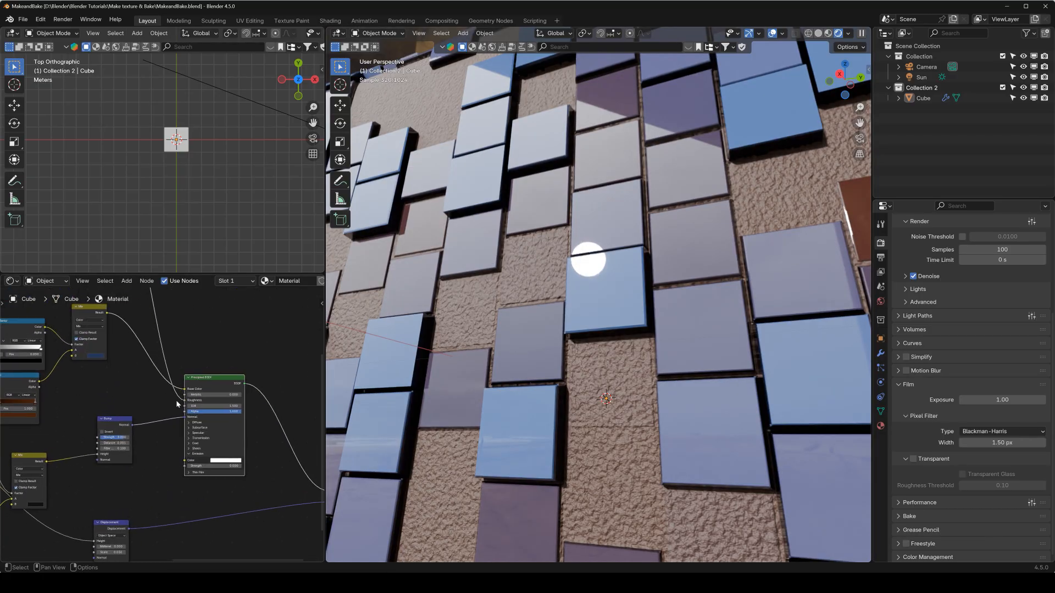
scroll(172, 398, up, 2)
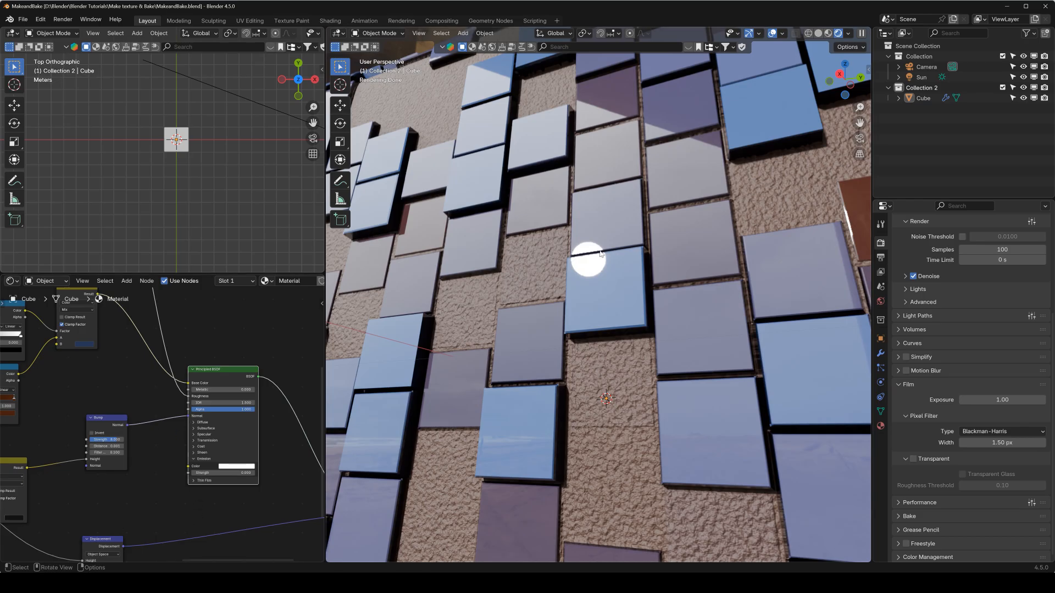
scroll(600, 254, down, 8)
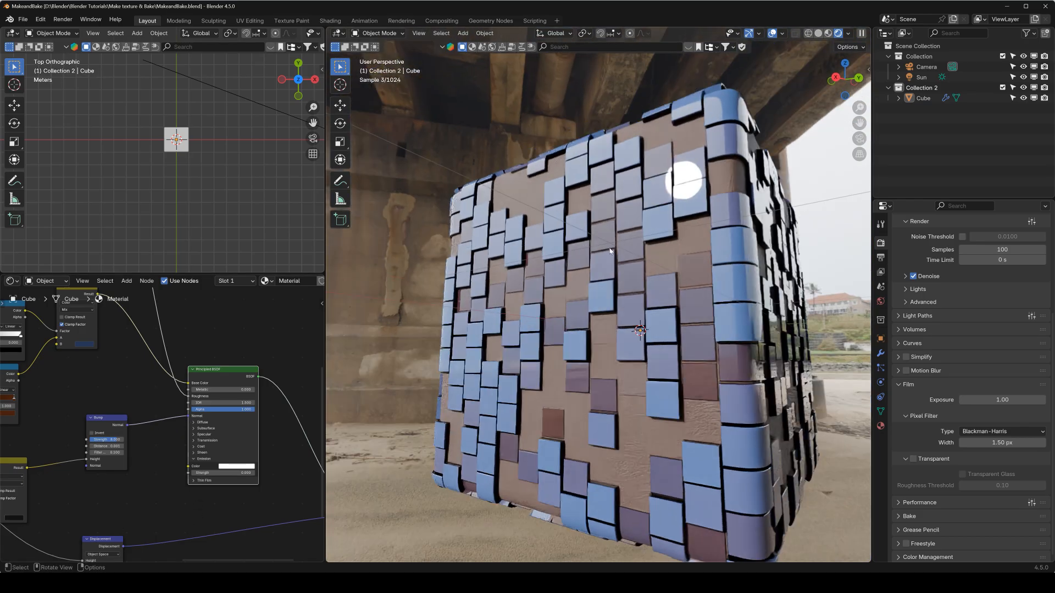
scroll(609, 251, down, 2)
mouse_move(609, 251)
shift+middle_down()
mouse_move(545, 261)
mouse_move(603, 250)
shift+middle_up()
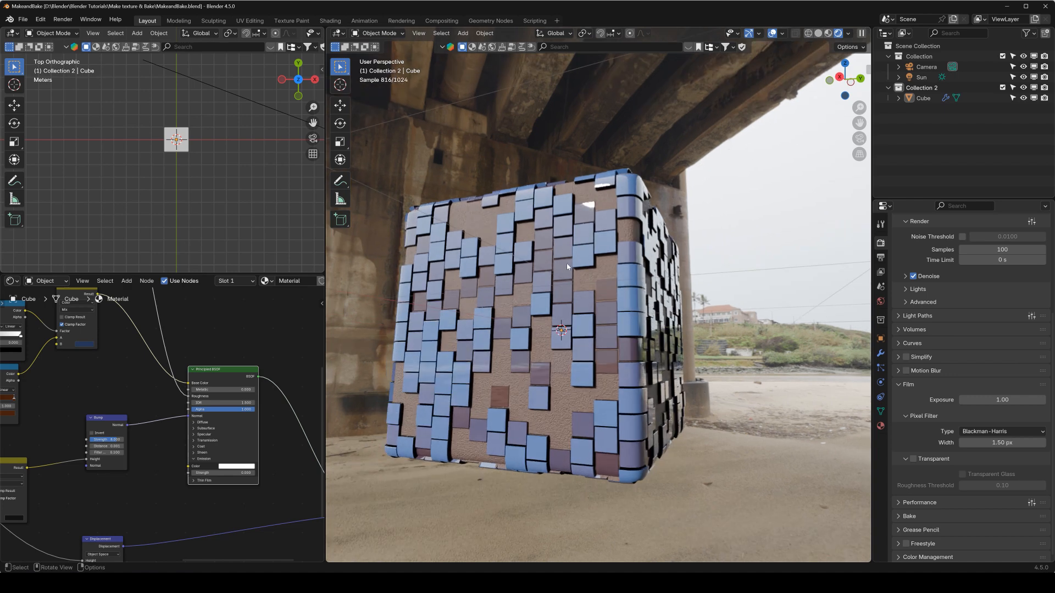
Turn off the viewport display of the cube's Subdivision modifier
click(880, 352)
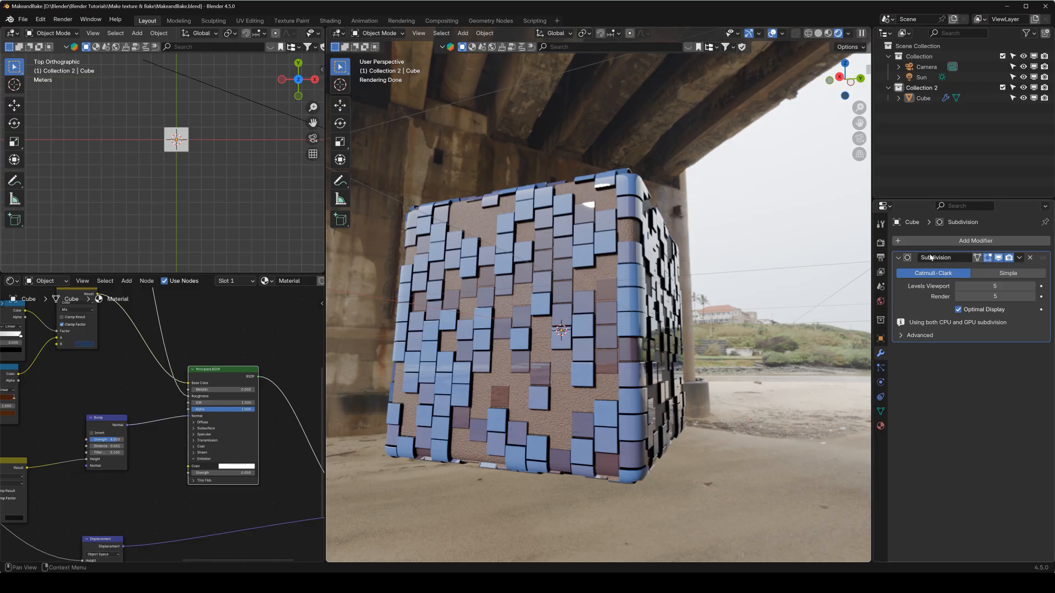
click(998, 258)
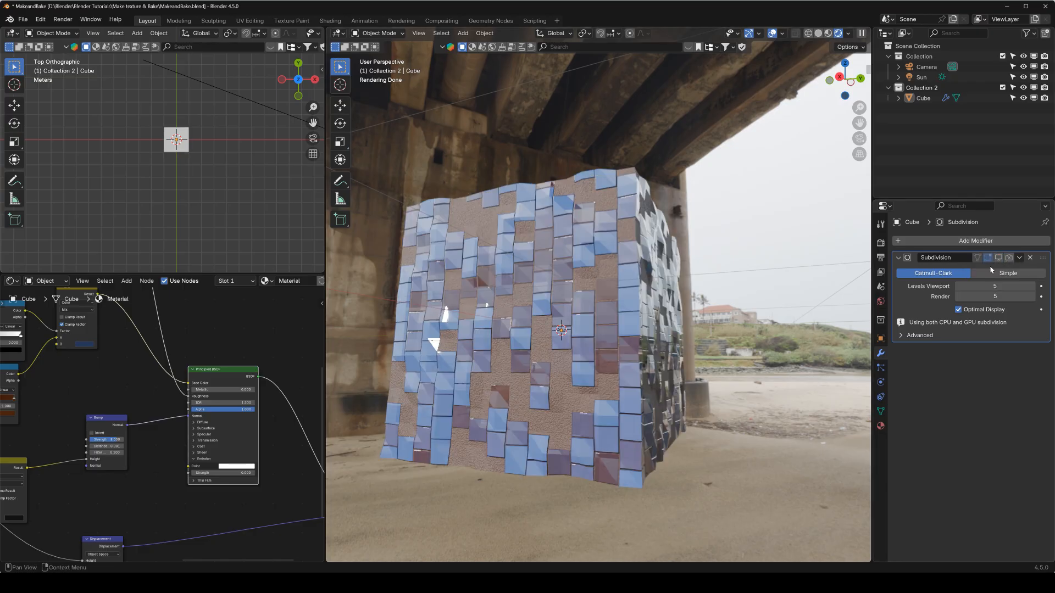
Set the Cycles render samples to 1 and switch off render denoising
click(880, 243)
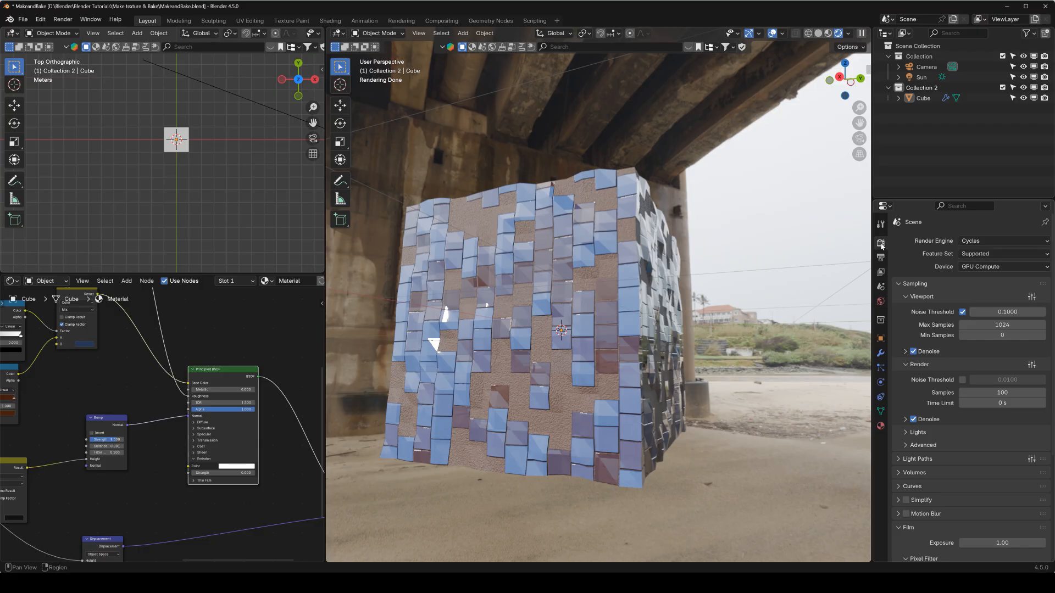
click(1001, 391)
text(1)
key(Return)
Expand the Bake settings of the render properties and set the bake type to Emit
scroll(935, 431, down, 5)
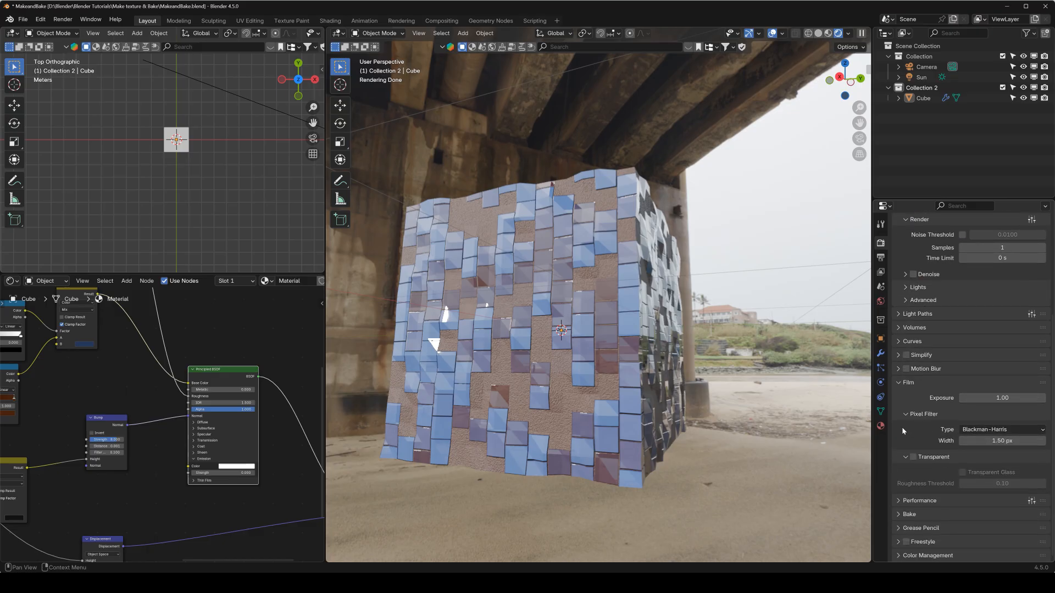
click(901, 515)
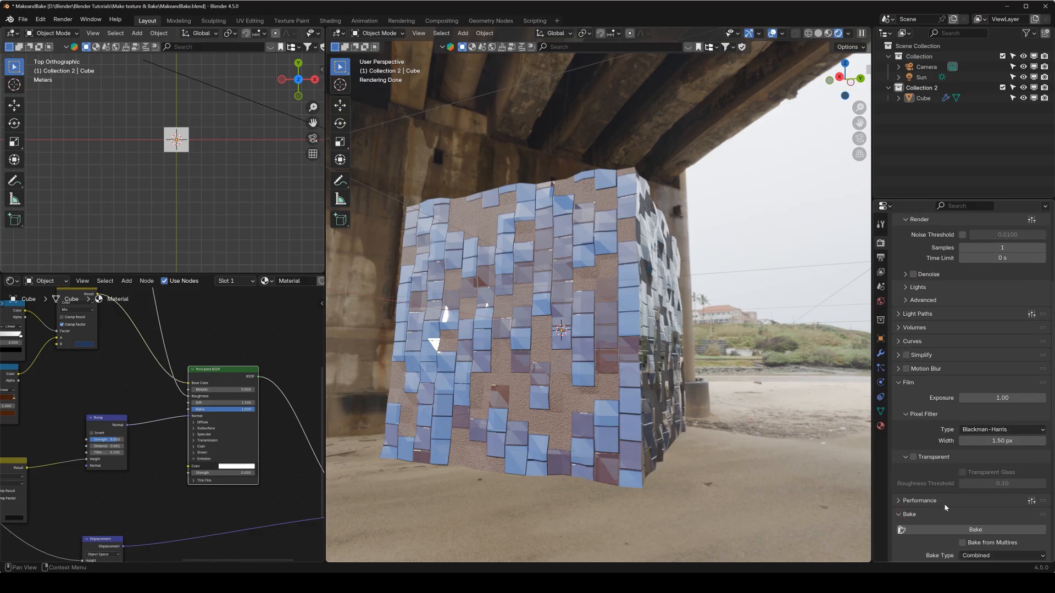
scroll(945, 508, down, 6)
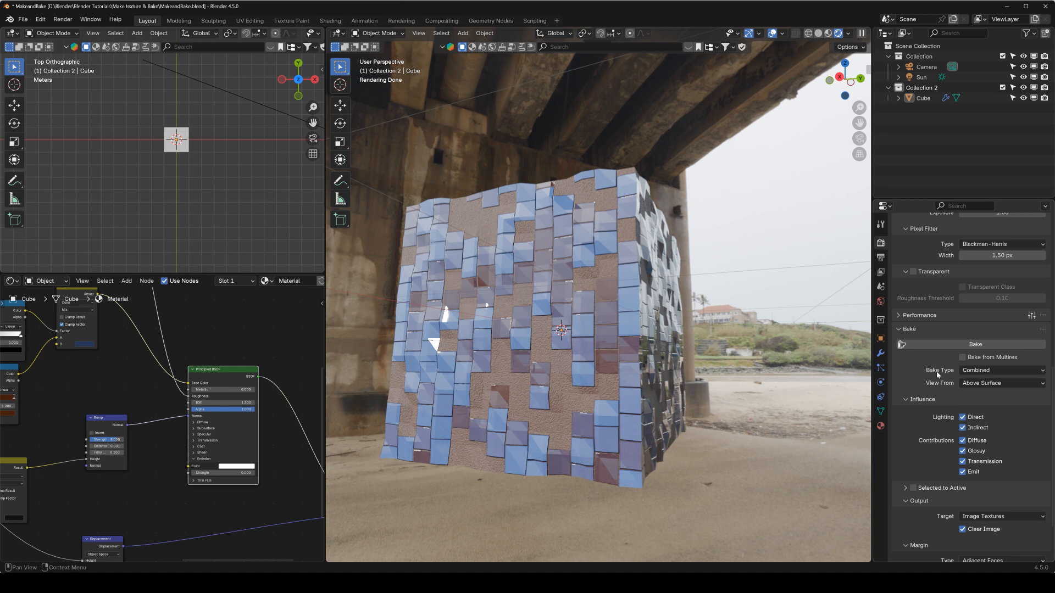
click(975, 371)
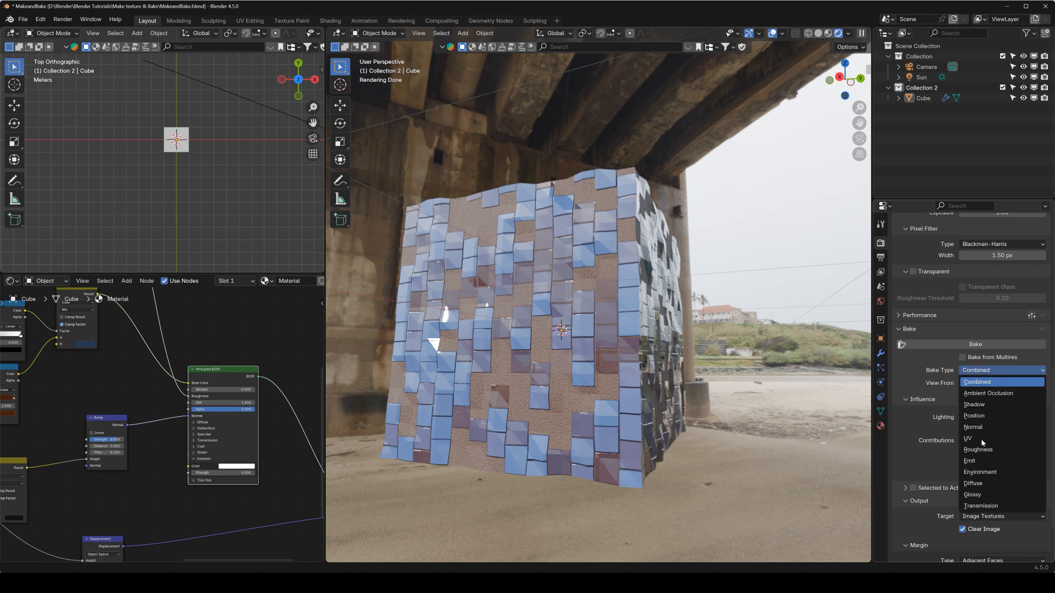
click(978, 461)
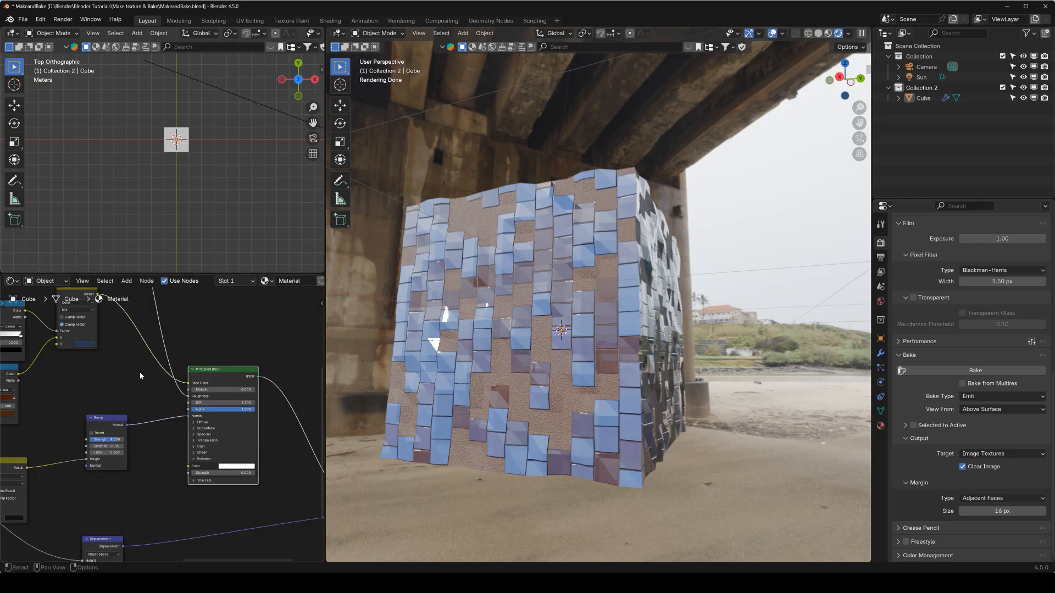
Change the top orthographic viewport above the material nodes into an Image Editor
scroll(140, 376, down, 5)
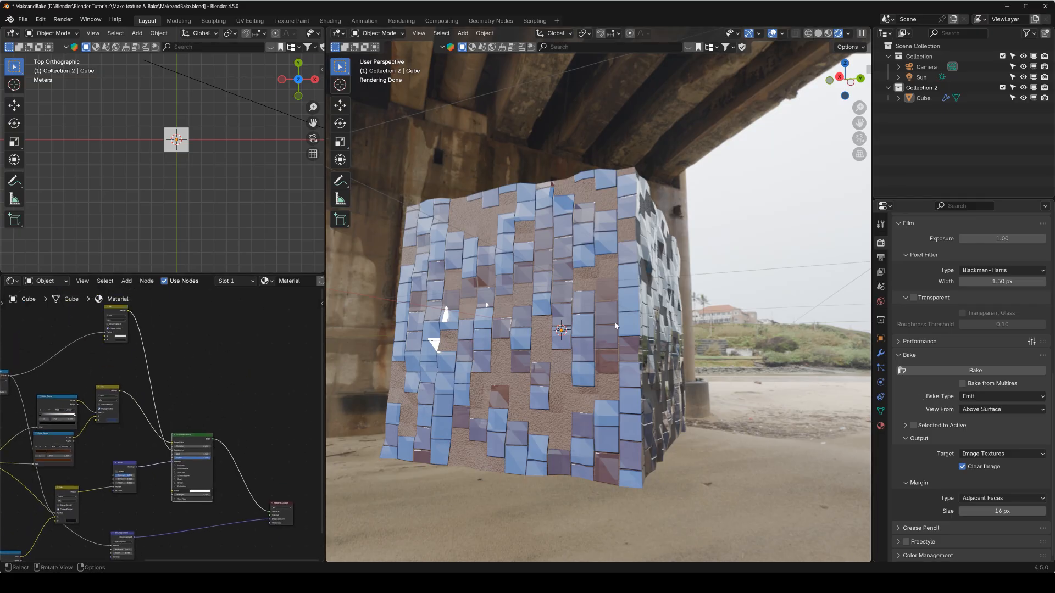
scroll(137, 405, down, 1)
scroll(141, 409, down, 1)
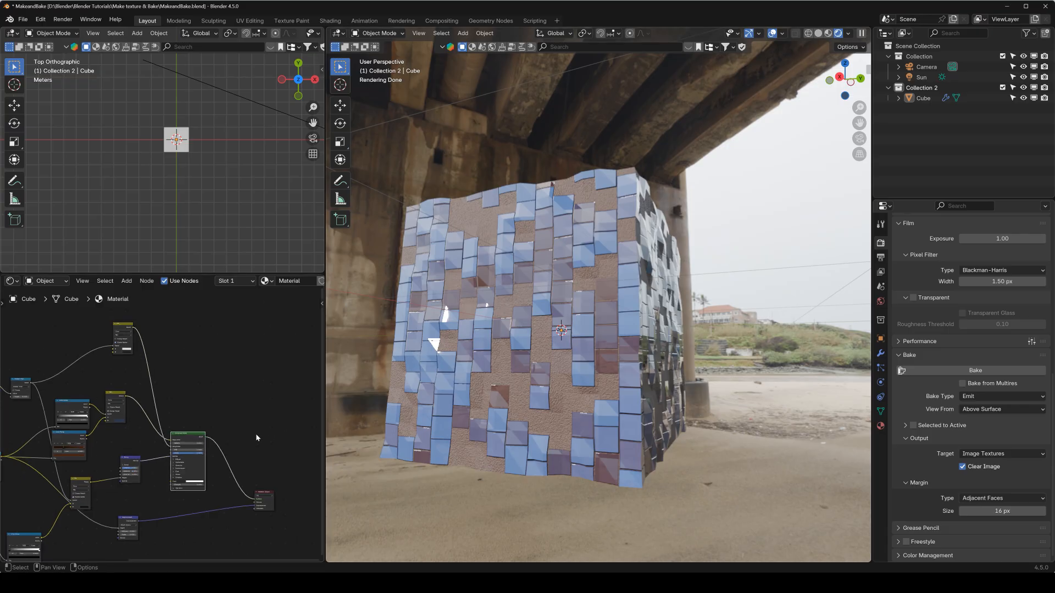
middle_drag(103, 531, 132, 468)
middle_drag(207, 376, 193, 412)
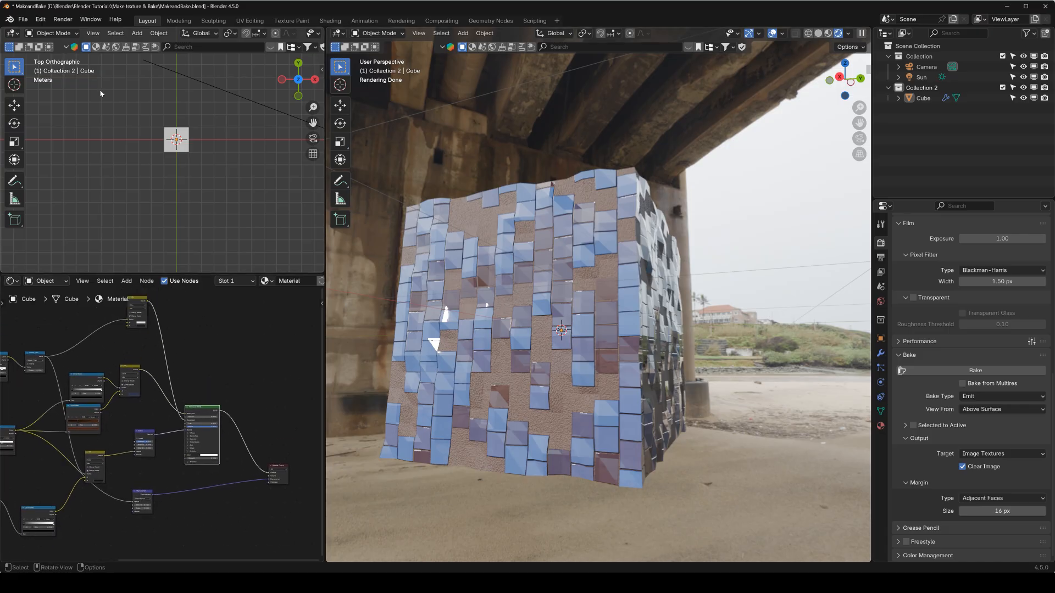
click(12, 33)
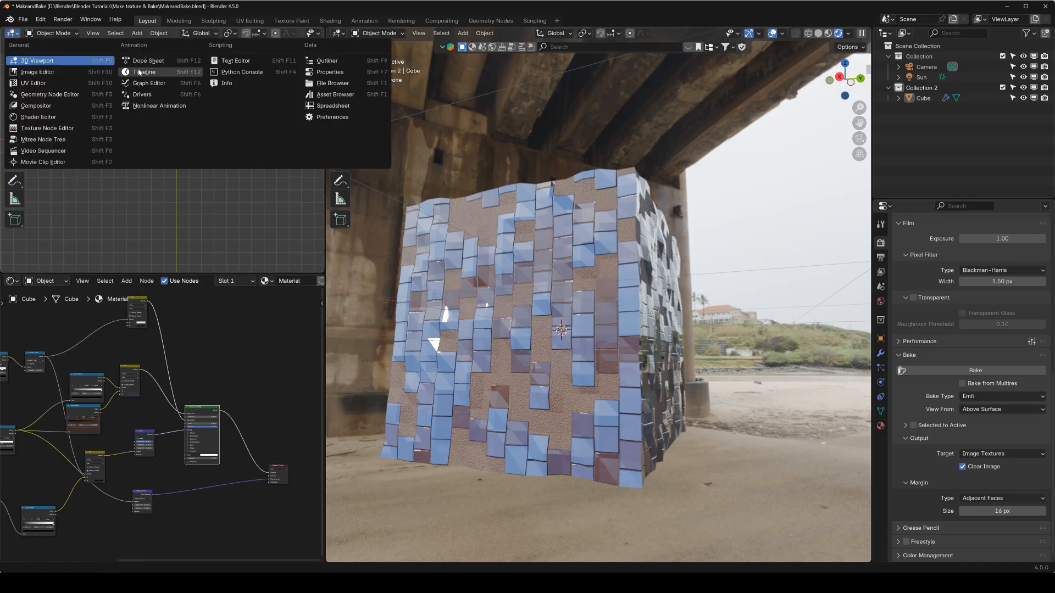
click(37, 72)
scroll(138, 82, down, 1)
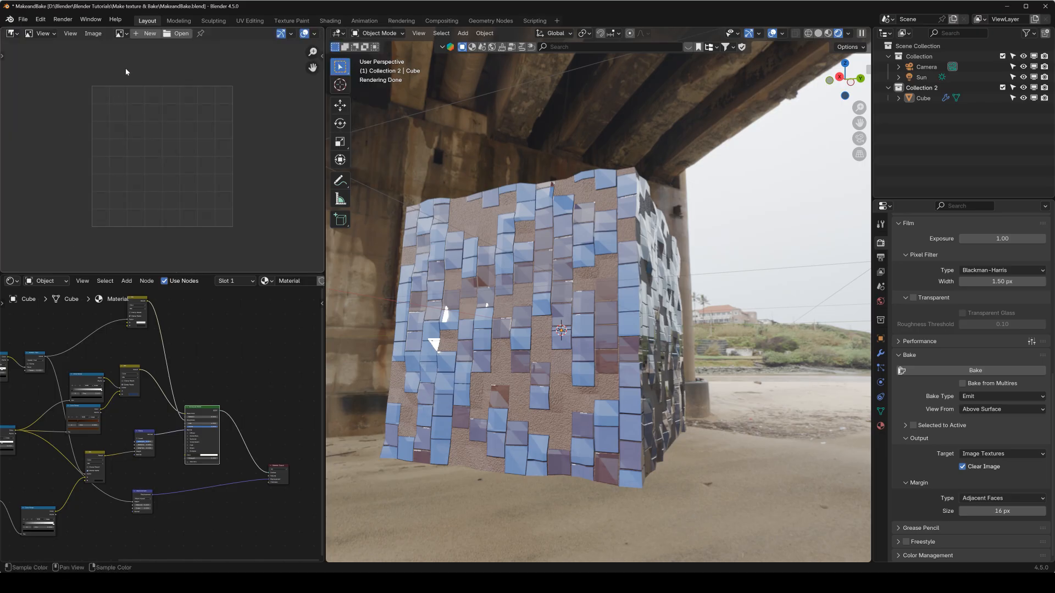
Create a new blank image named Disp with a width and height of 4096 px
click(143, 33)
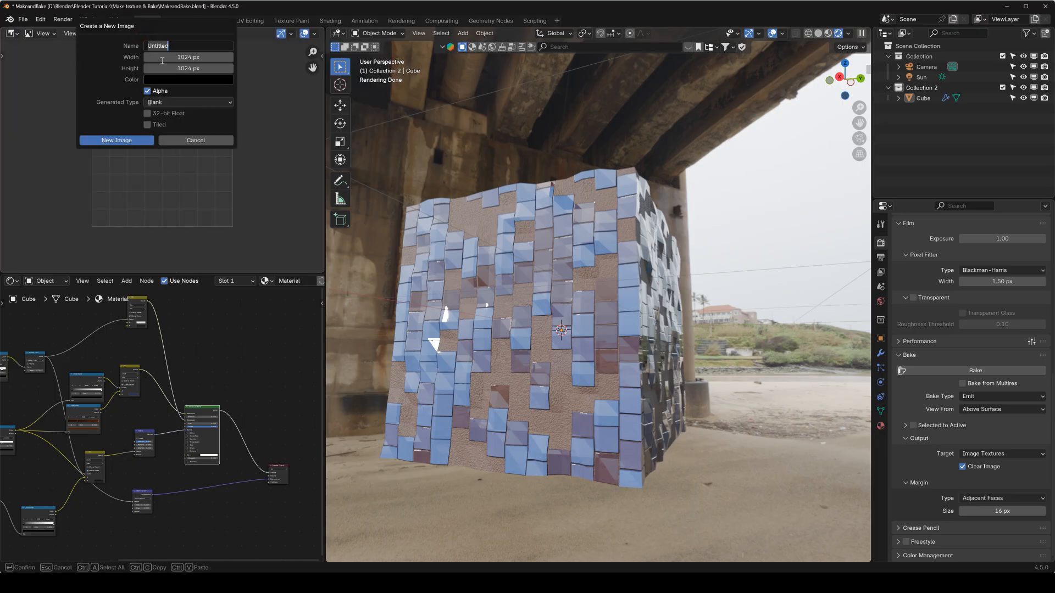
text(Disp)
click(195, 54)
drag(196, 56, 198, 68)
text(409)
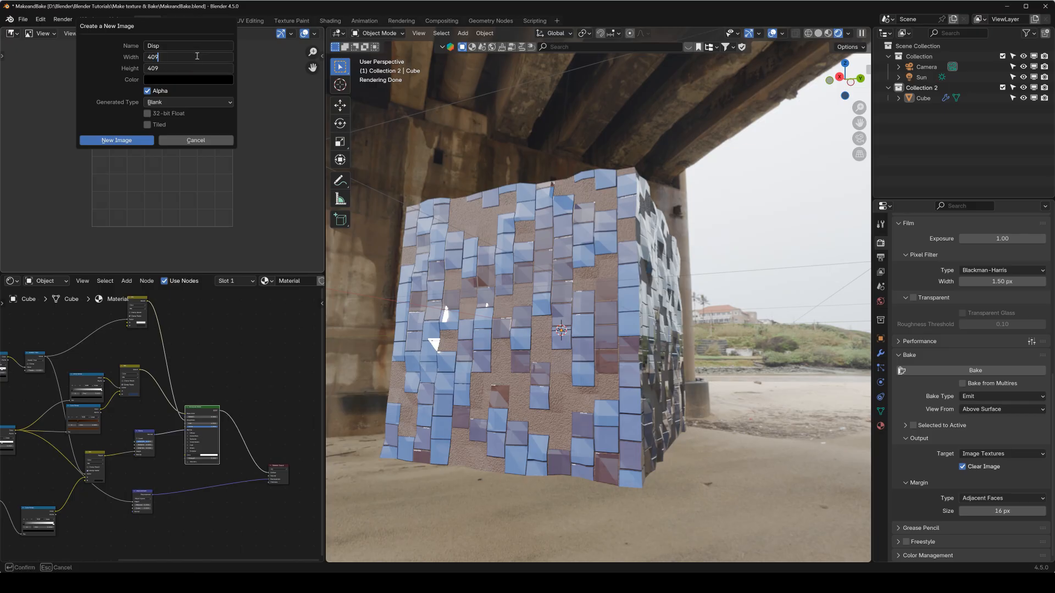
text(6)
key(Return)
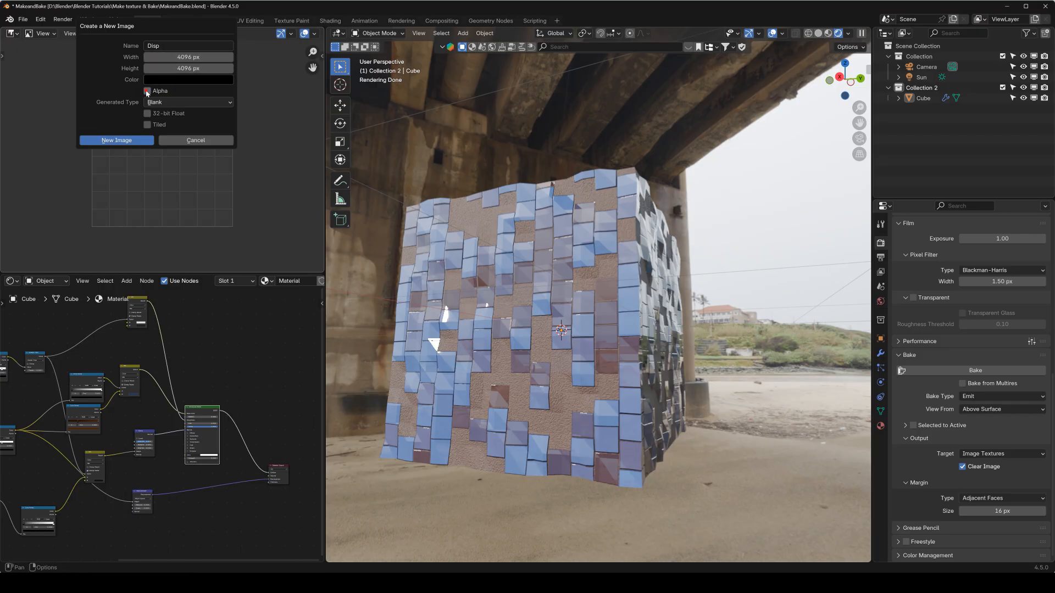
click(135, 140)
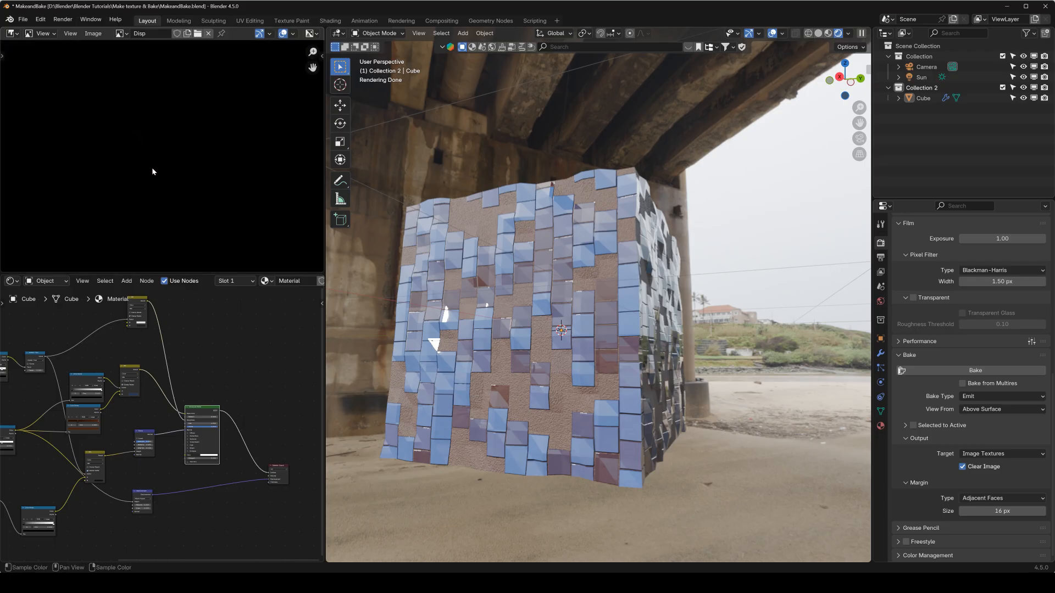
key(Home)
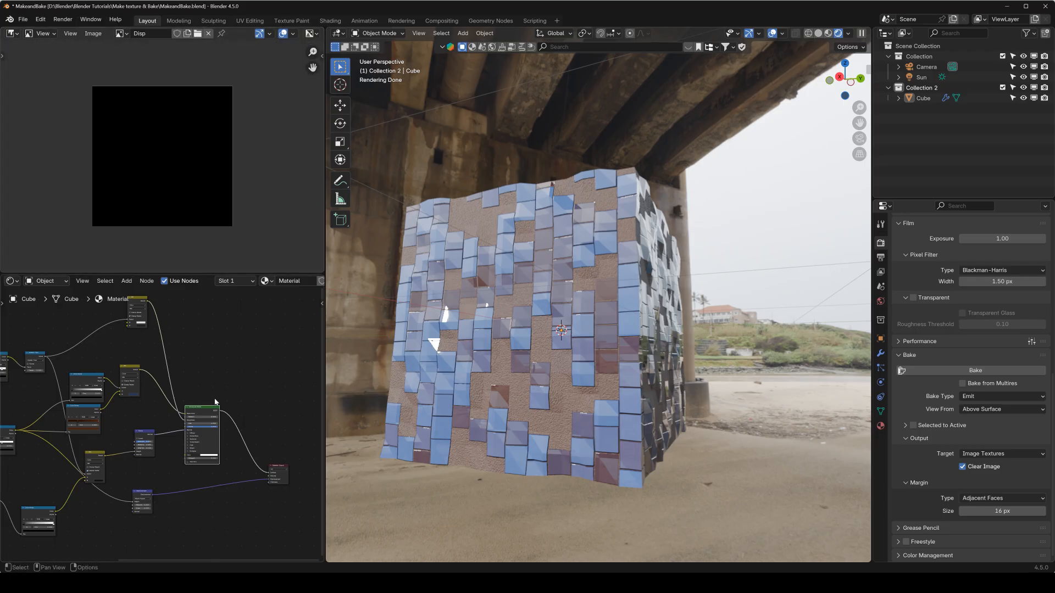
Add an Image Texture node in the empty space above the Principled BSDF and assign the Disp image to it
scroll(205, 411, up, 2)
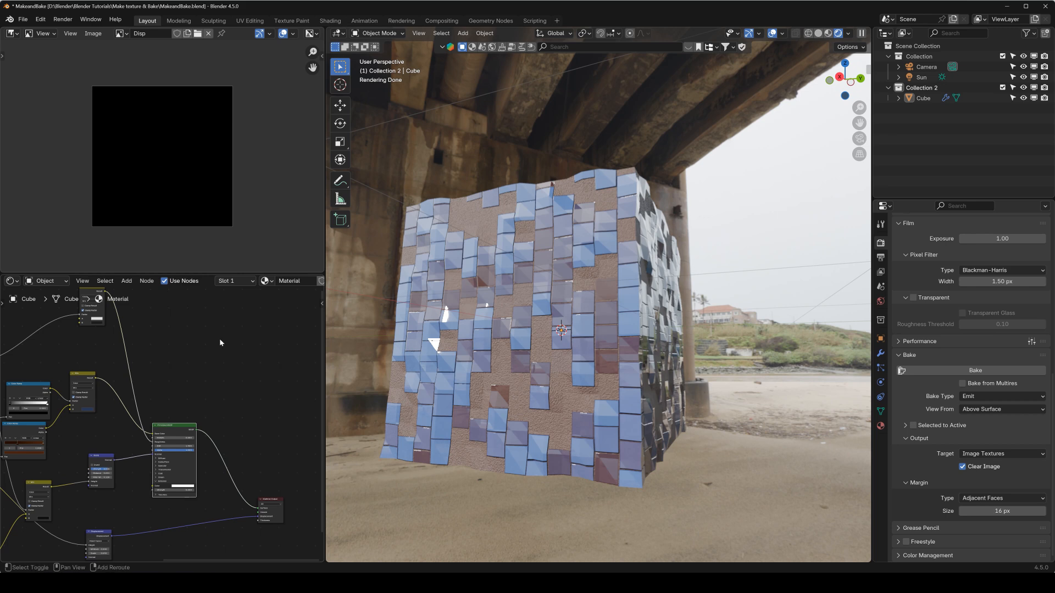
key(shift+a)
mouse_move(186, 400)
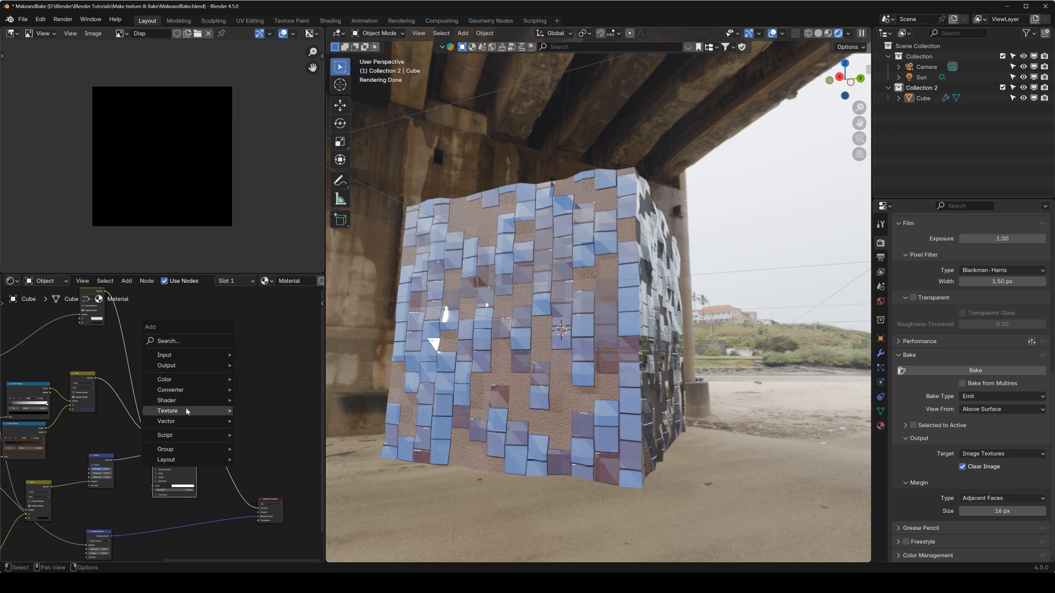
click(272, 464)
click(172, 335)
scroll(165, 365, up, 3)
scroll(162, 370, up, 1)
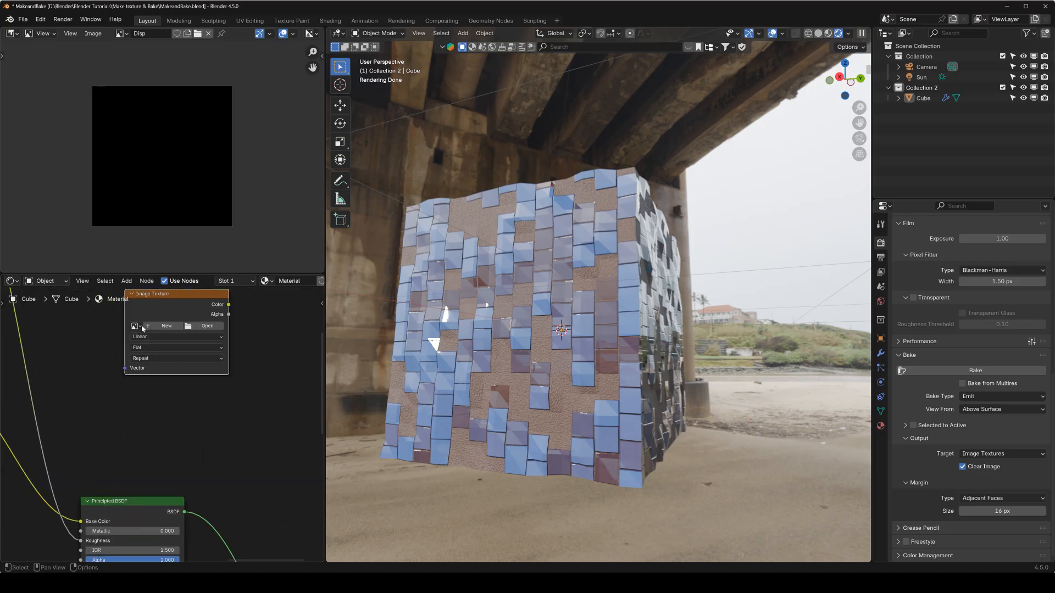
click(135, 325)
click(178, 347)
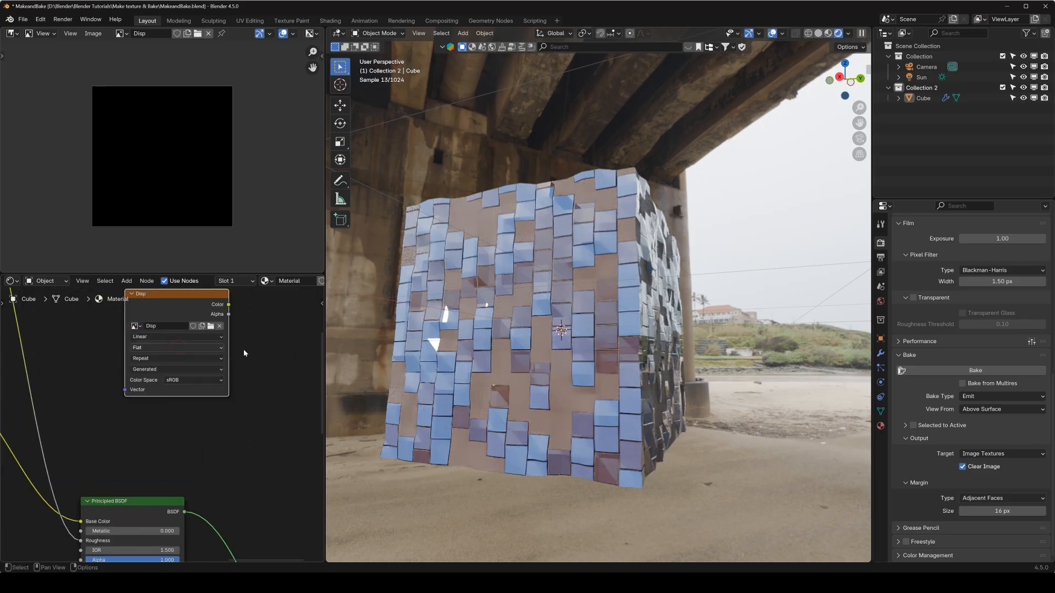
Add an Emission shader node beside the Disp image texture node and space the two nodes further apart
scroll(193, 354, down, 2)
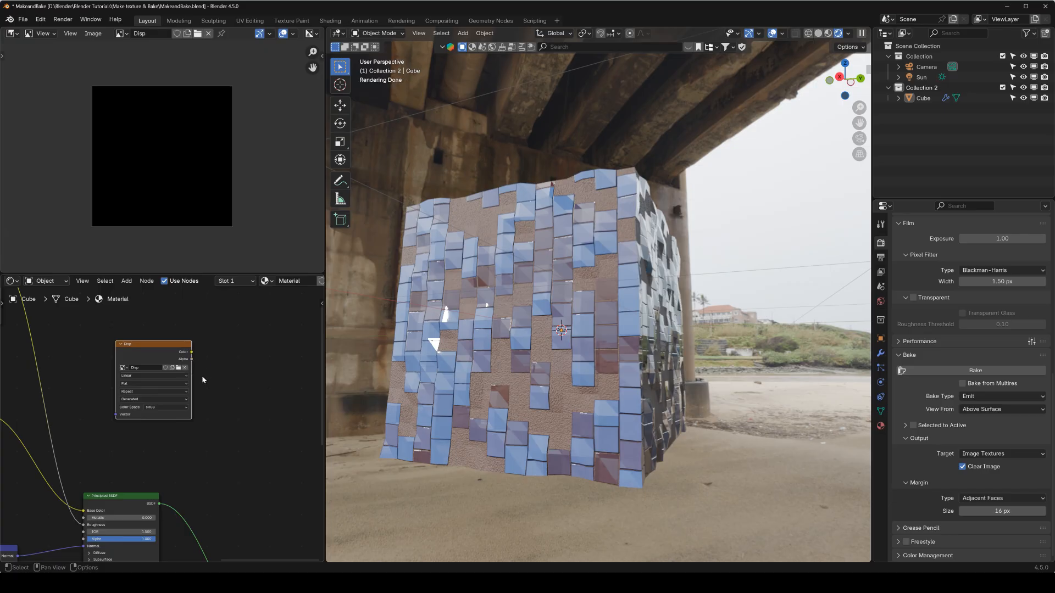
scroll(202, 374, down, 2)
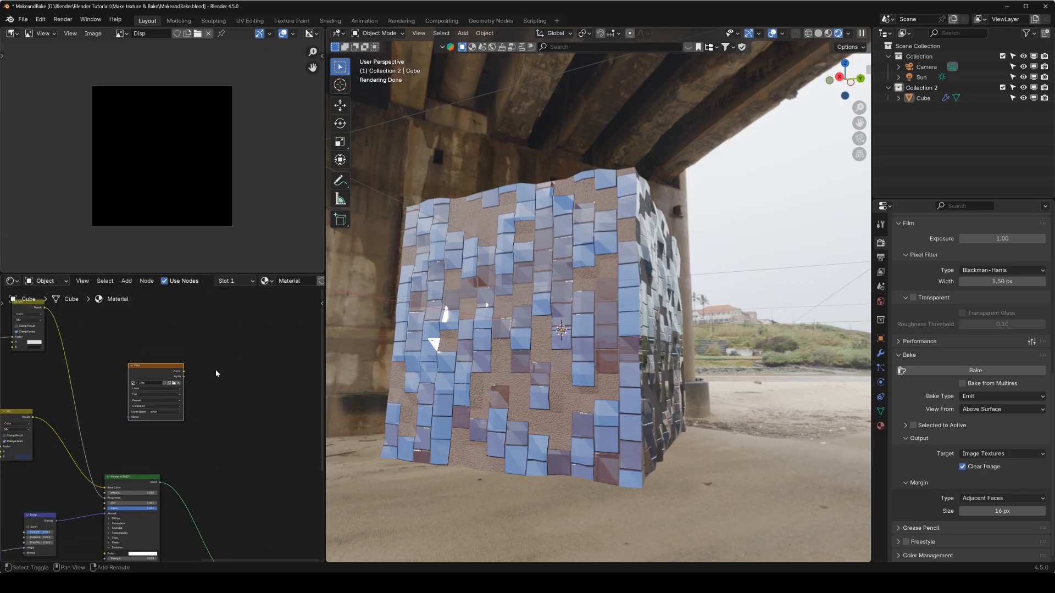
key(shift+a)
click(208, 359)
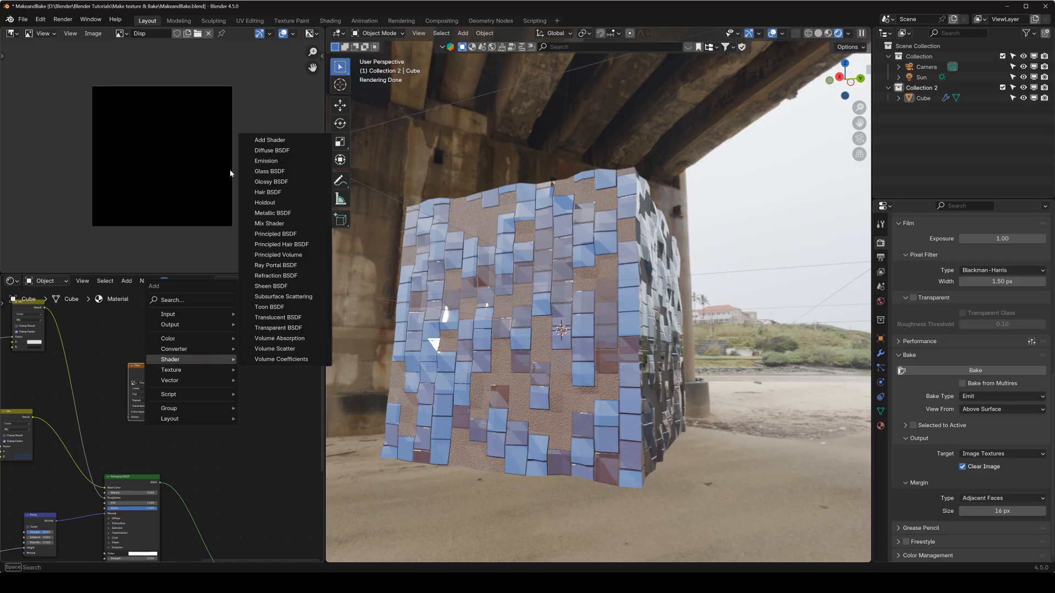
click(266, 160)
click(218, 412)
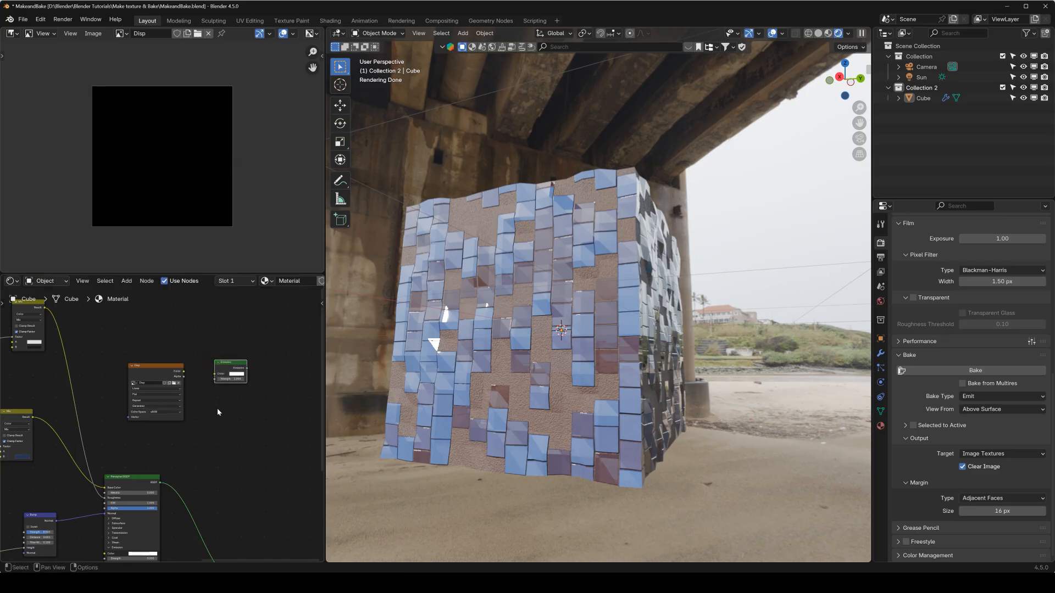
drag(163, 375, 147, 353)
drag(232, 368, 246, 381)
Move the Displacement node up to just below the Emission node
scroll(167, 434, down, 4)
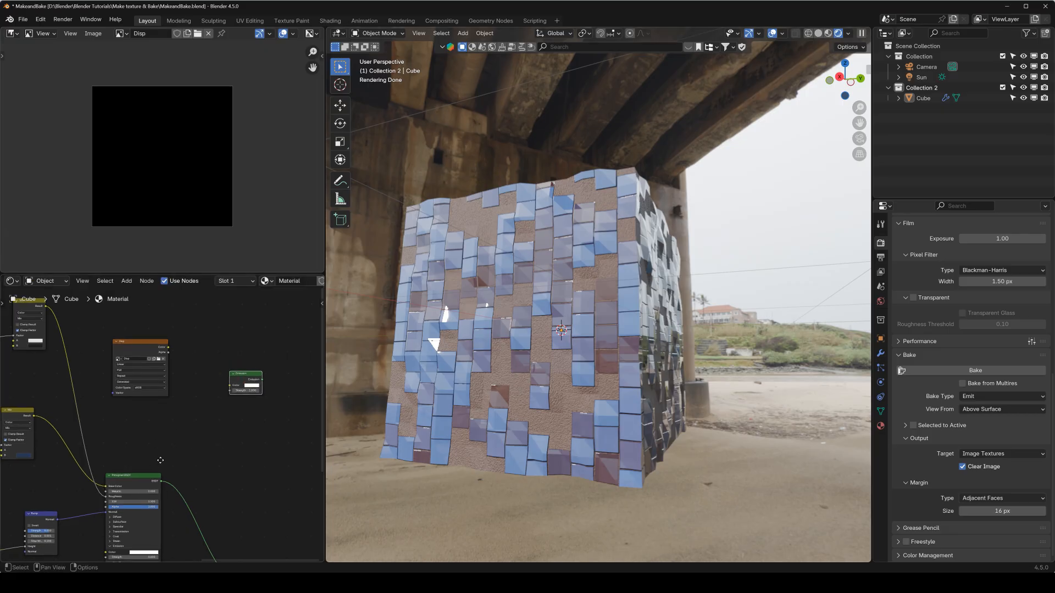
middle_drag(166, 493, 184, 456)
middle_drag(126, 498, 194, 451)
drag(155, 484, 283, 346)
Insert a reroute on the link feeding the Displacement node's Height and connect it to the Emission node's Color
scroll(270, 352, up, 3)
middle_drag(268, 352, 172, 401)
scroll(244, 398, up, 4)
shift+right_drag(160, 396, 158, 411)
drag(158, 407, 263, 340)
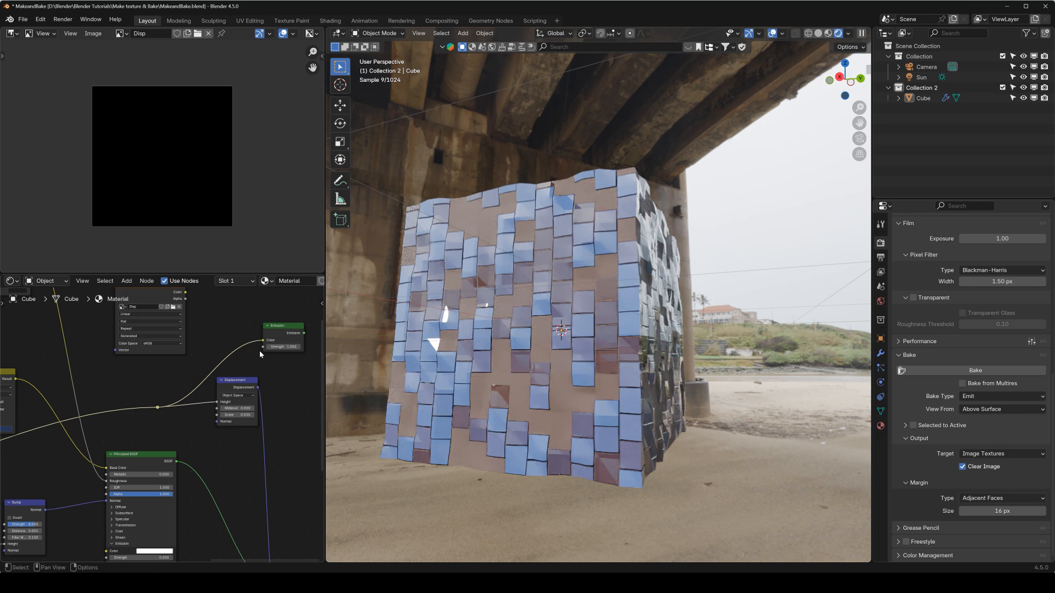
Preview the Emission node's output on the cube by linking it to the Material Output's Surface
middle_drag(291, 333, 241, 351)
ctrl+shift+click(241, 350)
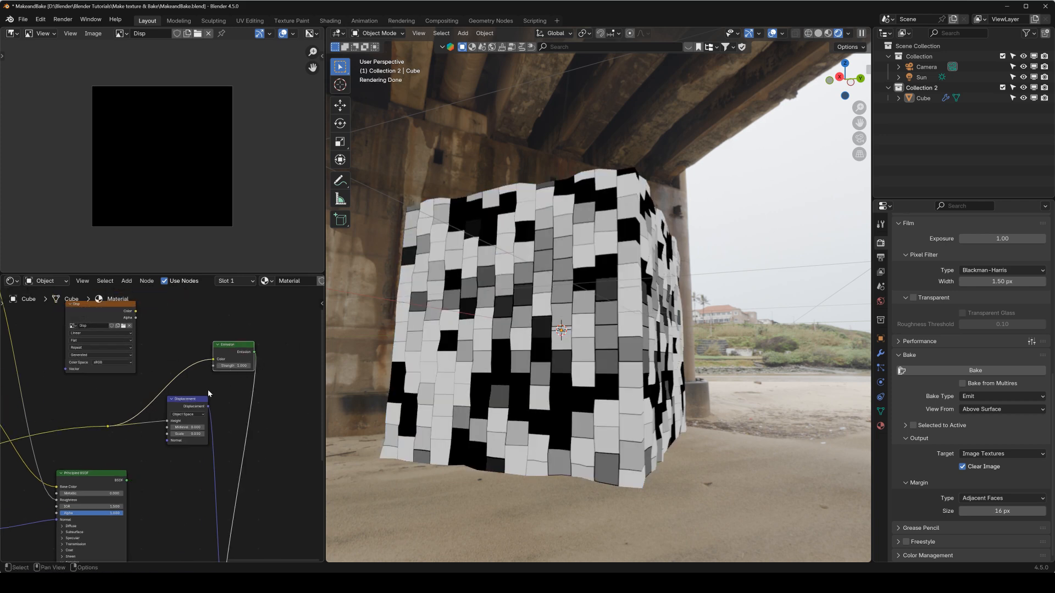
scroll(203, 398, down, 3)
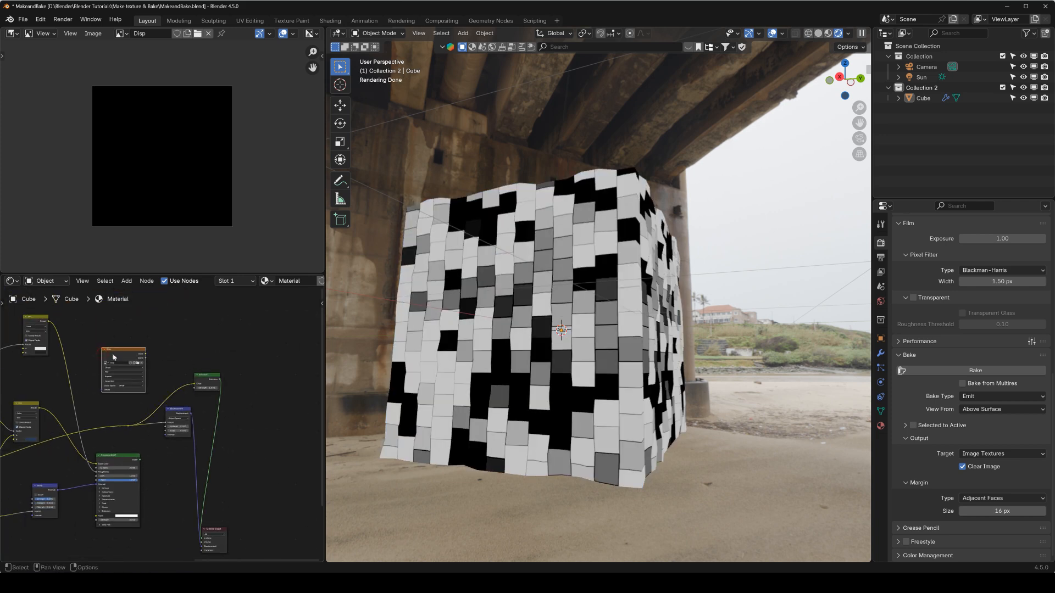
scroll(114, 357, up, 2)
drag(100, 321, 123, 338)
ctrl+shift+click(134, 334)
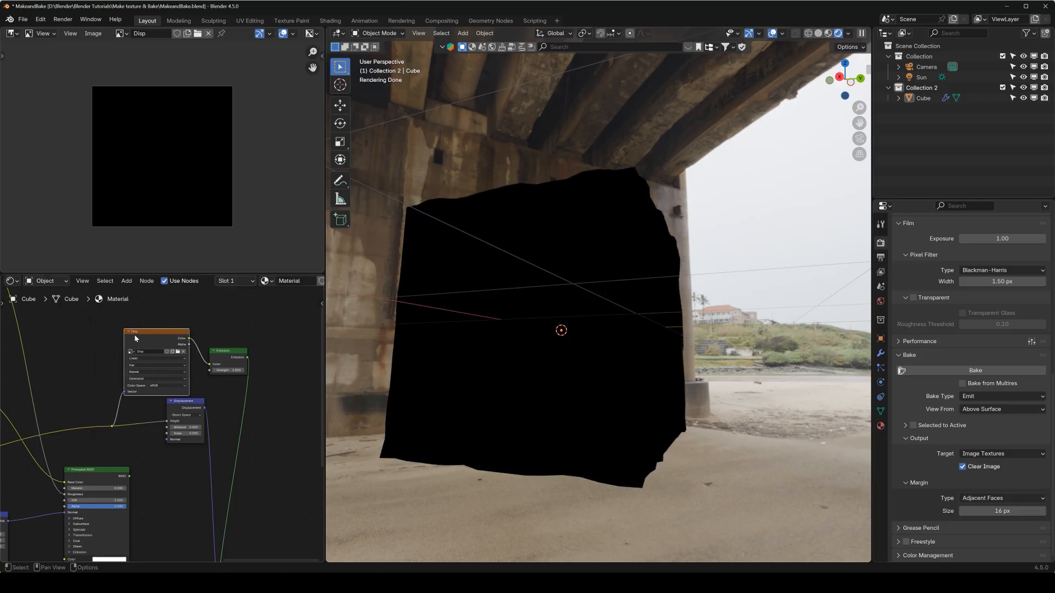
key(ctrl+z)
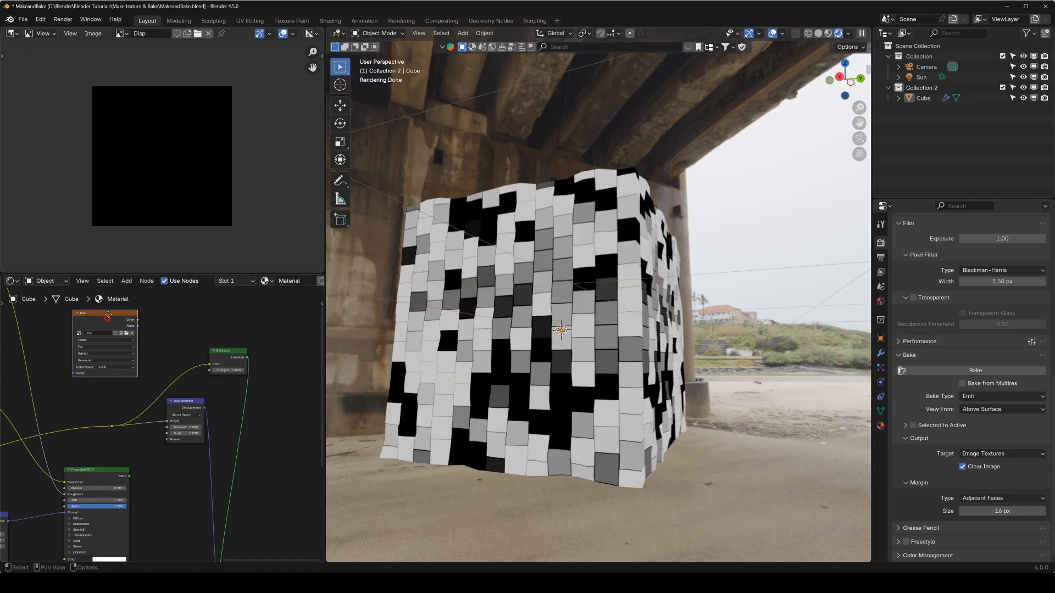
key(ctrl+z)
Select the cube and bake its emission into the Disp image using the Emit bake type
click(500, 356)
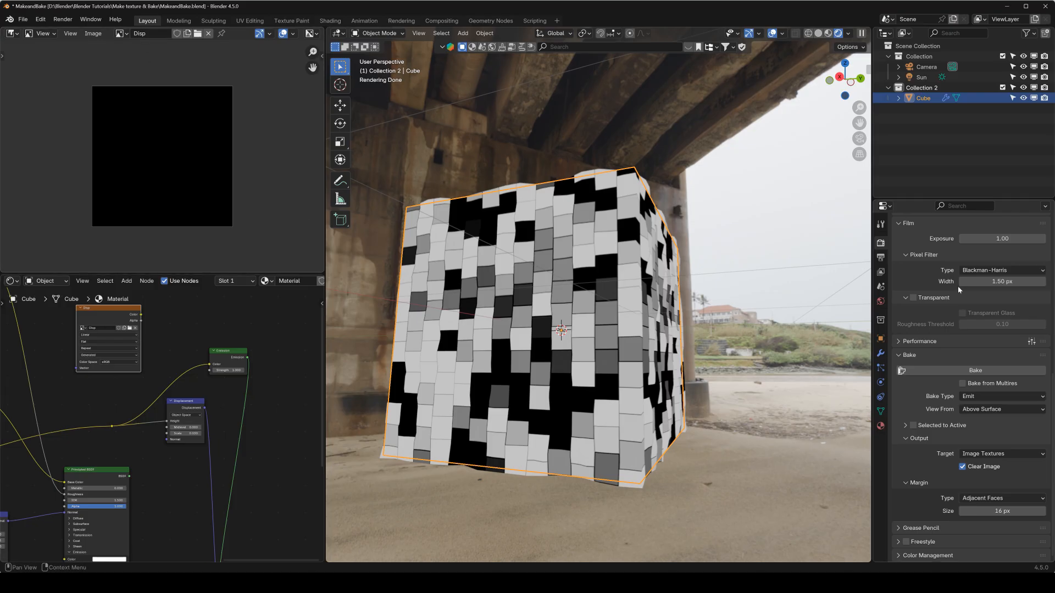
scroll(940, 340, up, 5)
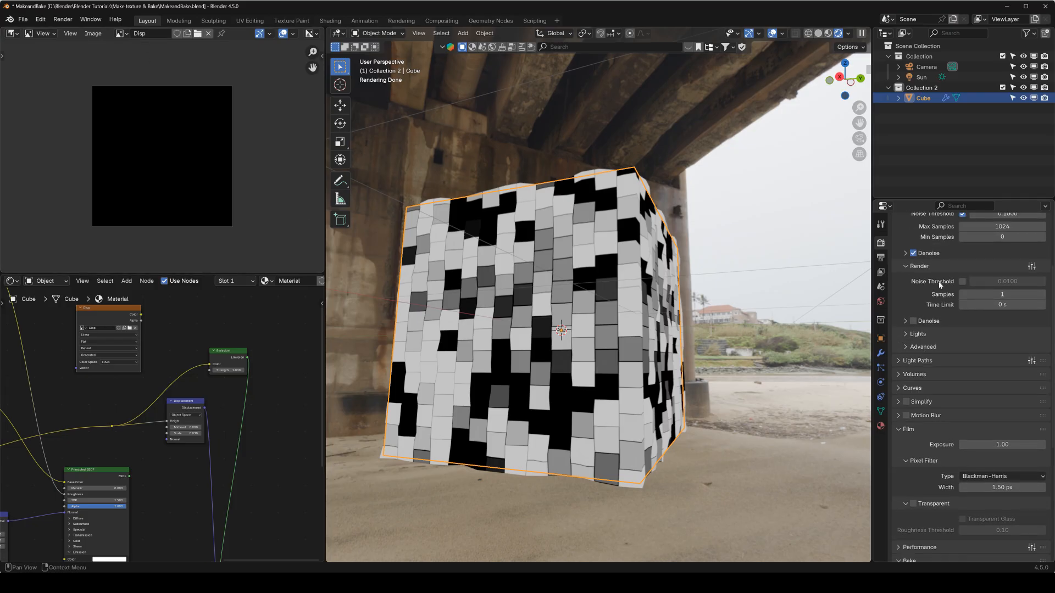
scroll(958, 365, down, 5)
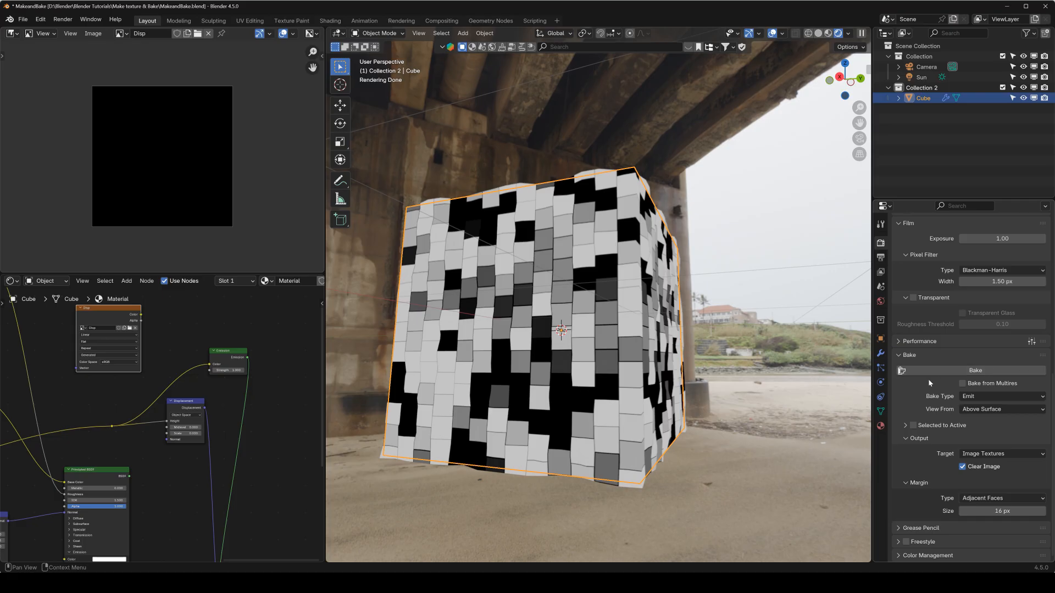
click(971, 375)
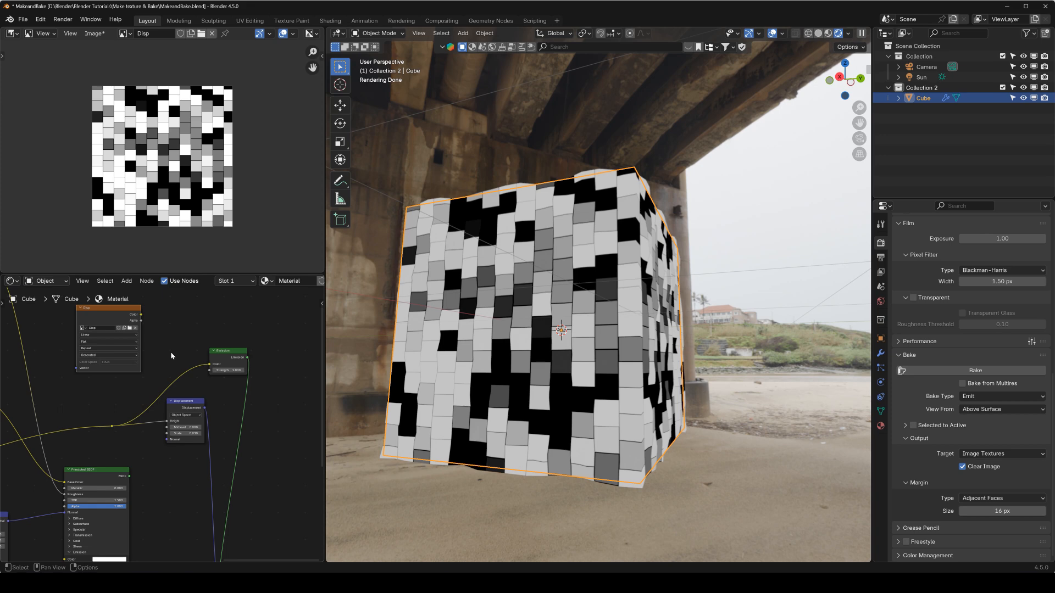
Duplicate the baked cube and place the copy clear of the original along the global X axis
scroll(170, 351, down, 1)
middle_drag(170, 351, 240, 396)
scroll(187, 382, up, 4)
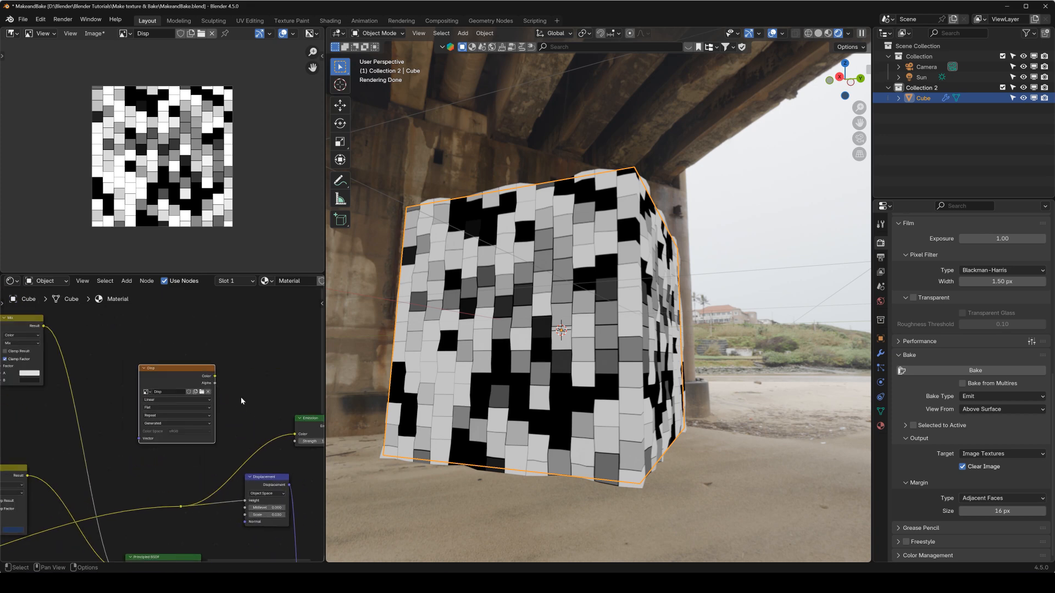
scroll(240, 397, up, 1)
scroll(507, 306, down, 4)
middle_drag(508, 307, 516, 312)
key(shift+d)
key(x)
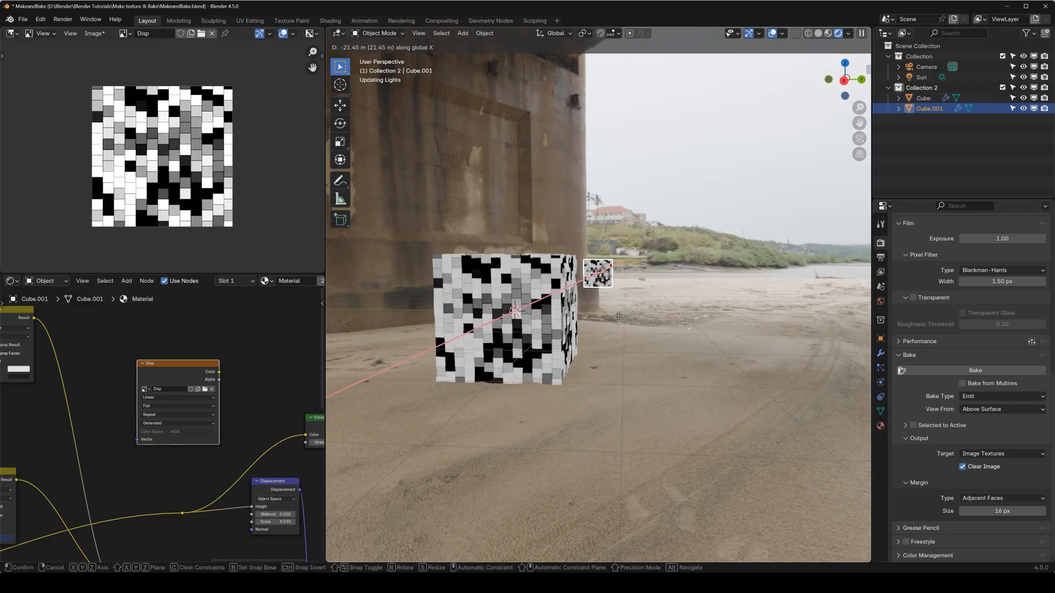
click(587, 326)
Reposition the duplicated cube along the global X axis so it sits closer to the original
mouse_move(587, 326)
middle_down()
mouse_move(653, 311)
mouse_move(602, 317)
middle_up()
scroll(675, 323, down, 3)
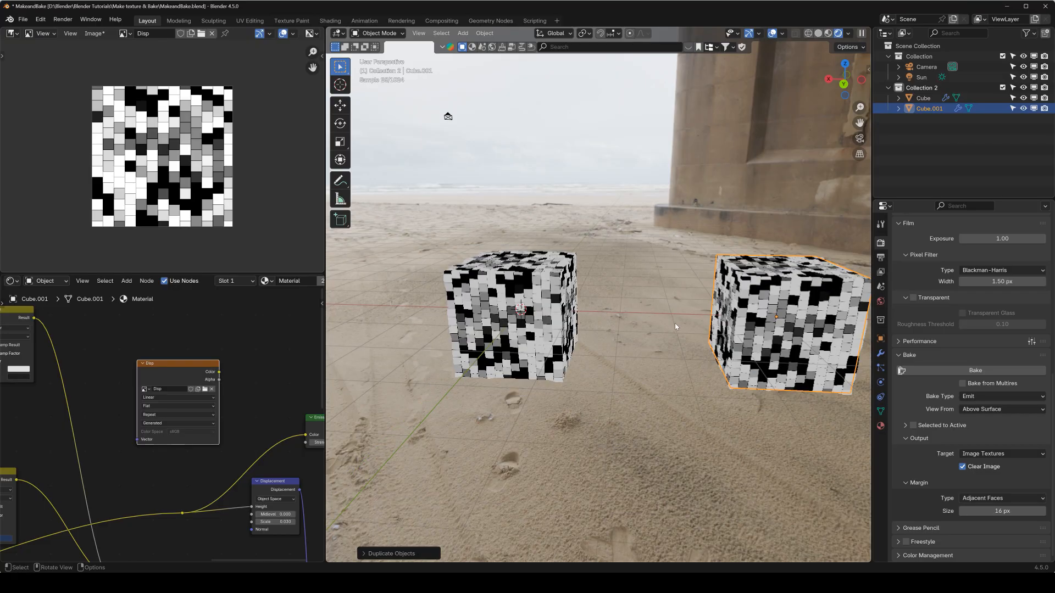
key(shift+d)
key(x)
click(621, 324)
click(501, 313)
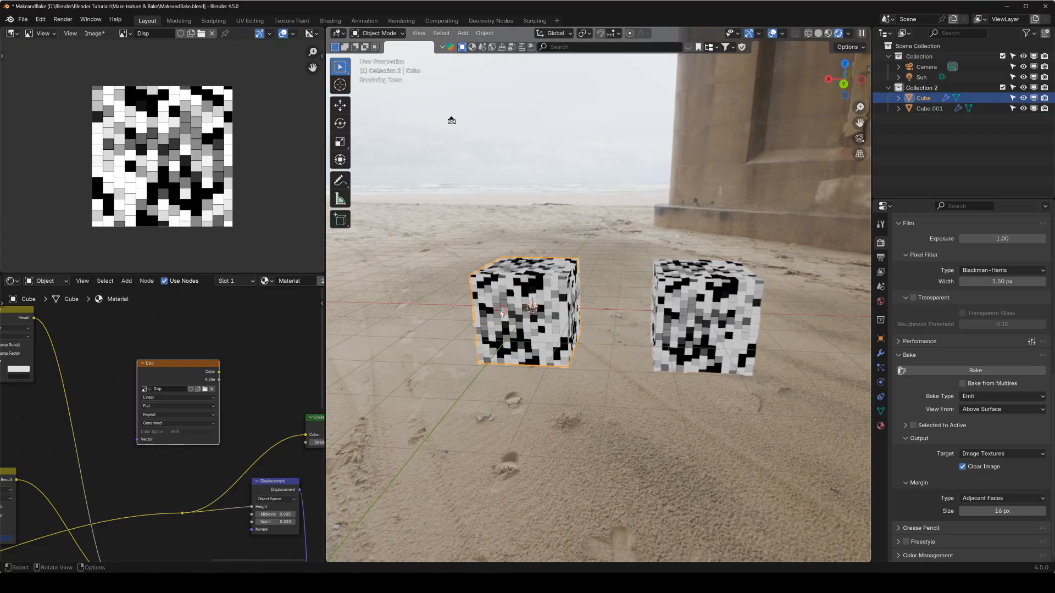
key(Tab)
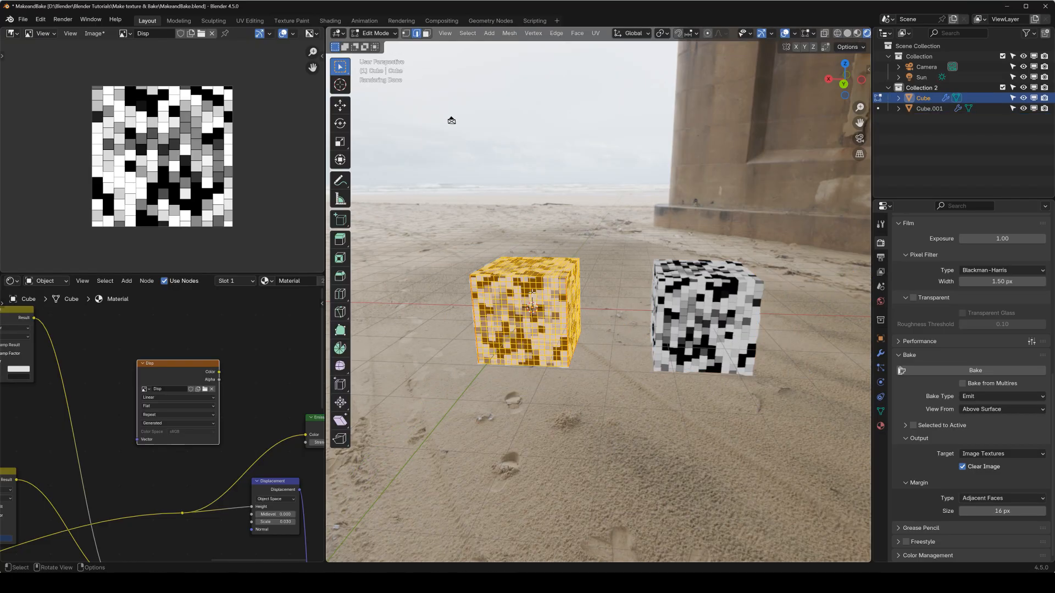
key(Tab)
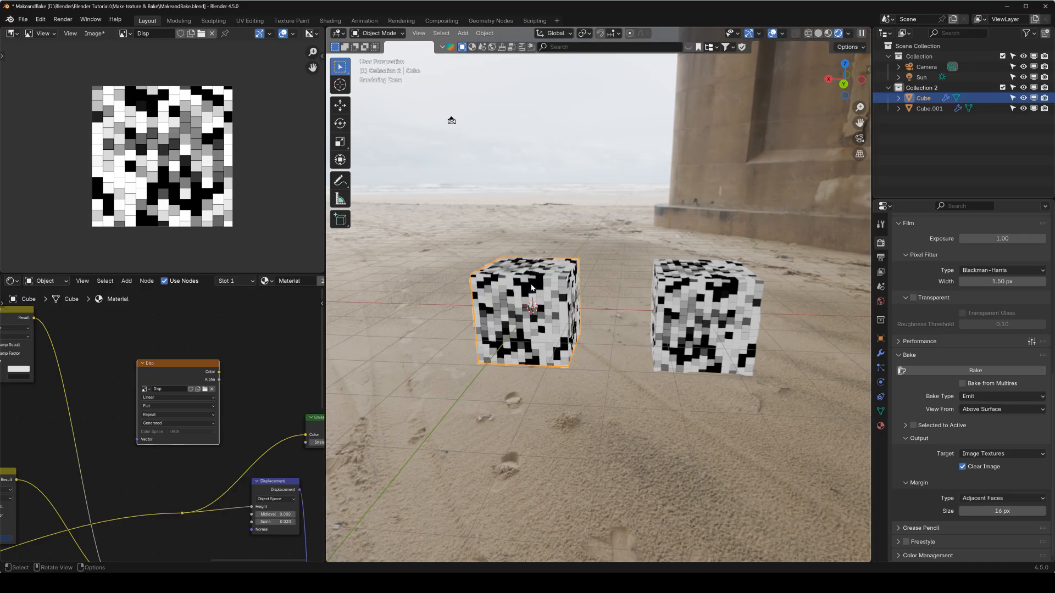
shift+middle_drag(596, 308, 547, 310)
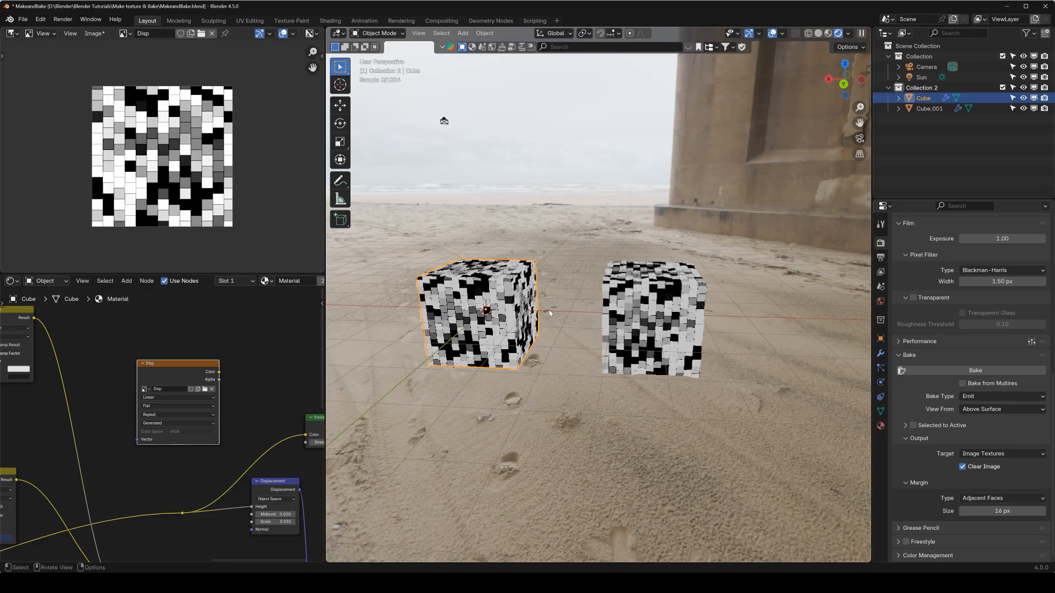
click(652, 318)
click(443, 312)
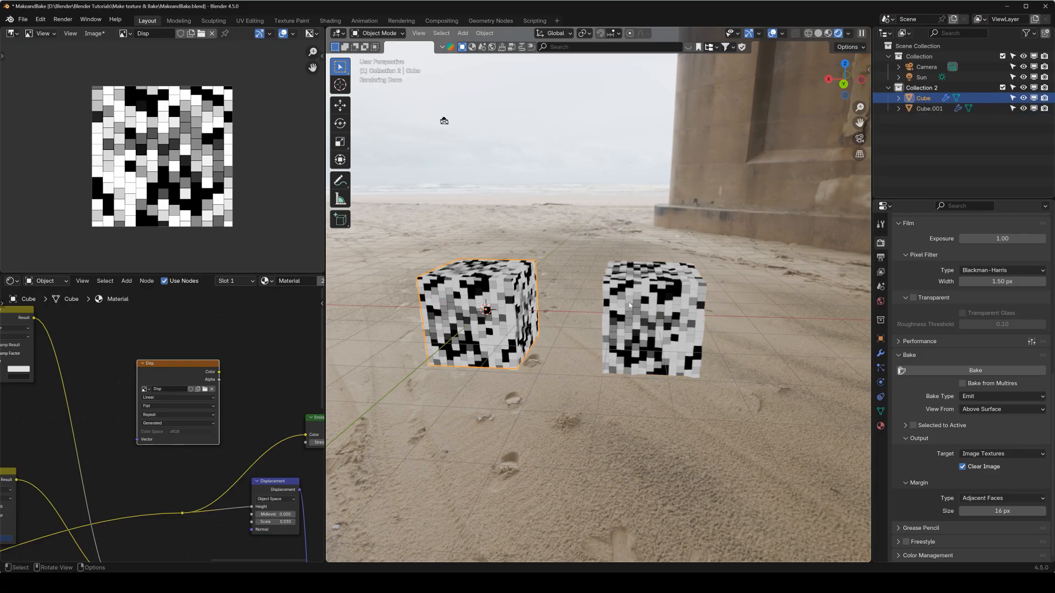
Select the duplicated cube, unlink its shared material and create a new material for it
click(680, 301)
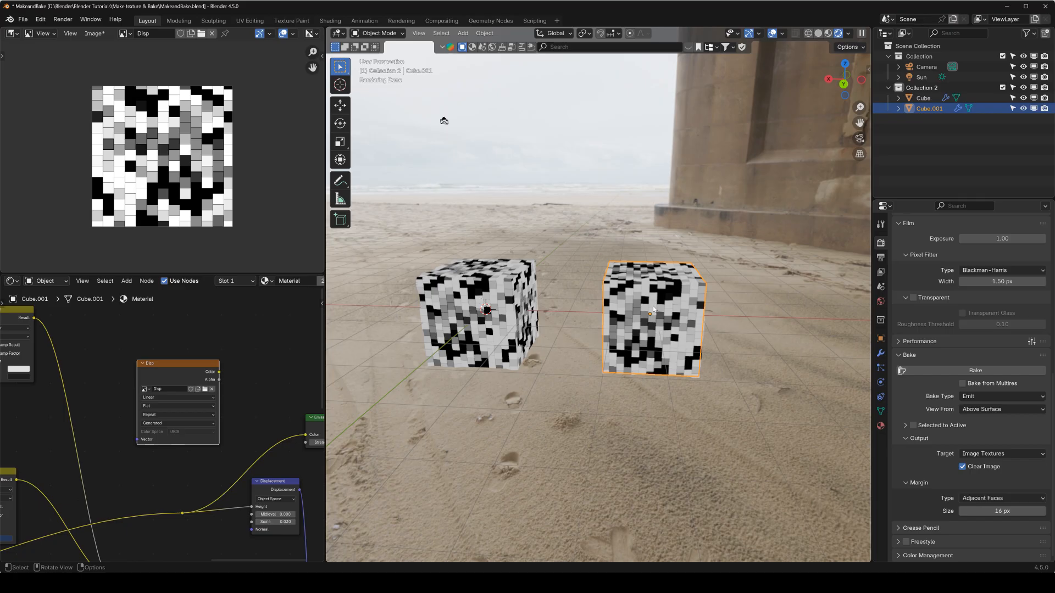
middle_drag(674, 297, 357, 301)
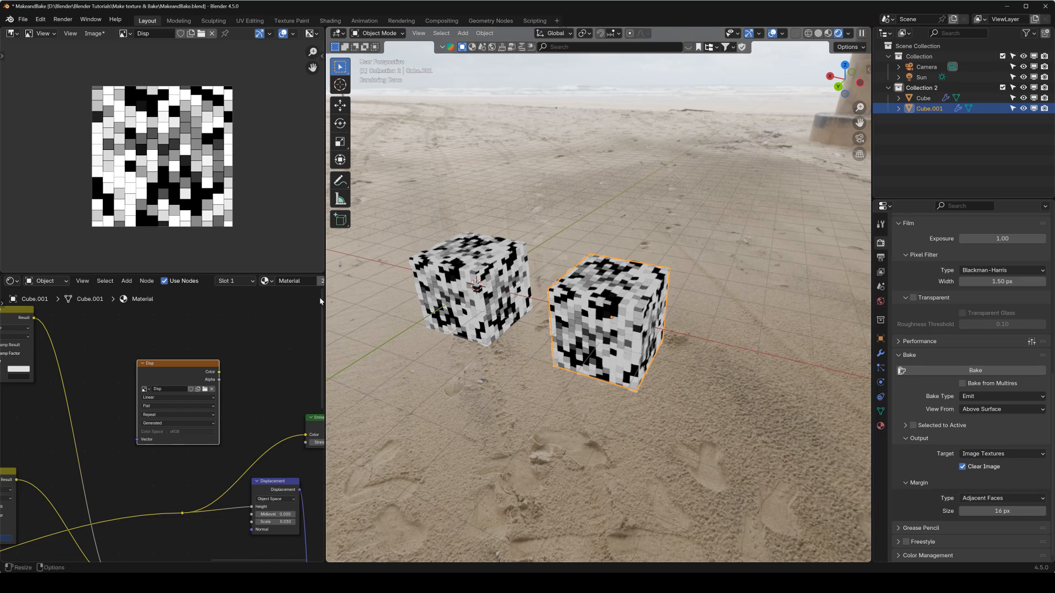
scroll(258, 283, down, 3)
click(258, 281)
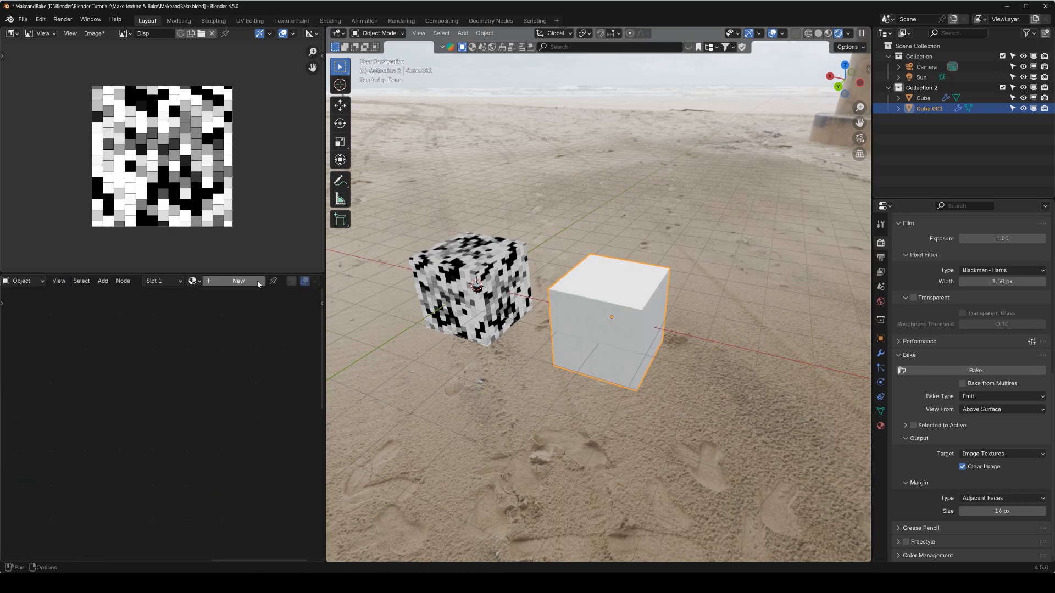
click(236, 282)
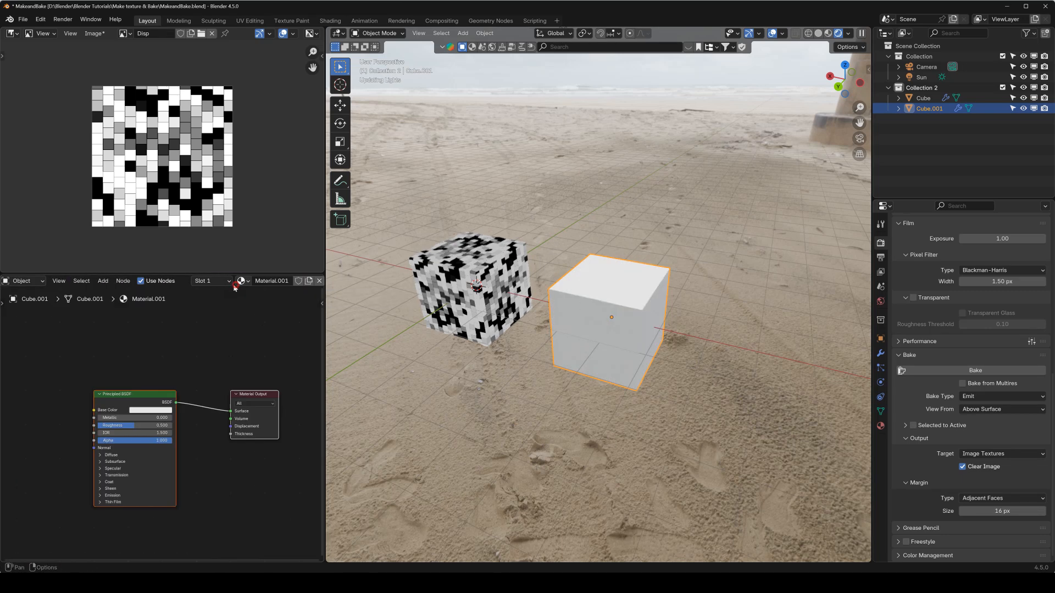
Add an Image Texture node in the empty space before the Principled BSDF in the new material
scroll(175, 370, down, 3)
middle_drag(67, 391, 166, 371)
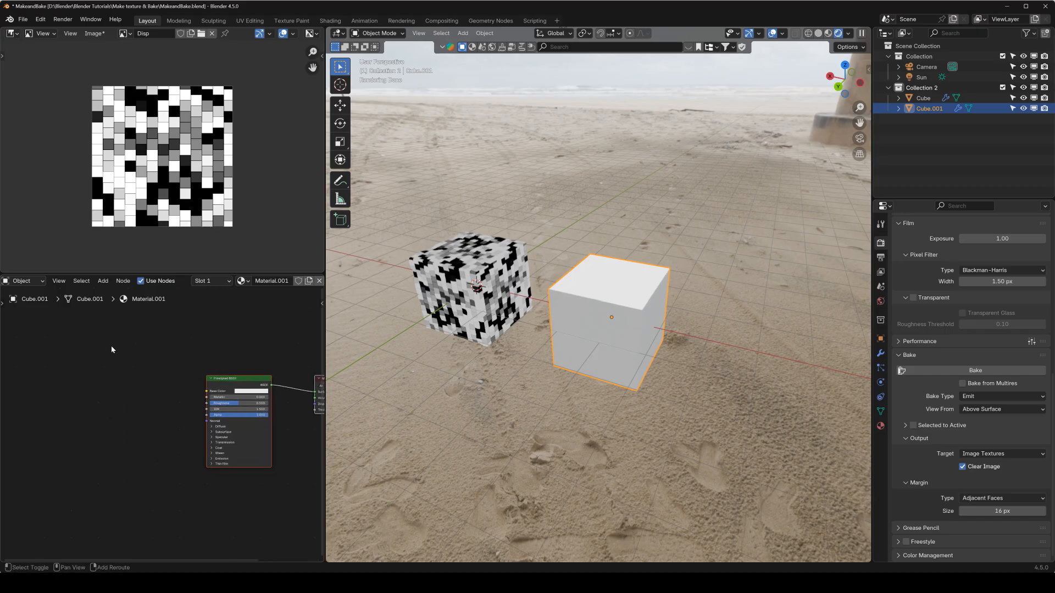
key(shift+a)
mouse_move(91, 356)
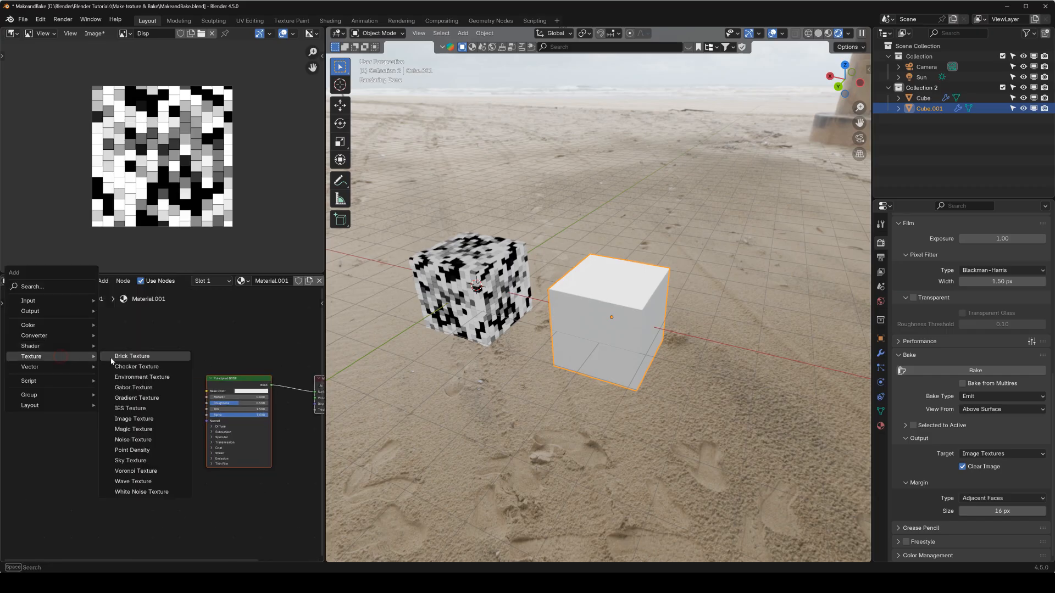
click(133, 418)
click(77, 373)
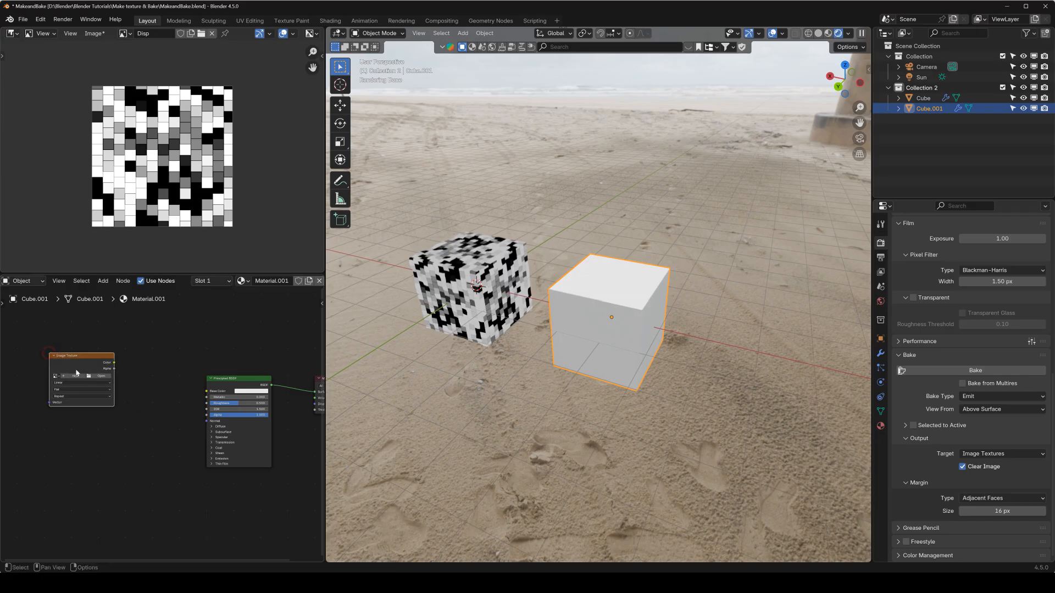
Add a Displacement node below the Image Texture node
middle_drag(77, 373, 119, 355)
key(shift+a)
mouse_move(108, 362)
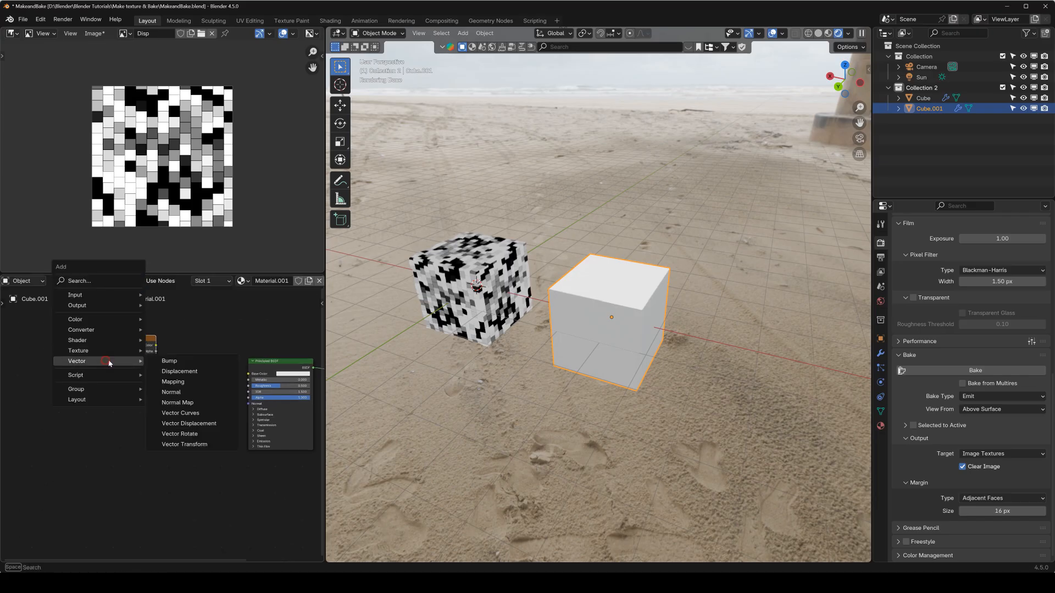
click(187, 371)
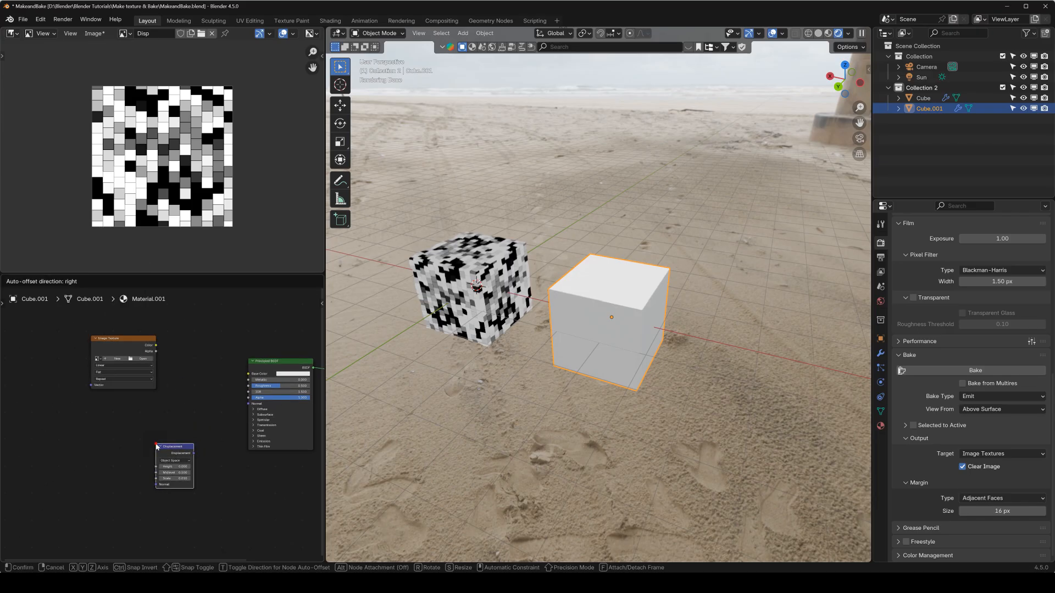
click(157, 446)
Add a Texture Coordinate node and connect its UV output to the Image Texture's Vector input
middle_drag(187, 361, 237, 366)
key(shift+a)
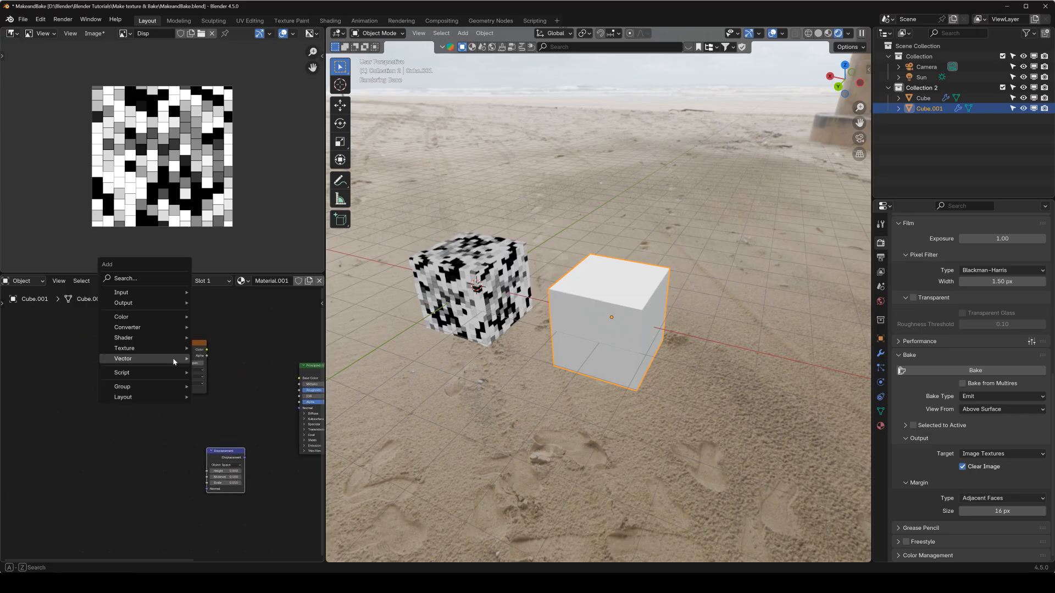
mouse_move(165, 293)
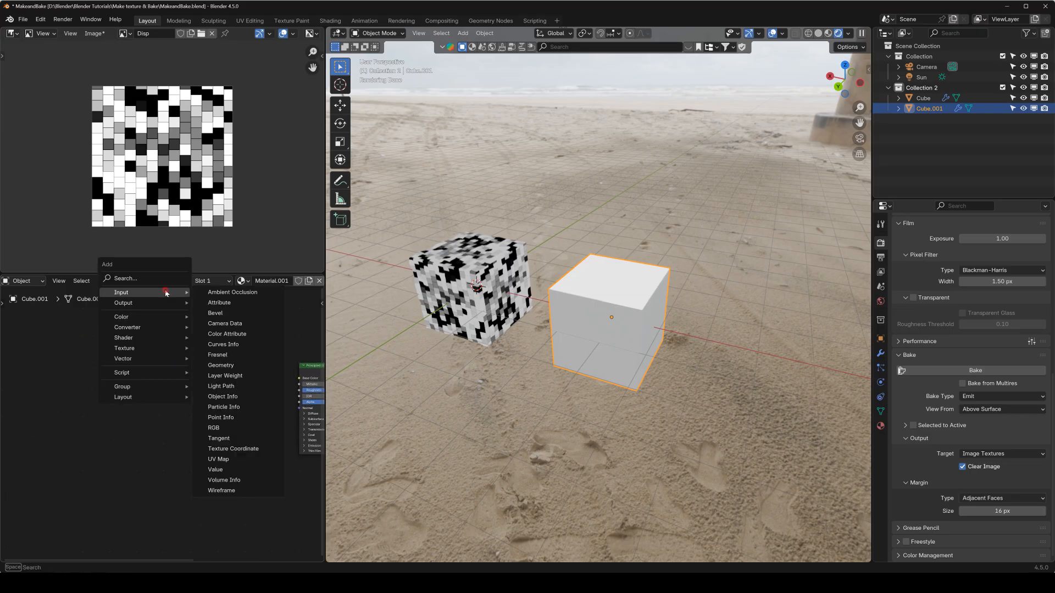
click(255, 448)
click(76, 354)
drag(84, 355, 142, 378)
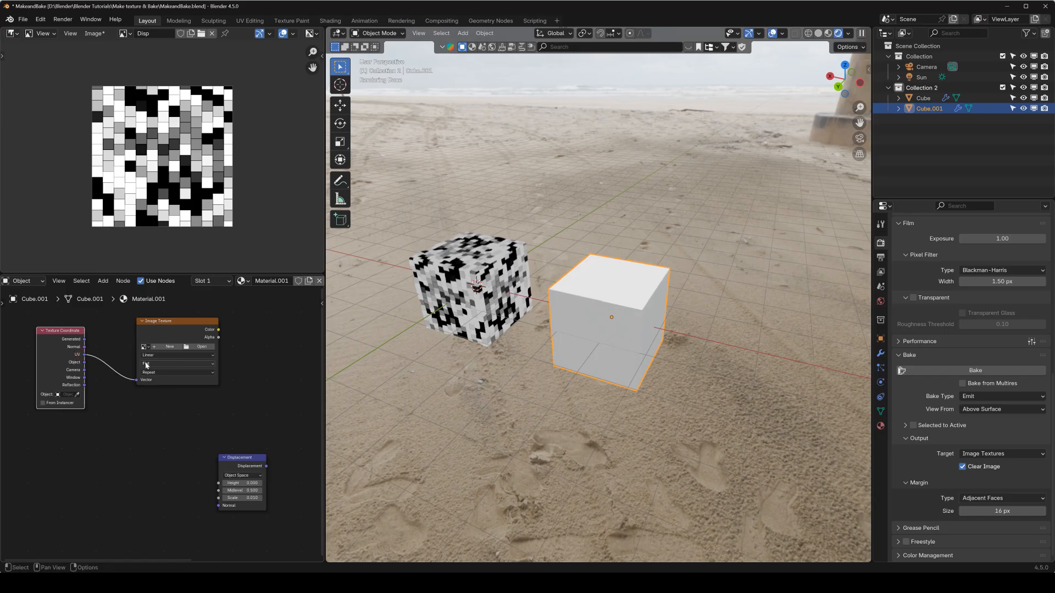
Move the Image Texture node up and the Displacement node down to make room between them
scroll(157, 362, down, 4)
middle_drag(165, 368, 160, 398)
drag(165, 382, 171, 330)
middle_drag(215, 437, 173, 426)
scroll(173, 425, down, 3)
drag(170, 459, 152, 475)
middle_drag(154, 418, 174, 406)
Duplicate the Image Texture node three times and stack the copies below the original
click(161, 329)
click(166, 375)
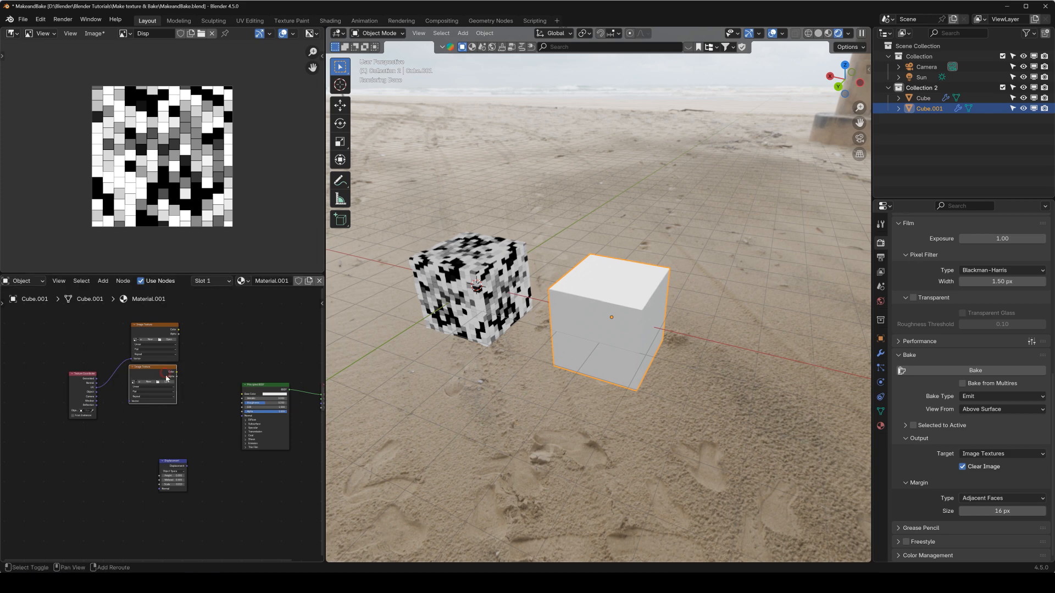
key(shift+d)
click(146, 424)
key(shift+d)
click(122, 470)
Link the Texture Coordinate's UV output to the lowest Image Texture's Vector and move the Displacement node beside that texture
drag(174, 466, 181, 514)
drag(167, 330, 122, 547)
middle_drag(191, 493, 191, 412)
drag(184, 427, 205, 463)
scroll(172, 469, up, 1)
middle_drag(177, 467, 210, 437)
scroll(165, 457, up, 6)
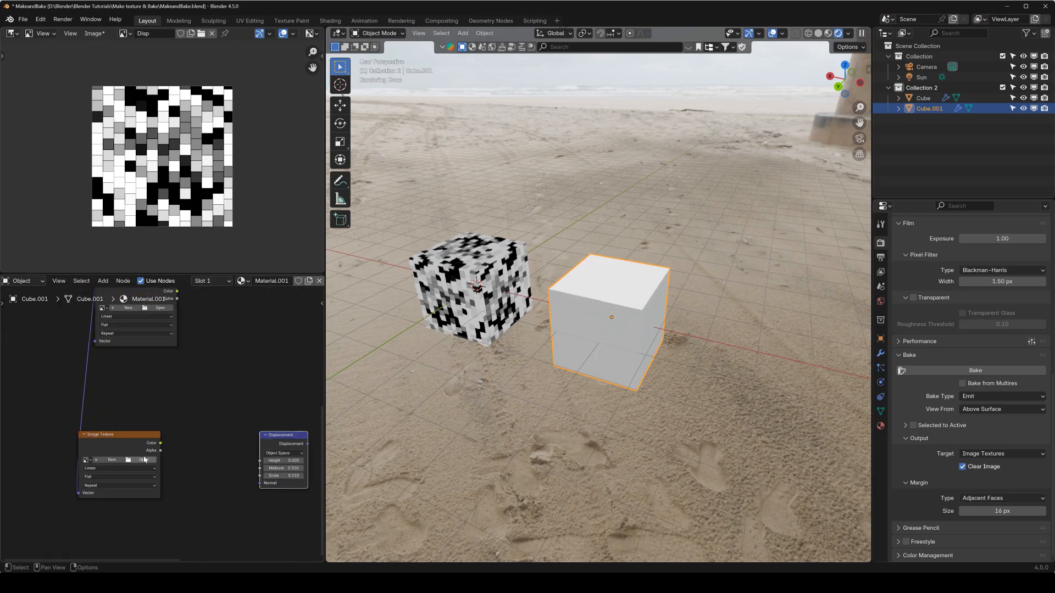
Save the baked Disp image as Disp.png in the Make texture & Bake folder
click(143, 460)
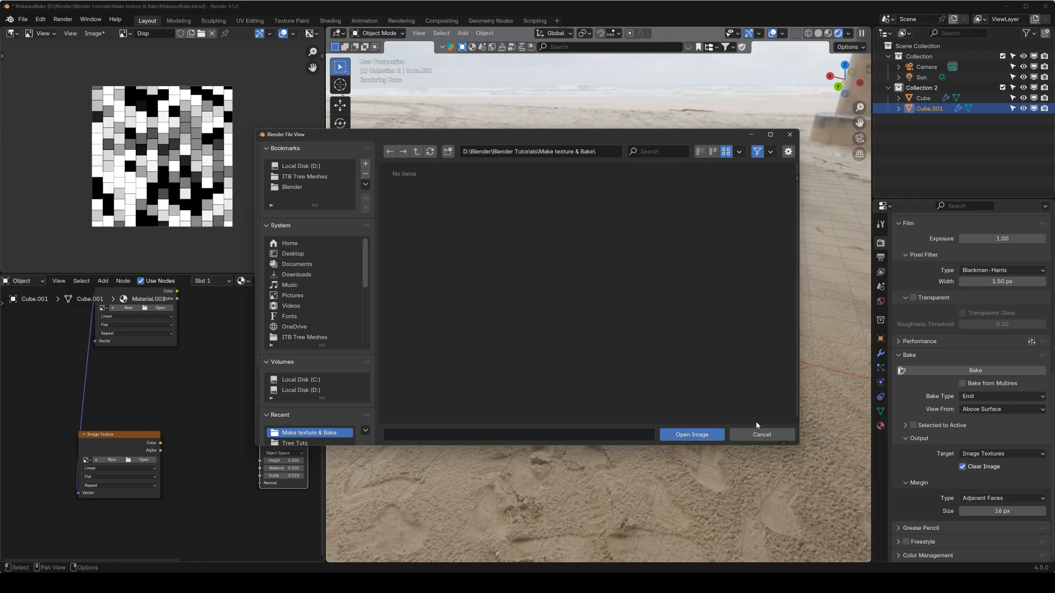
click(761, 434)
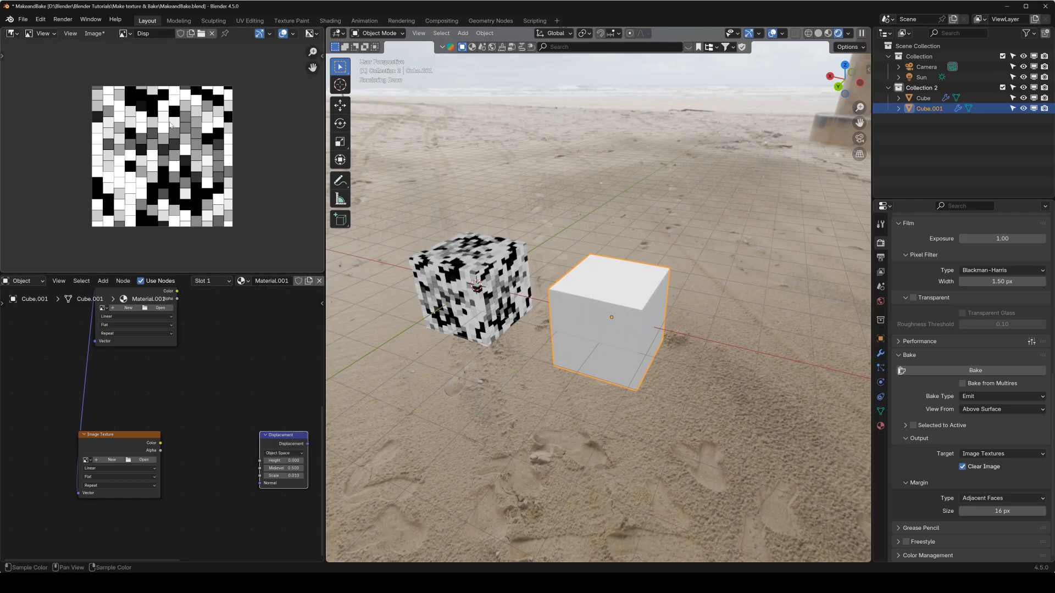
click(89, 34)
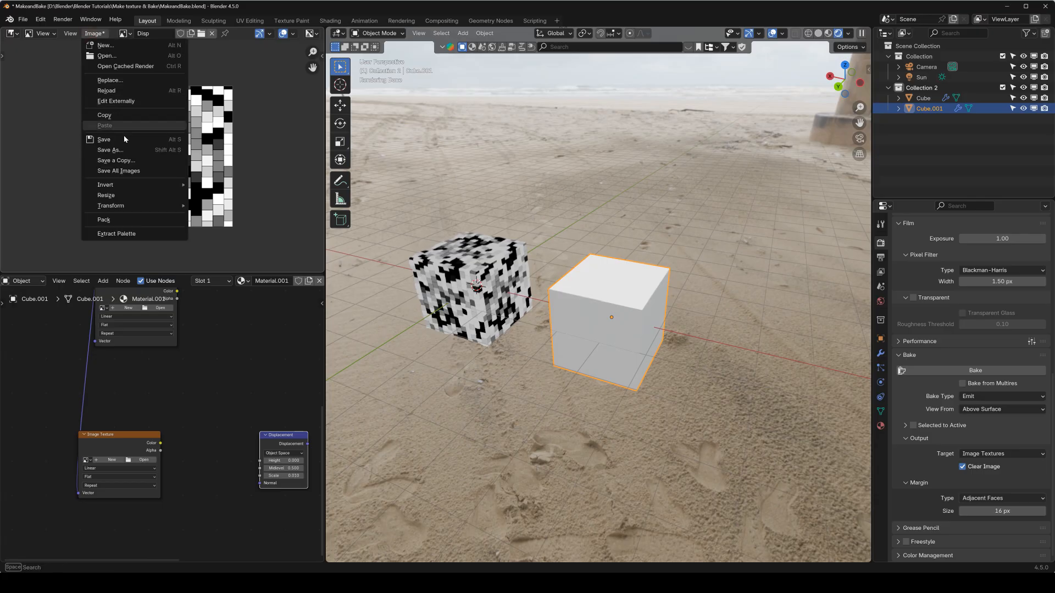
click(111, 149)
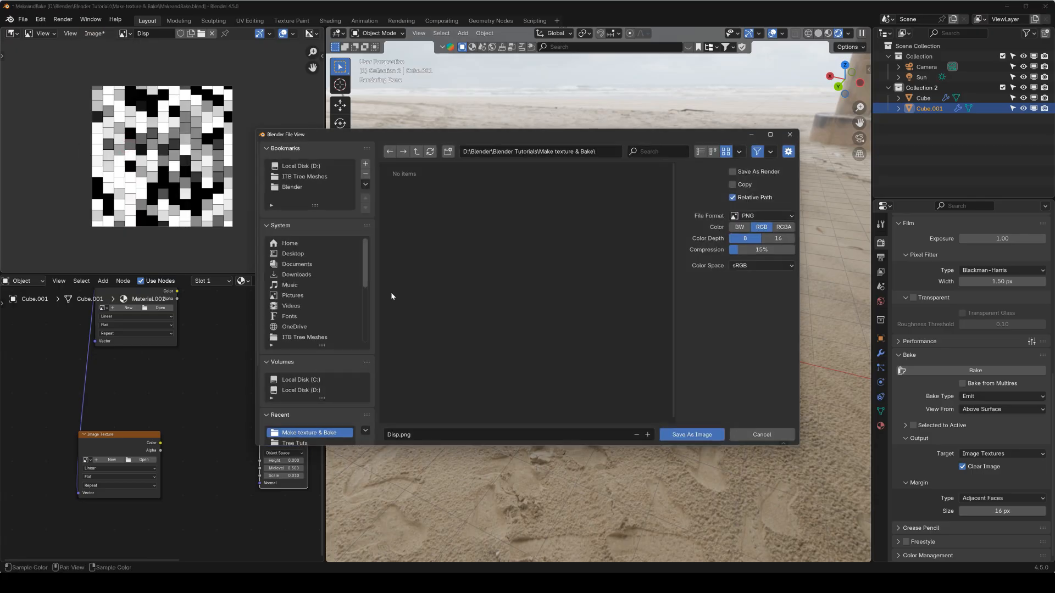
click(705, 436)
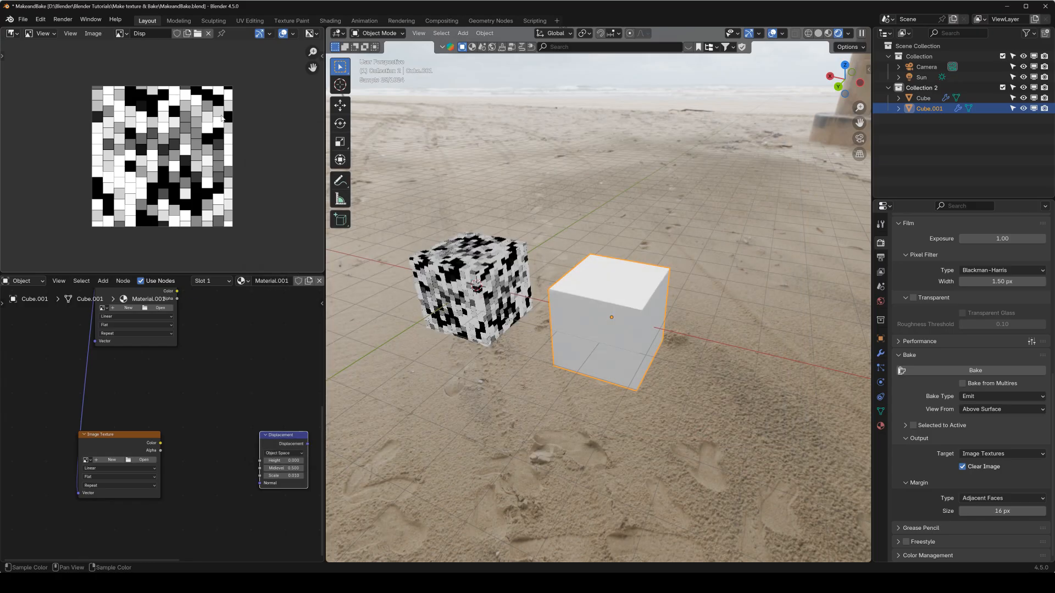
Assign the Disp image to the lowest Image Texture node and link its Color to the Displacement node's Height
drag(98, 440, 117, 417)
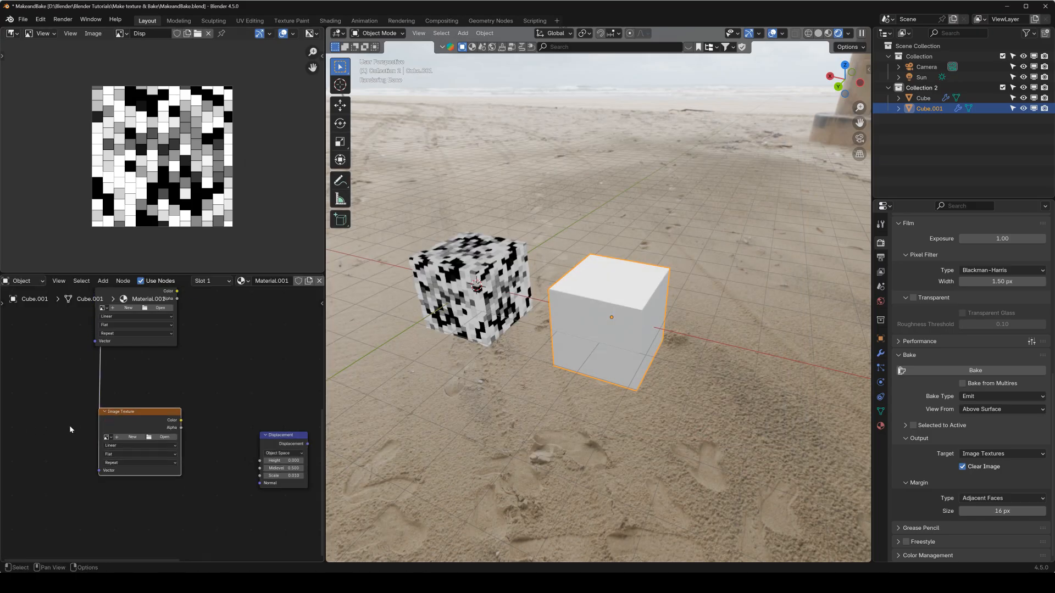
click(162, 439)
double_click(413, 203)
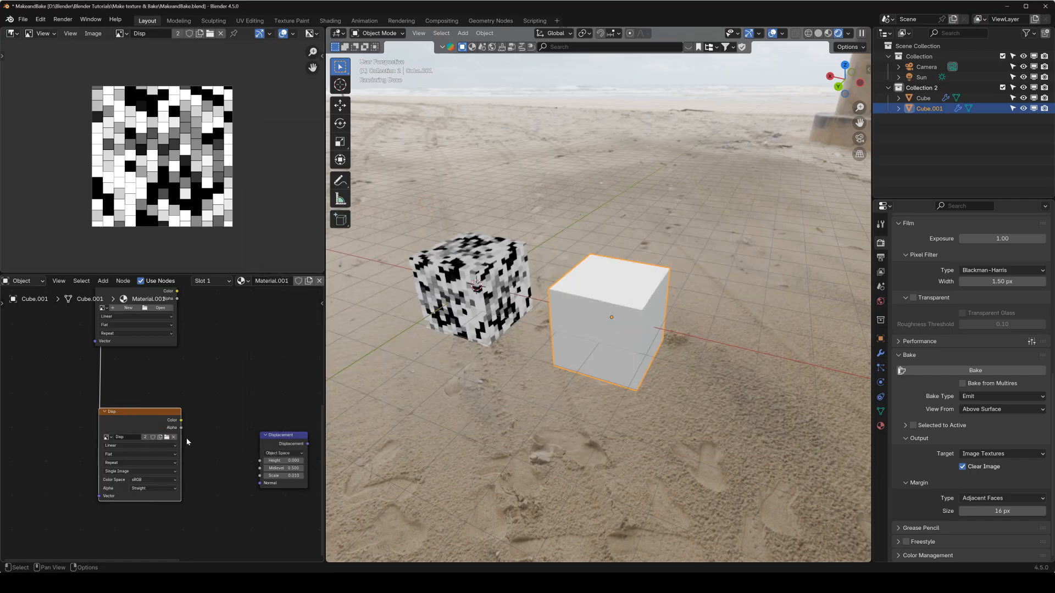
middle_drag(182, 437, 121, 426)
scroll(118, 422, up, 2)
drag(113, 407, 164, 431)
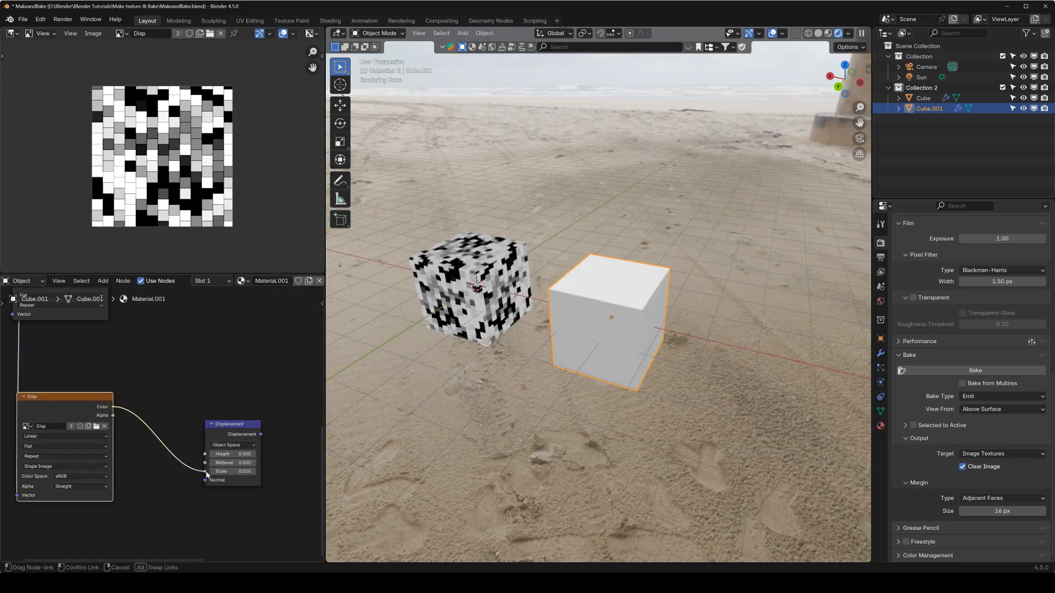
drag(205, 462, 203, 455)
Set the Displacement node's Midlevel to 0 and its Scale to 0.1
middle_drag(231, 465, 176, 443)
scroll(176, 442, up, 2)
click(180, 440)
text(0)
key(Return)
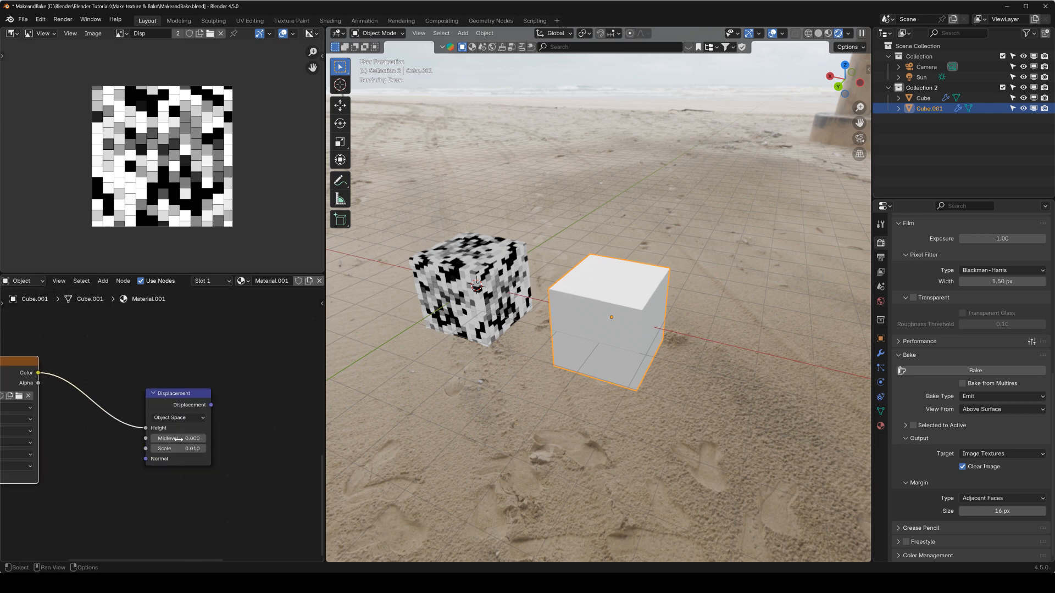
click(177, 446)
key(BackSpace)
text(.1)
key(Return)
Set Cube.001's material displacement method to Displacement and Bump and enable its Subdivision modifier for viewport and render
scroll(233, 407, down, 4)
middle_drag(240, 393, 138, 455)
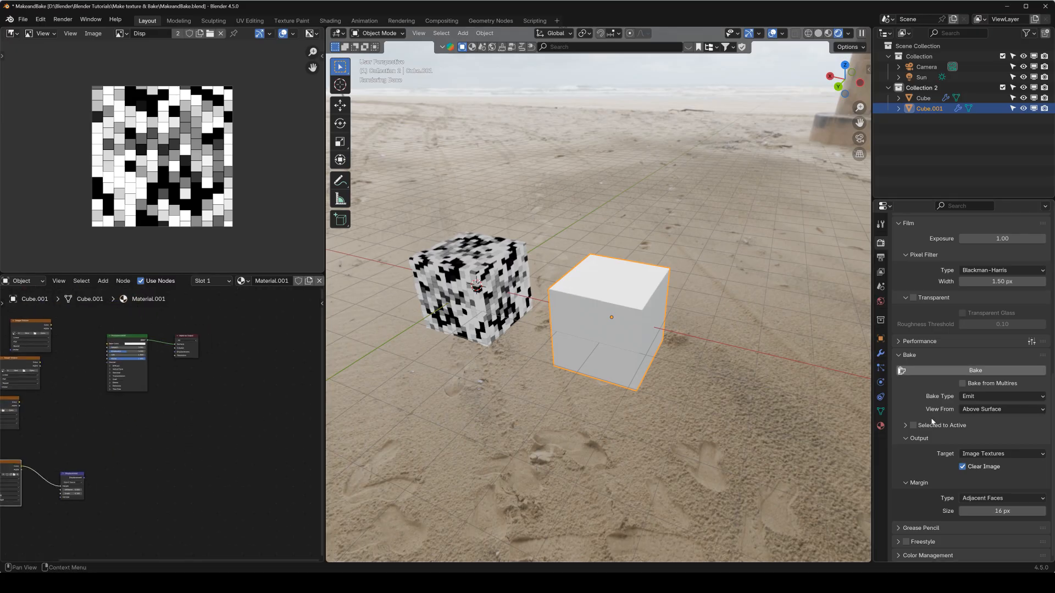
click(880, 426)
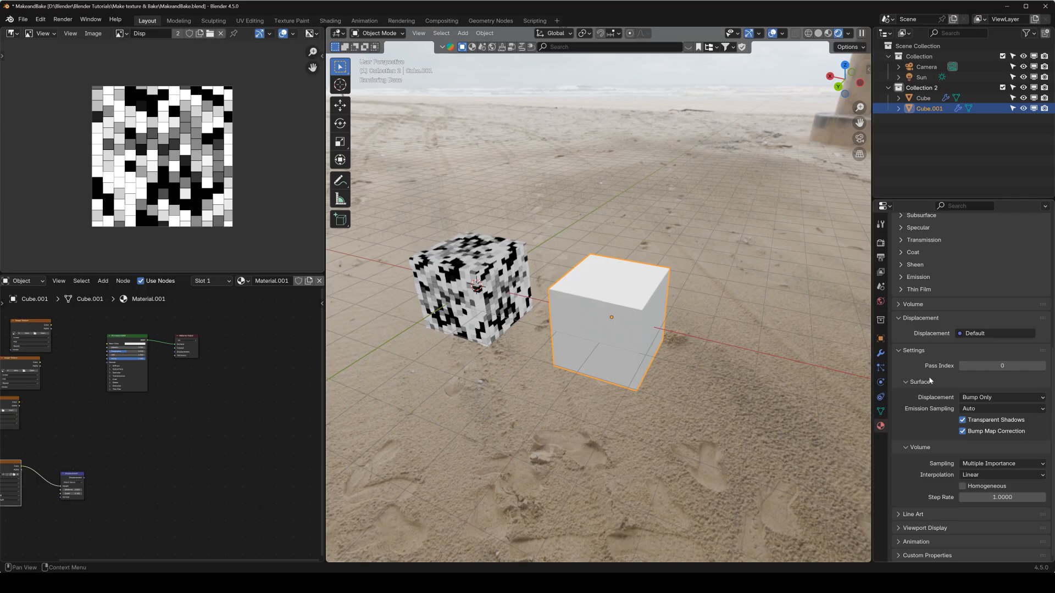
click(898, 350)
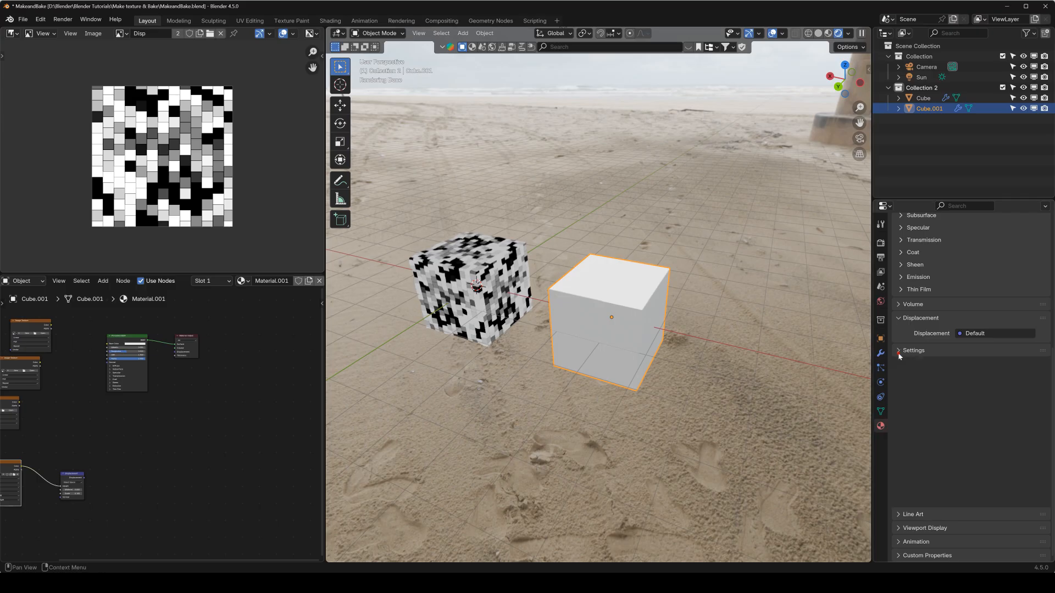
click(909, 501)
scroll(920, 484, down, 5)
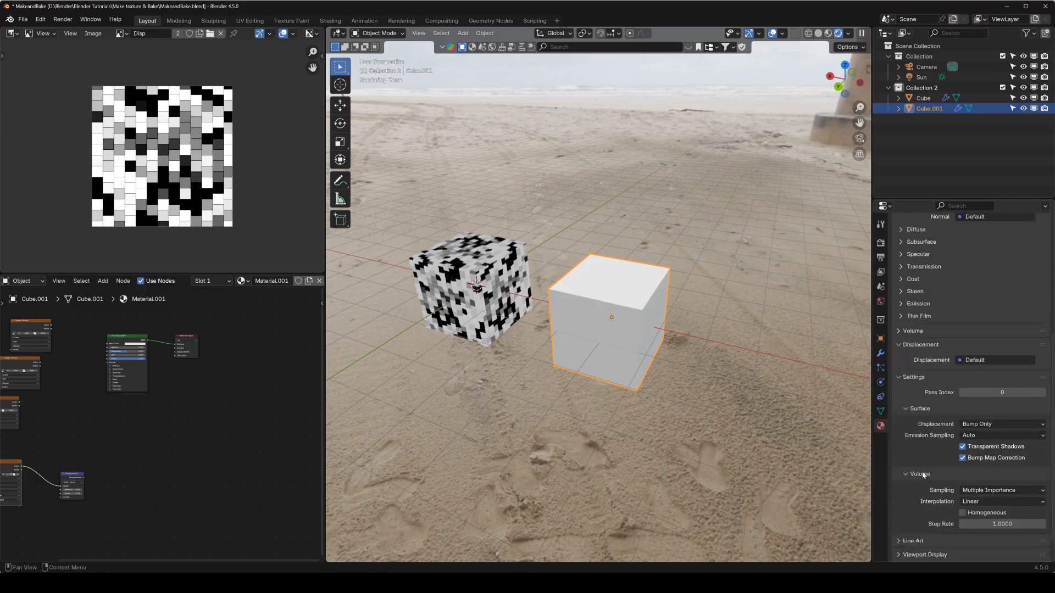
click(980, 426)
click(986, 459)
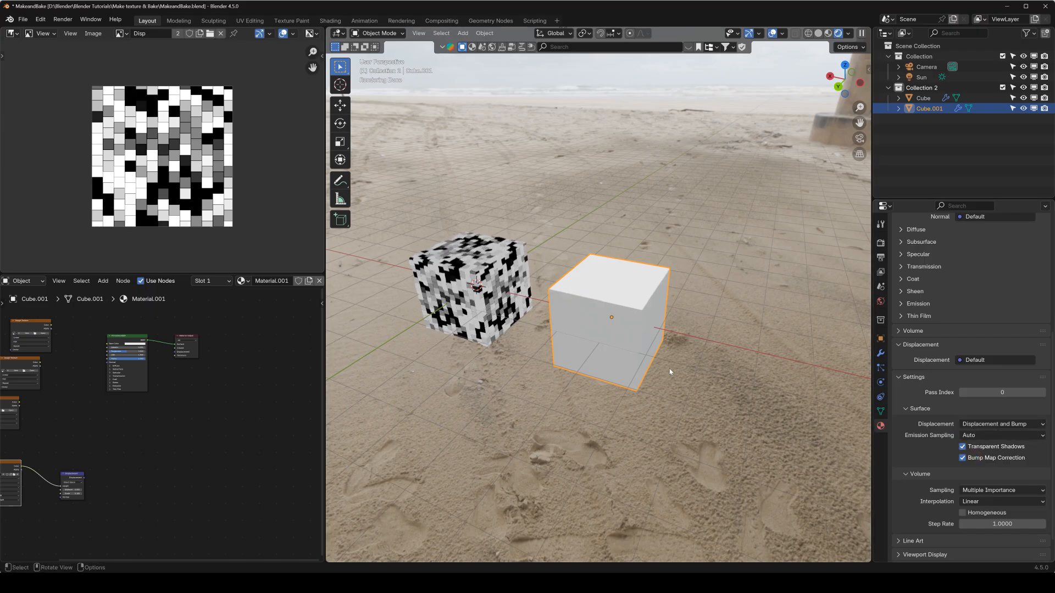
click(880, 354)
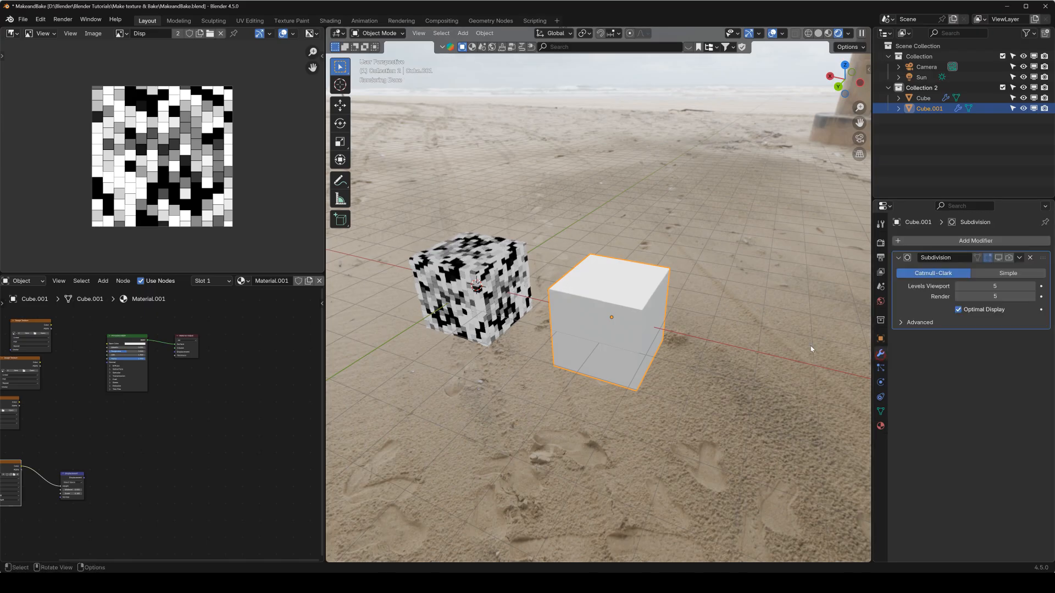
click(1008, 258)
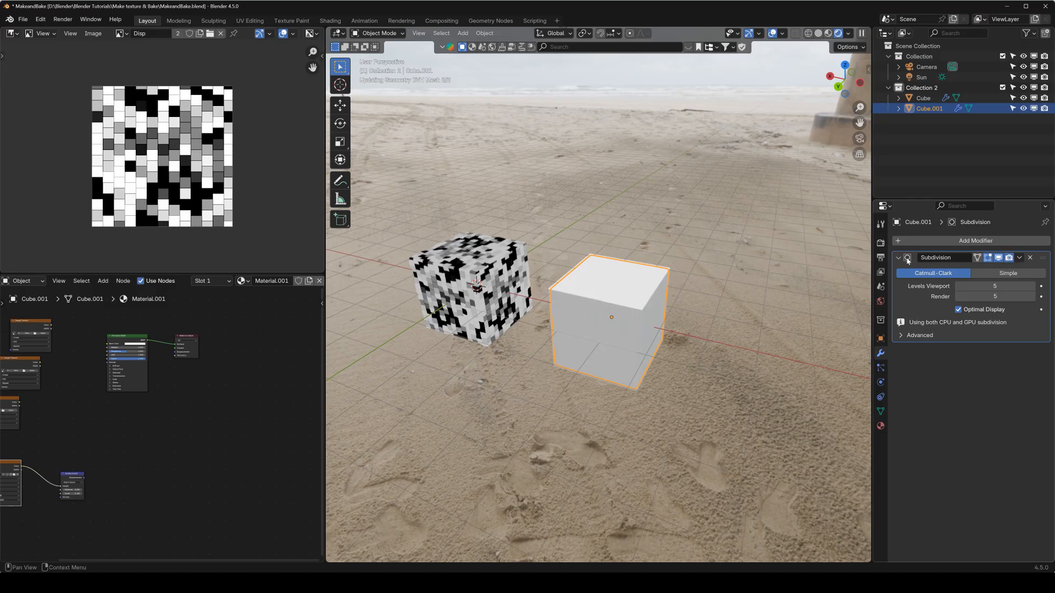
Change the Principled BSDF's Base Color on Cube.001 to a dark brown
scroll(127, 385, up, 6)
middle_drag(169, 416, 181, 499)
scroll(145, 393, up, 5)
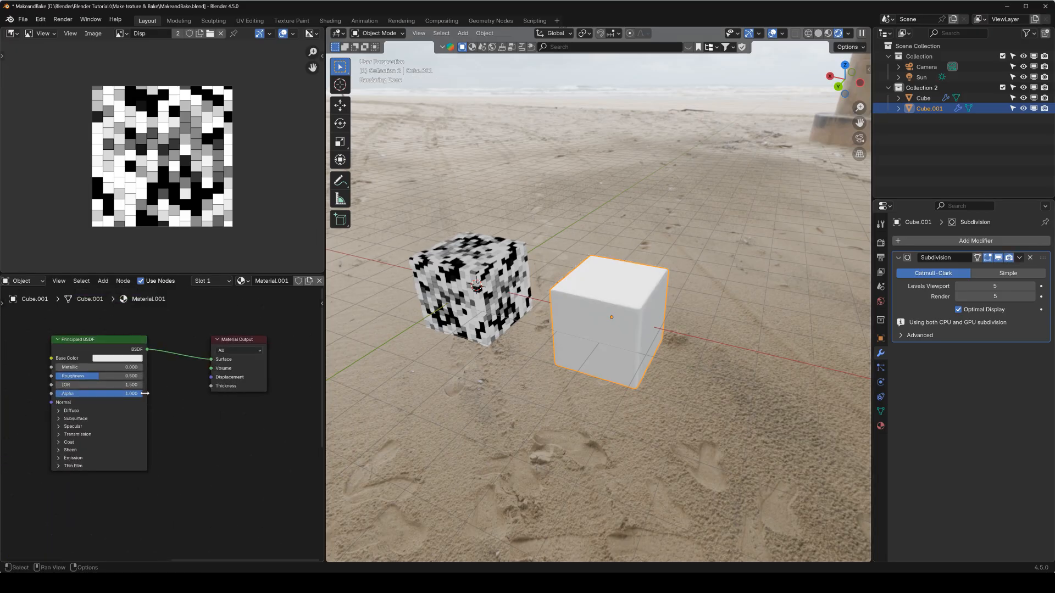
scroll(144, 393, up, 2)
click(135, 346)
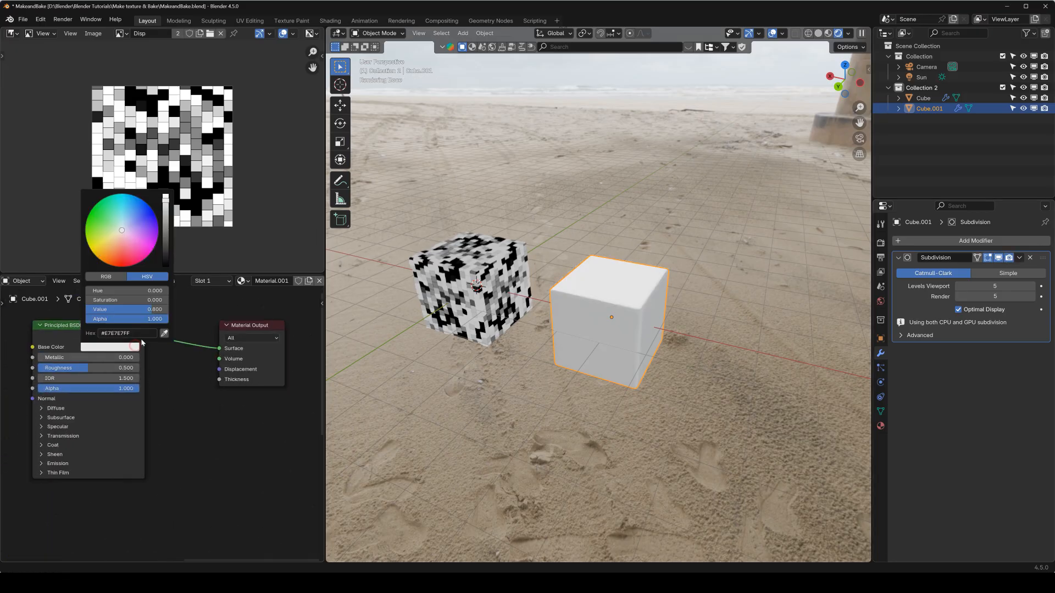
click(166, 244)
click(111, 248)
scroll(577, 314, up, 4)
middle_drag(582, 326, 535, 394)
scroll(83, 447, down, 2)
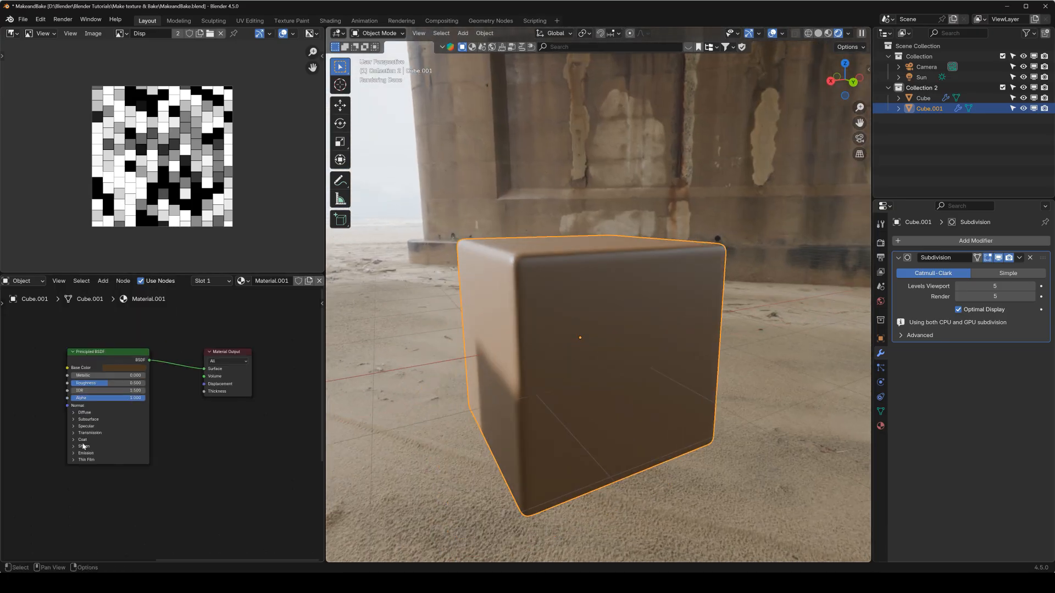
Link the Displacement node's output to the Displacement input of the Material Output
scroll(82, 443, down, 3)
middle_drag(45, 486, 171, 422)
scroll(171, 423, down, 2)
middle_drag(191, 461, 113, 451)
scroll(112, 486, up, 1)
drag(83, 508, 119, 466)
drag(215, 335, 218, 328)
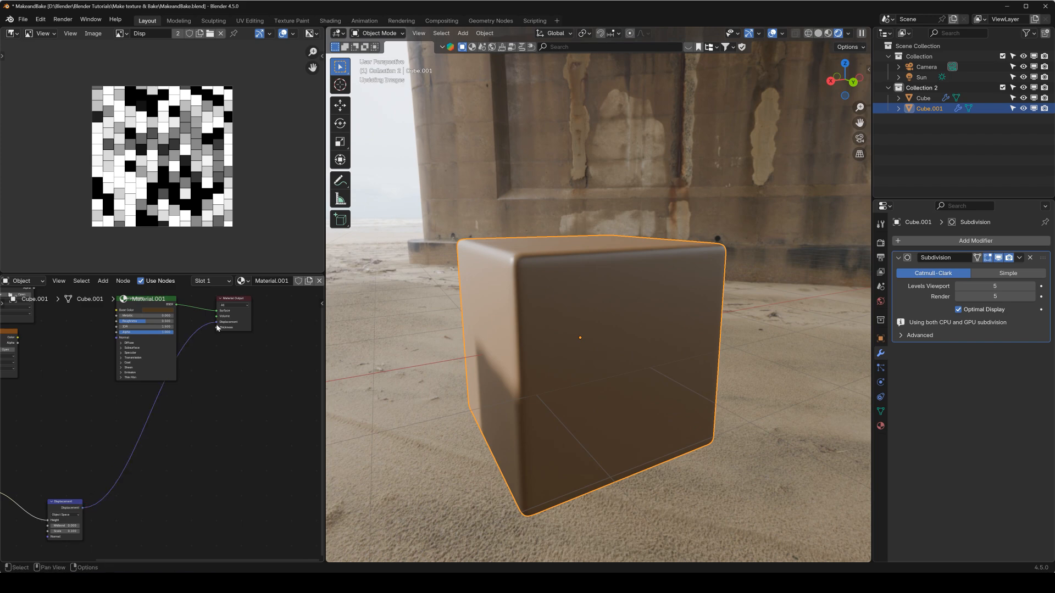
Reduce the Displacement node's Scale to 0.05 and inspect the displaced cube from another angle
middle_drag(432, 392, 541, 328)
middle_drag(171, 437, 280, 350)
scroll(164, 474, up, 4)
scroll(164, 472, up, 3)
double_click(182, 439)
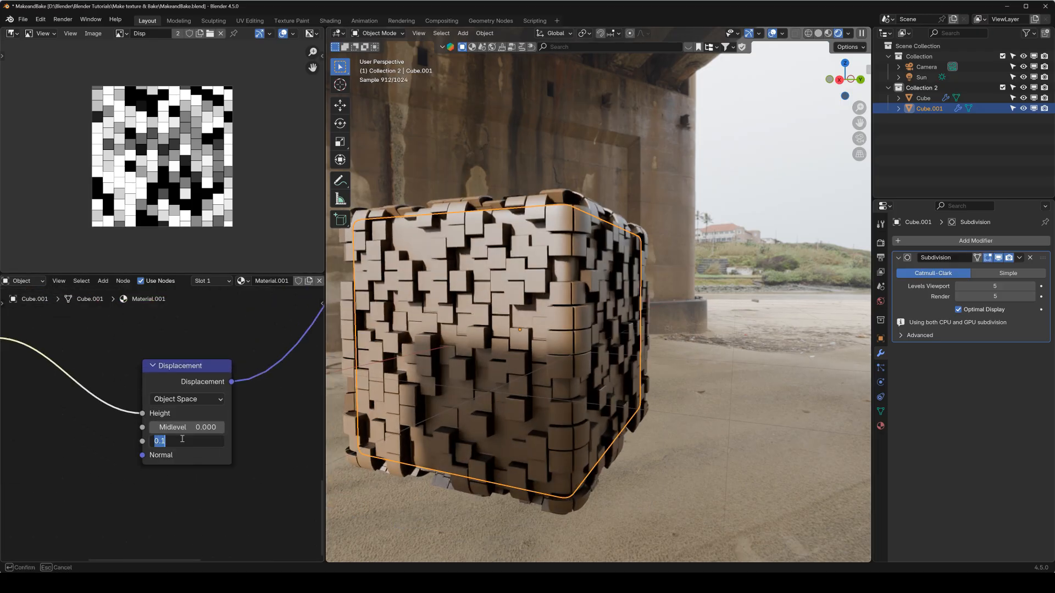
text(.05)
key(Return)
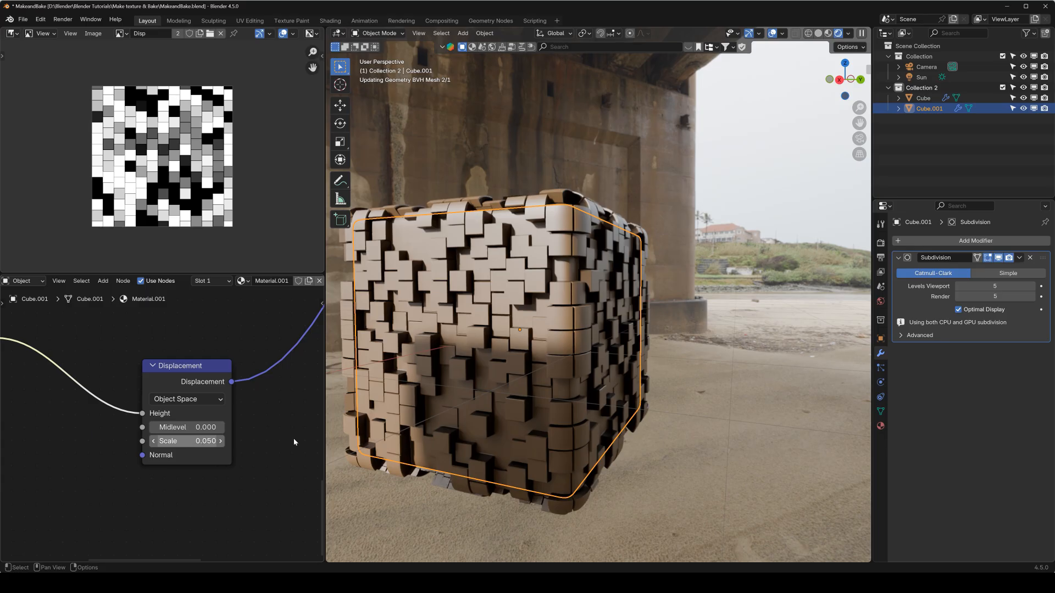
middle_drag(516, 360, 512, 392)
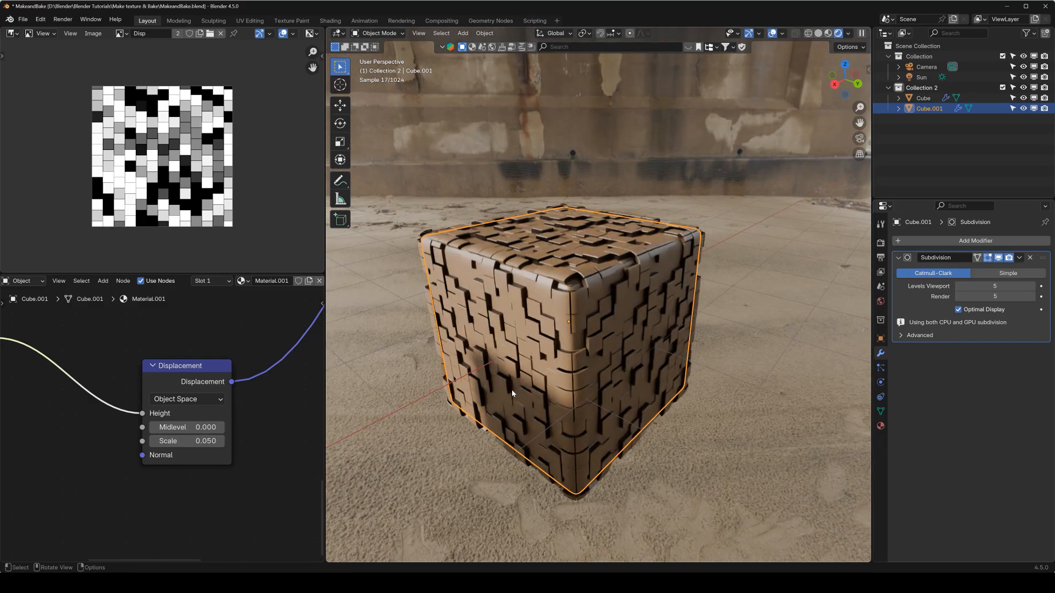
Reposition the empty Image Texture nodes, and open the image file browser for the uppermost one but cancel without loading anything
scroll(214, 403, down, 15)
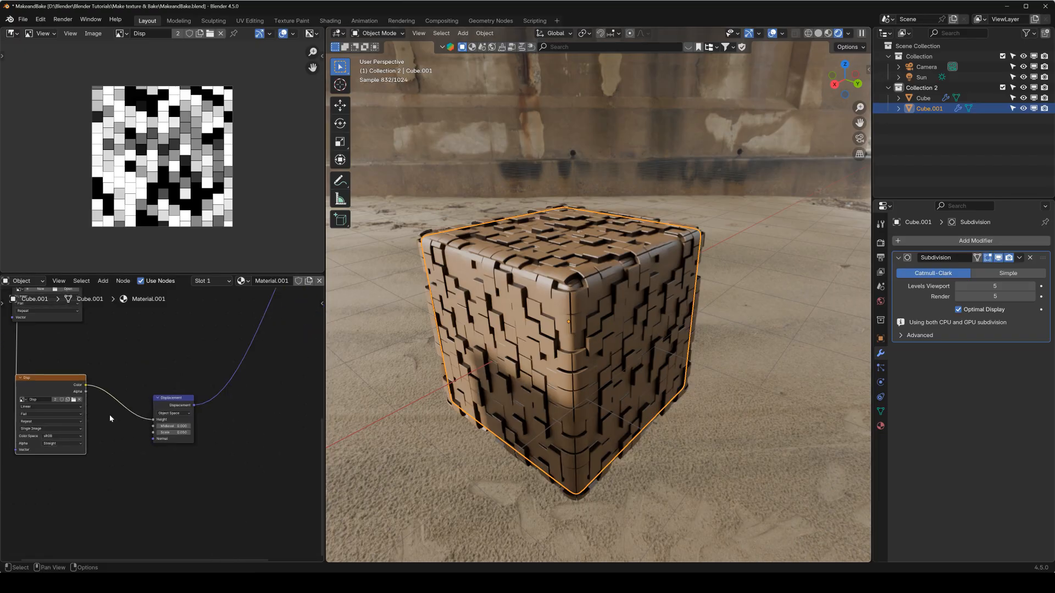
middle_drag(92, 417, 199, 477)
middle_drag(188, 351, 206, 416)
drag(178, 366, 82, 357)
middle_drag(250, 361, 174, 375)
drag(176, 372, 156, 360)
scroll(172, 360, up, 5)
click(162, 342)
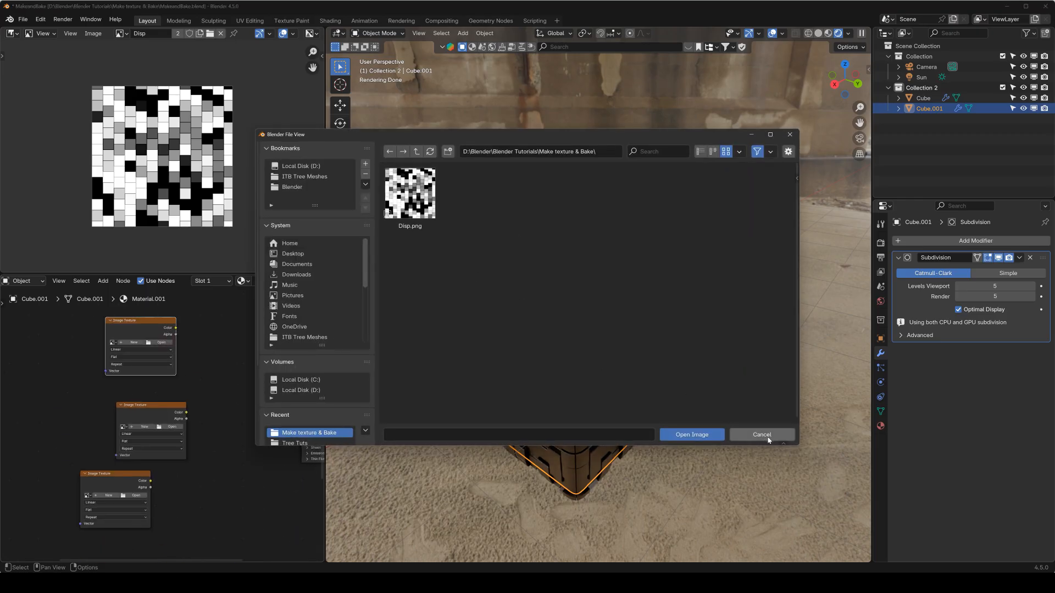
click(761, 435)
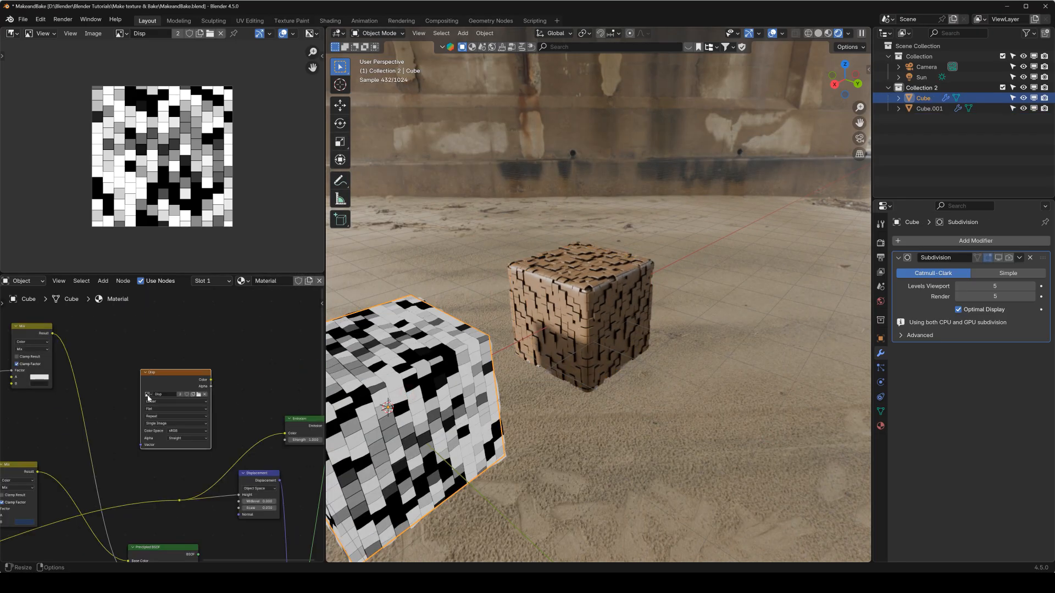
Move the original Cube's Disp texture node further up and unlink the Disp image from the image editor
drag(179, 433, 179, 345)
middle_drag(186, 377, 190, 422)
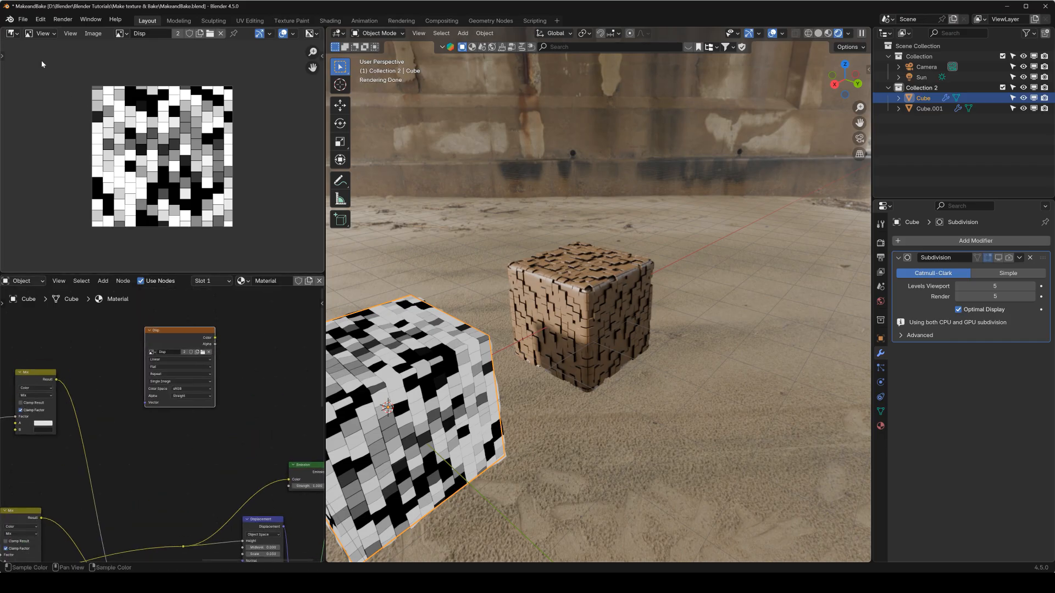
click(221, 34)
Create a new blank 4096 × 4096 px image named colour
click(144, 34)
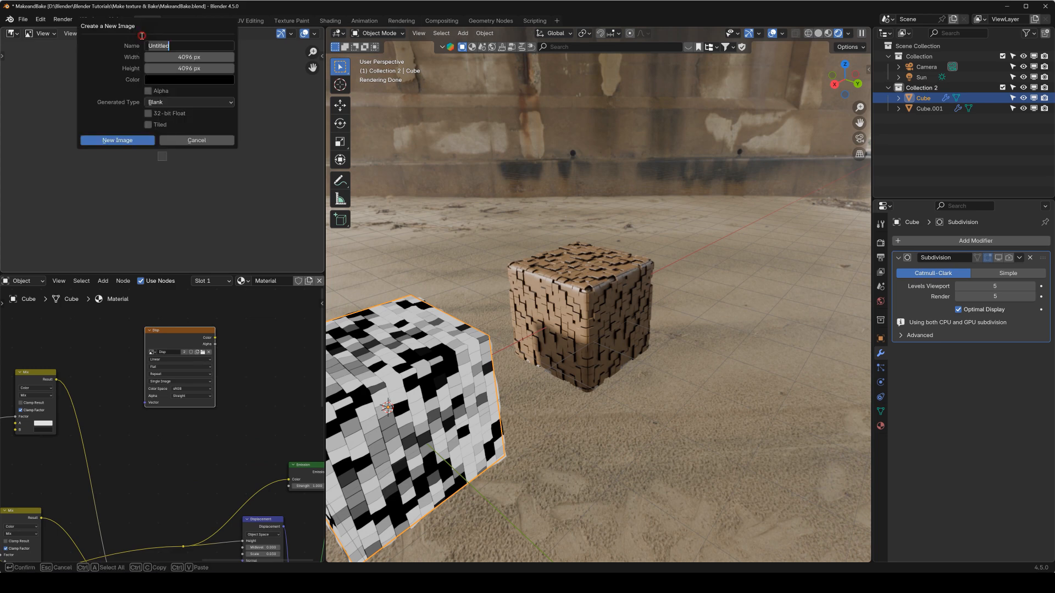
text(colour)
key(Return)
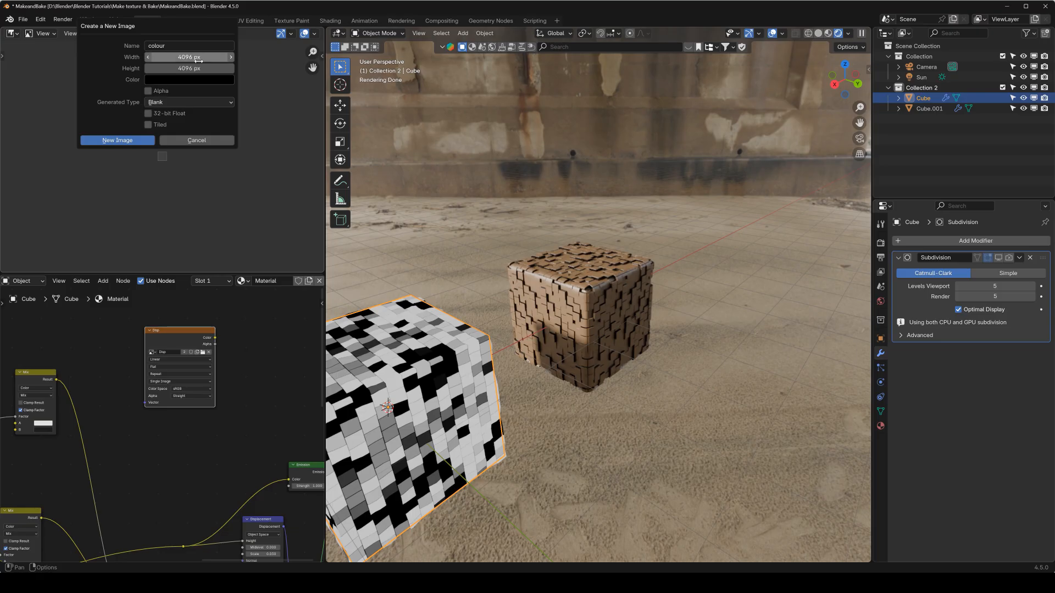
click(122, 140)
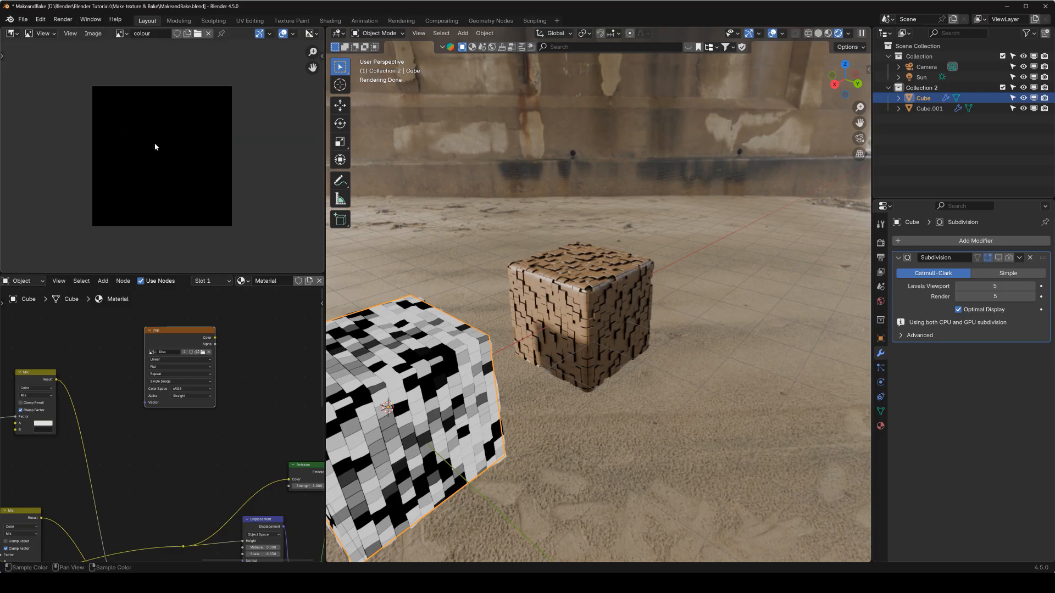
Assign the colour image to the original Cube's Image Texture node in place of Disp
scroll(209, 392, down, 3)
middle_drag(207, 377, 195, 323)
scroll(190, 363, up, 1)
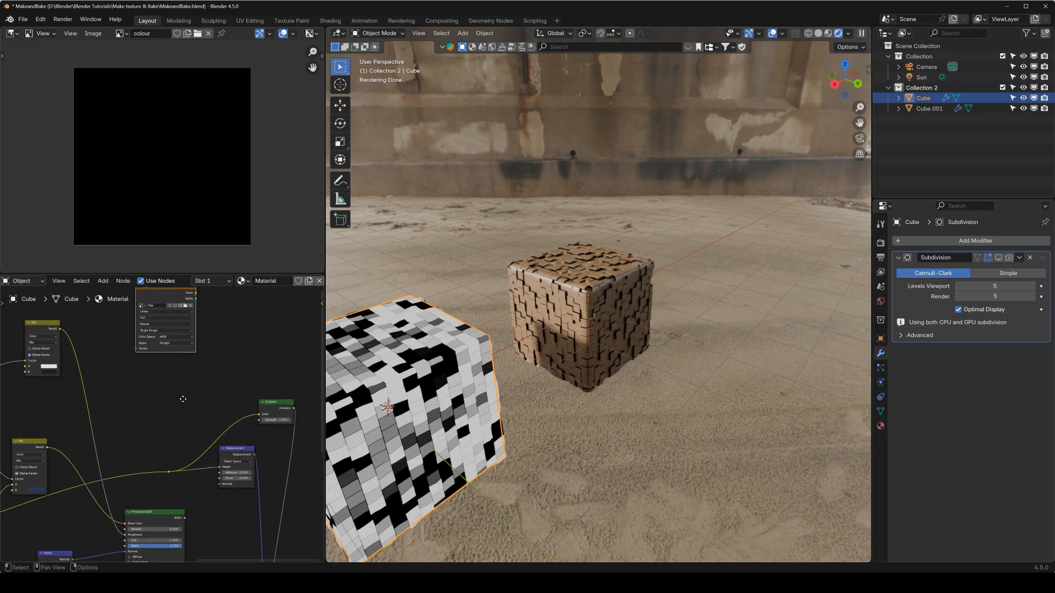
middle_drag(184, 396, 194, 529)
scroll(192, 492, up, 6)
click(168, 460)
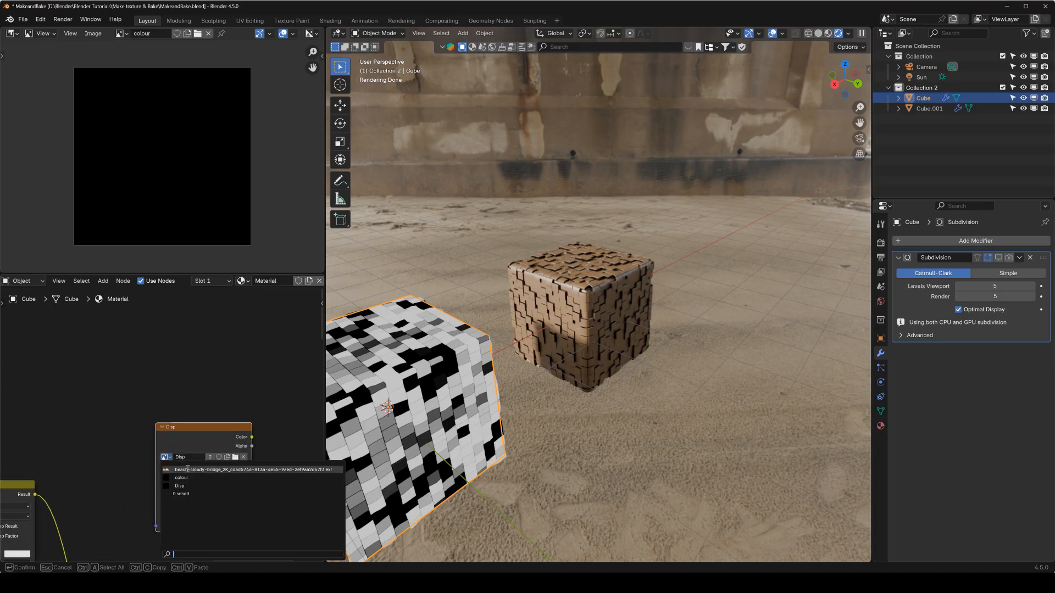
click(195, 486)
drag(204, 424, 202, 422)
middle_drag(203, 422, 172, 361)
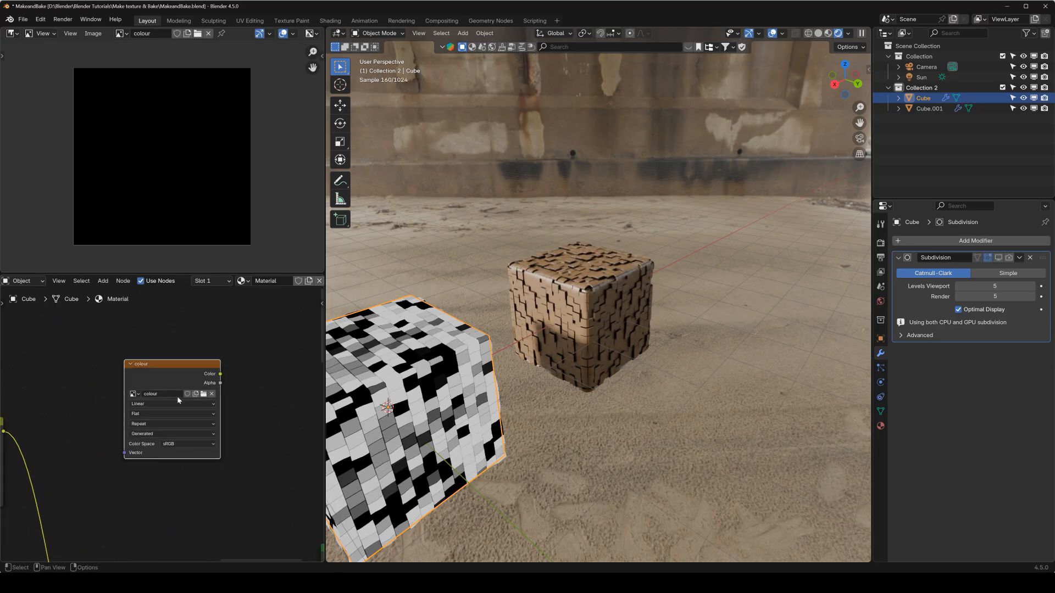
Move the Principled BSDF node slightly up and link the Result of the Mix node feeding Base Color to the Emission node's Color
scroll(173, 421, down, 5)
middle_drag(248, 548, 188, 452)
scroll(165, 450, down, 4)
middle_drag(75, 459, 207, 388)
drag(240, 470, 246, 446)
middle_drag(242, 442, 189, 476)
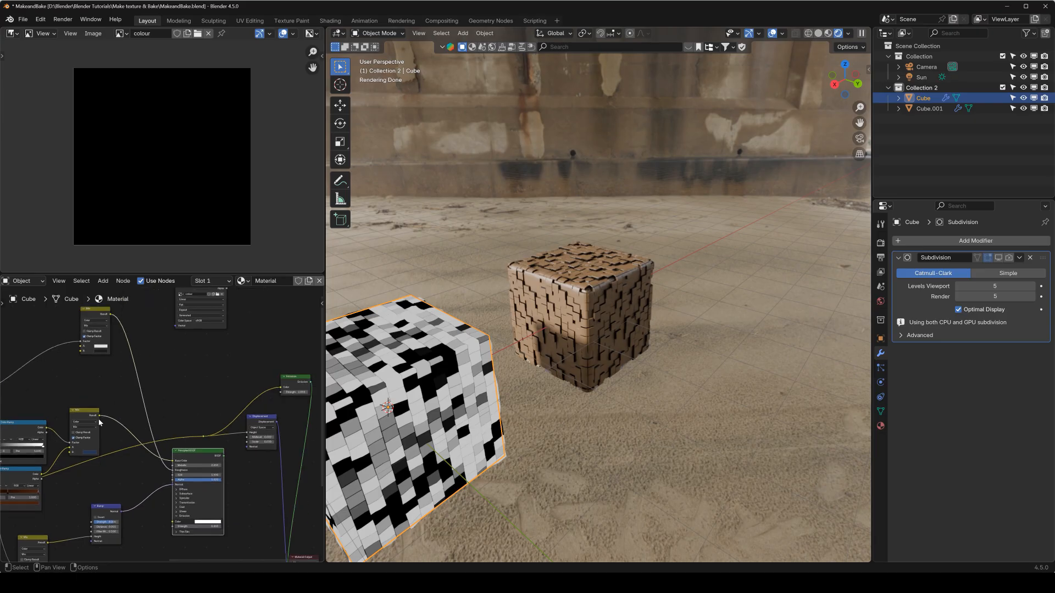
drag(100, 417, 135, 413)
drag(283, 389, 279, 394)
middle_drag(484, 426, 503, 355)
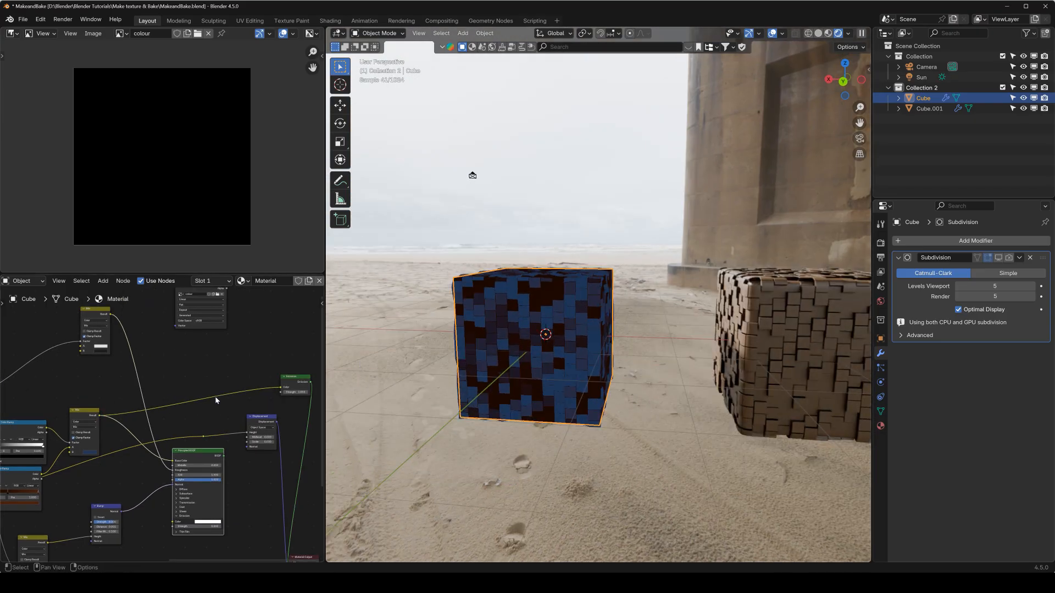
Select the colour Image Texture node and bake the Cube's emission to it
scroll(165, 376, down, 2)
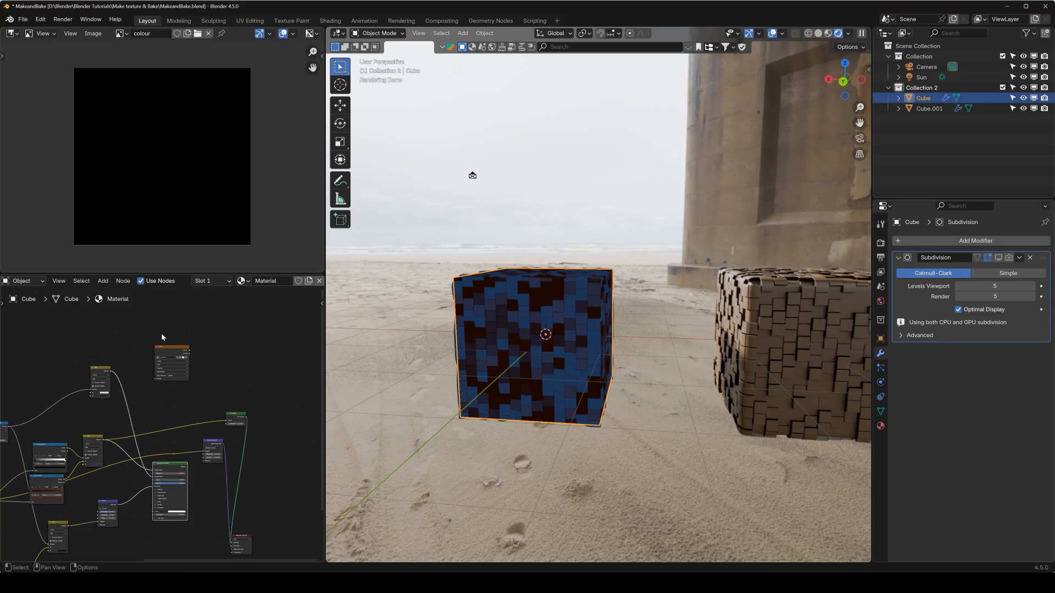
click(165, 348)
scroll(164, 422, up, 2)
middle_drag(562, 313, 544, 314)
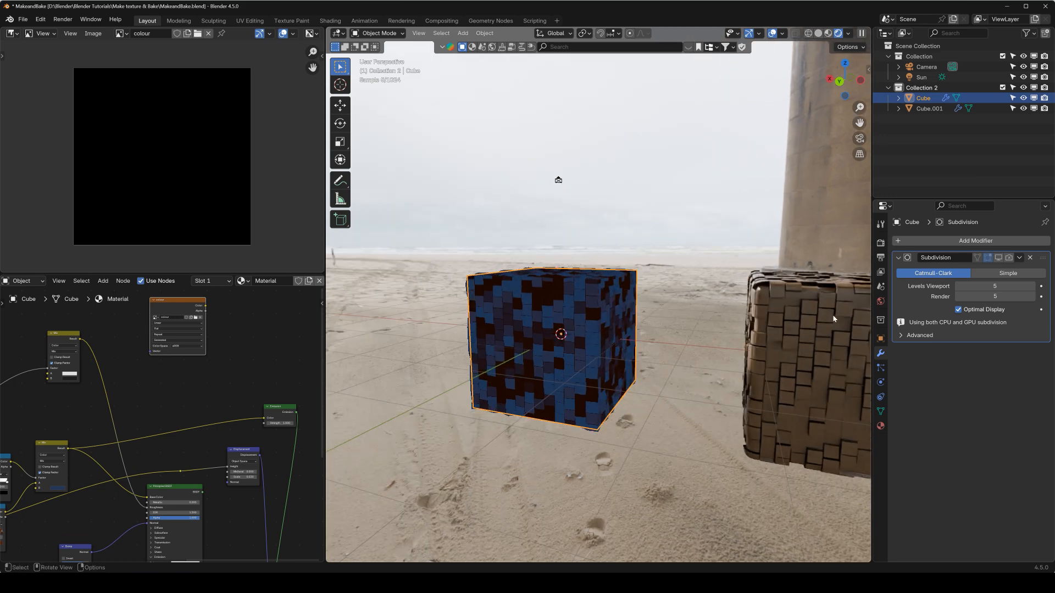
click(880, 243)
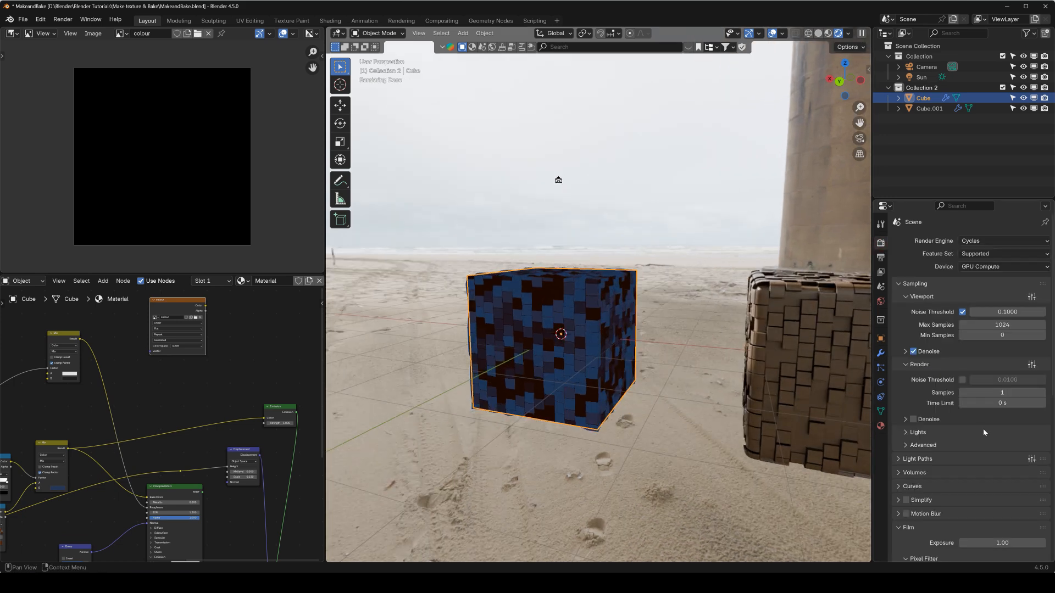
scroll(960, 460, down, 5)
scroll(950, 456, down, 6)
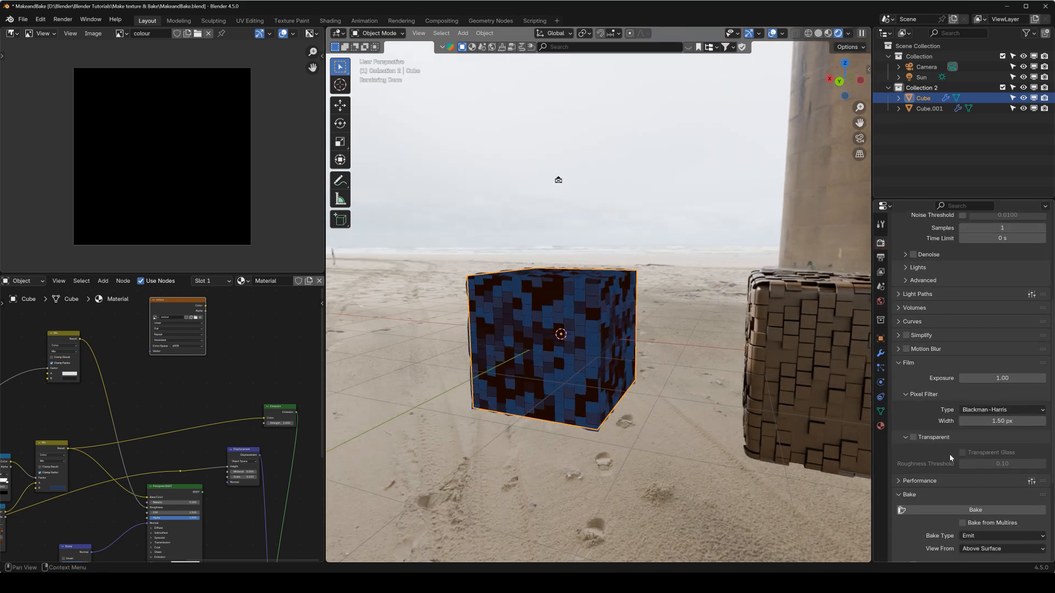
click(954, 431)
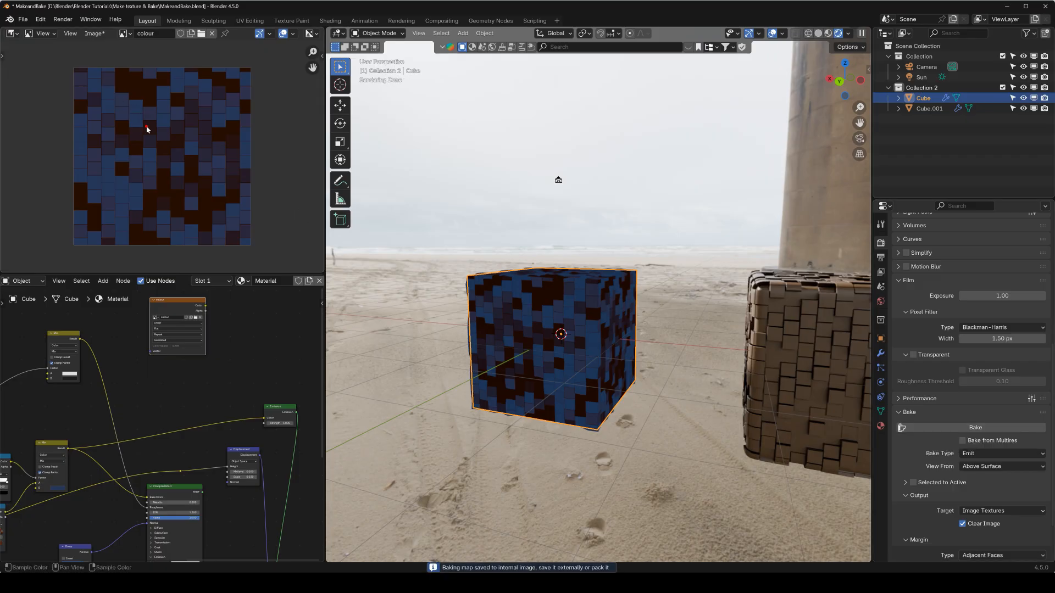
Save the baked colour image as colour.png in the Make texture & Bake folder
click(94, 33)
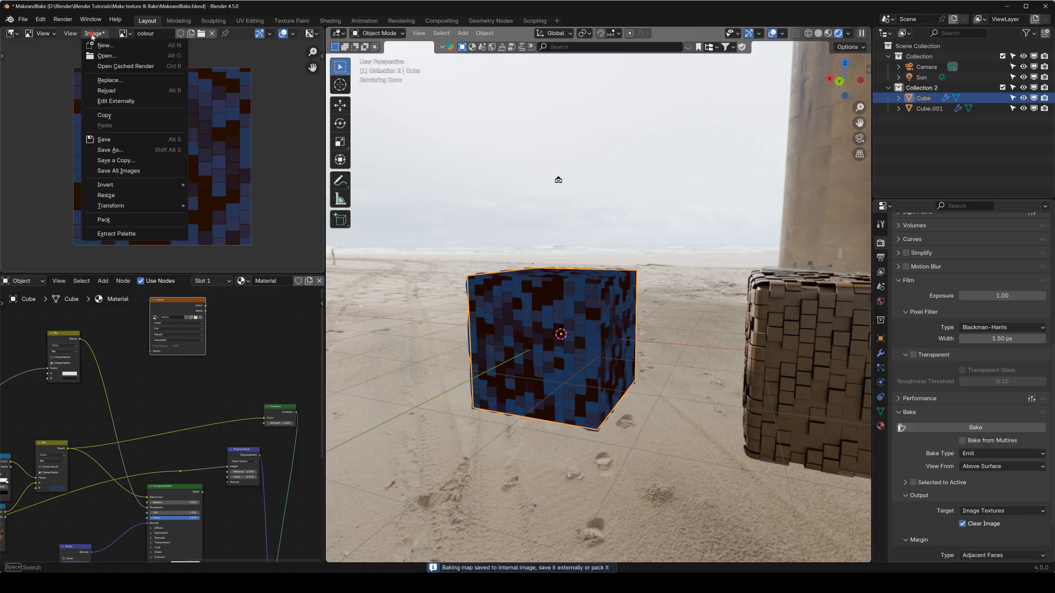
click(110, 139)
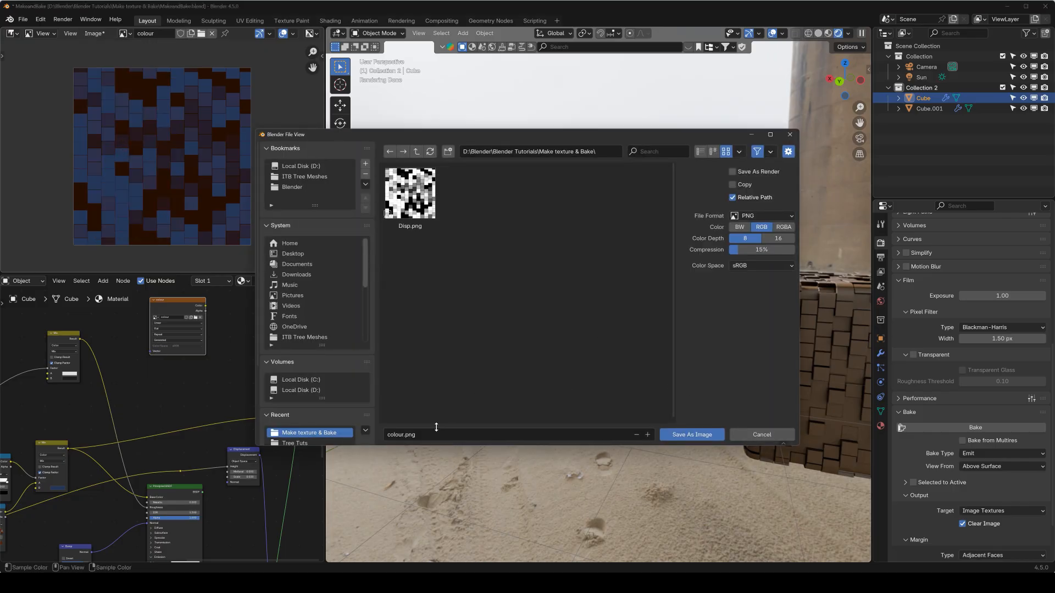
click(692, 435)
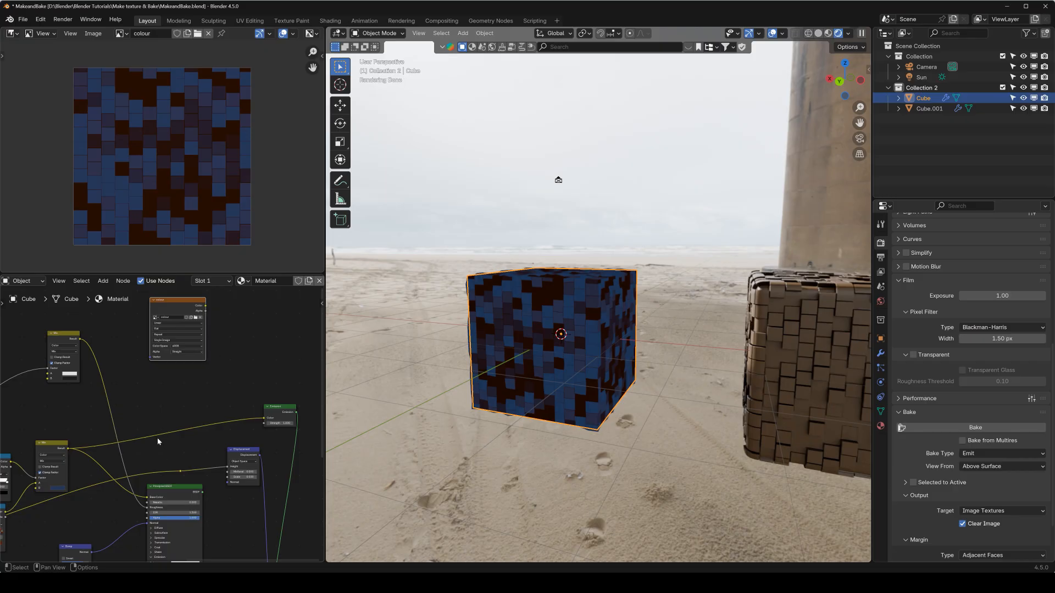
Link the Result of the Mix node feeding Roughness to the Emission node's Color
scroll(157, 442, down, 3)
middle_drag(52, 459, 134, 426)
scroll(162, 443, up, 1)
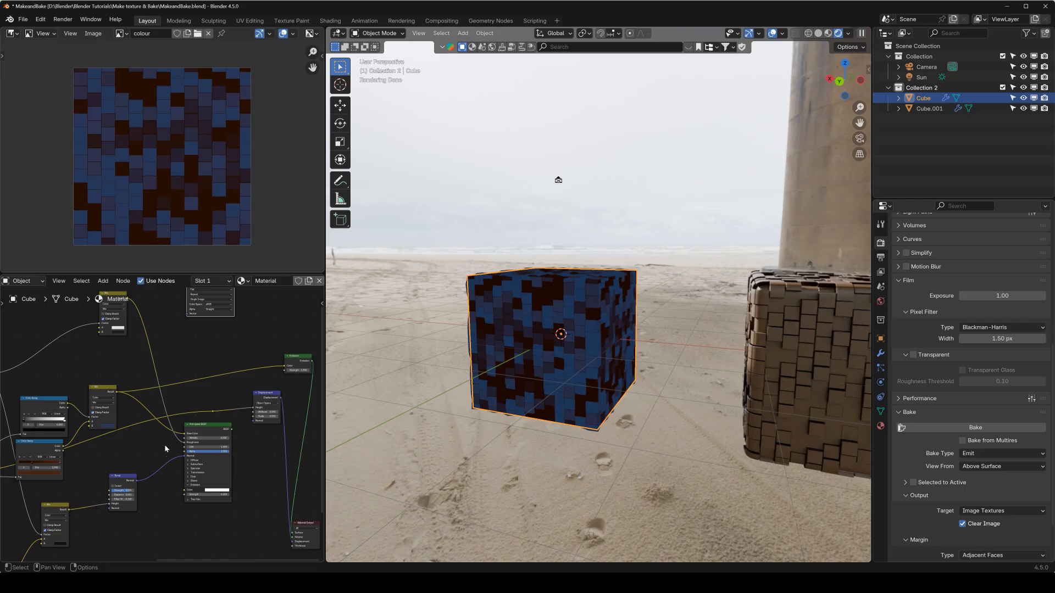
scroll(195, 441, up, 4)
middle_drag(198, 379, 160, 442)
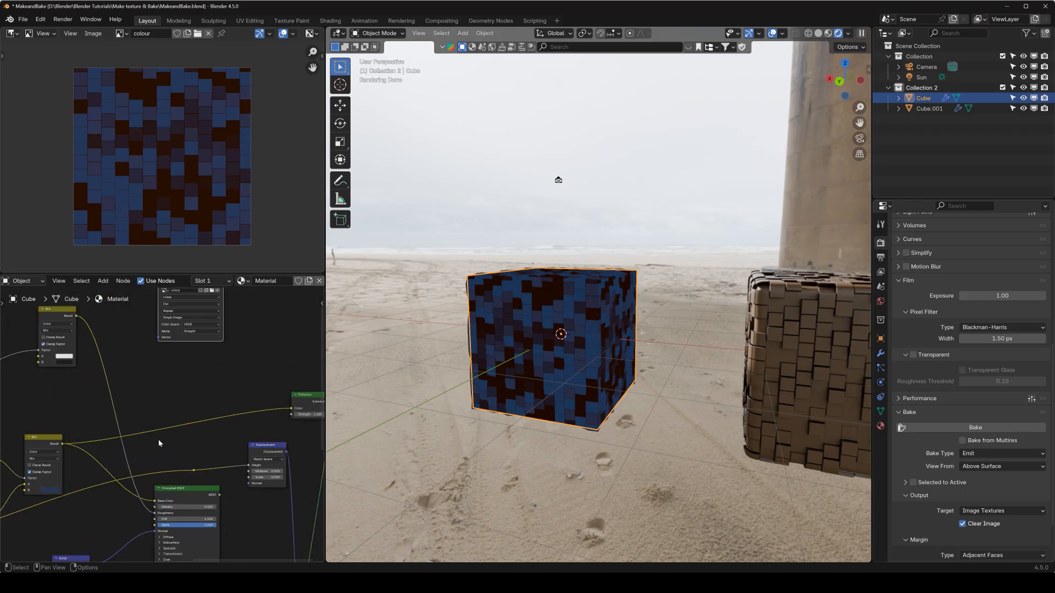
scroll(101, 354, down, 2)
drag(87, 332, 125, 333)
drag(269, 407, 273, 410)
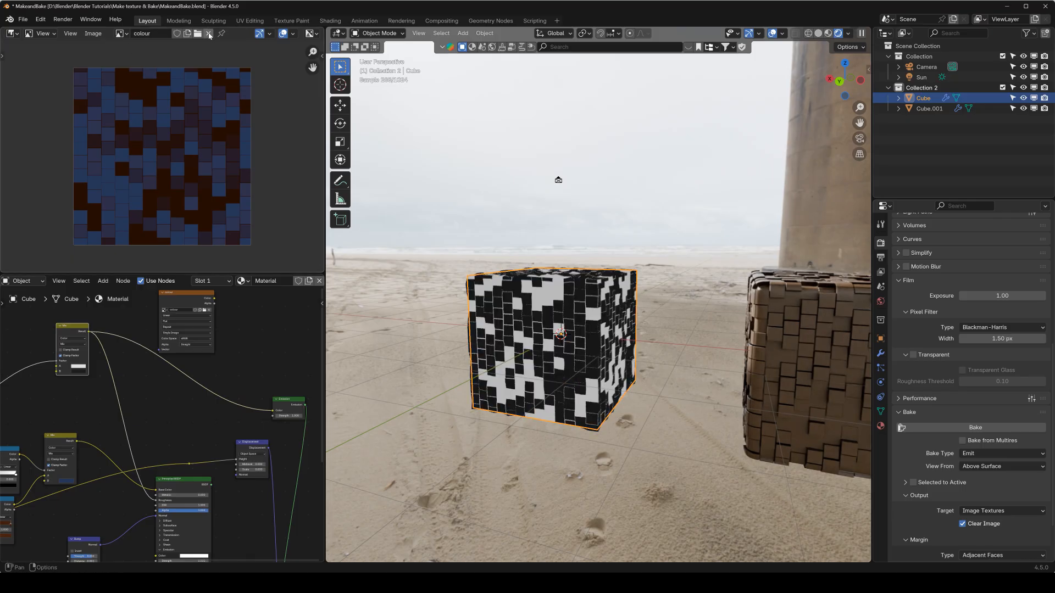
Unlink the colour image from the image editor and create a new blank 4096 × 4096 px image named rough
click(209, 35)
click(153, 34)
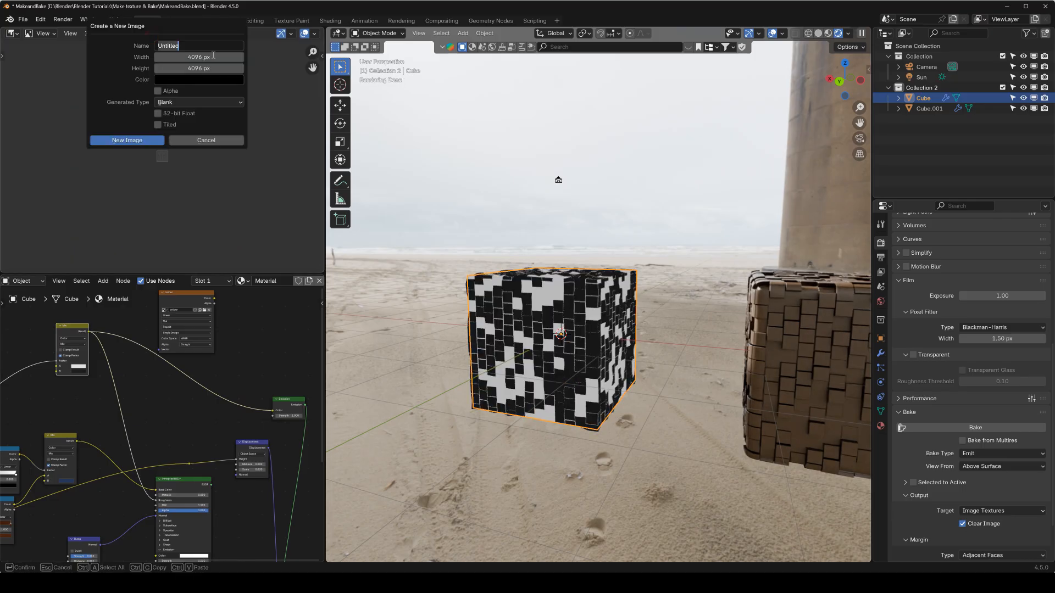
key(Return)
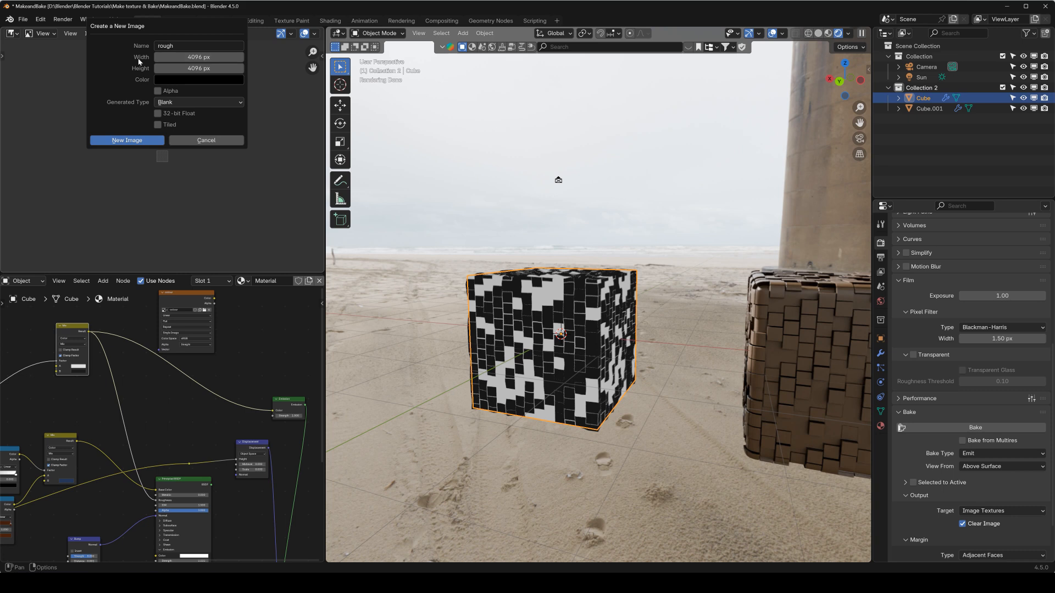
click(127, 140)
Assign the rough image to the original Cube's Image Texture node in place of colour
middle_drag(175, 438, 142, 427)
scroll(142, 428, down, 2)
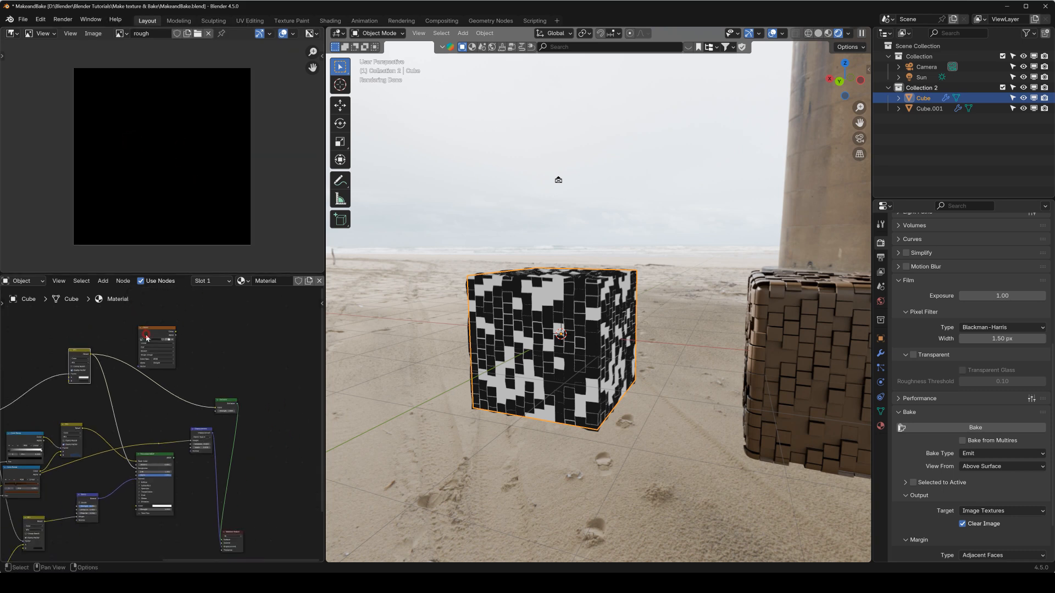
click(146, 335)
scroll(148, 330, up, 3)
middle_drag(151, 322, 145, 446)
scroll(134, 420, up, 1)
click(132, 416)
key(Escape)
scroll(132, 420, up, 2)
click(91, 408)
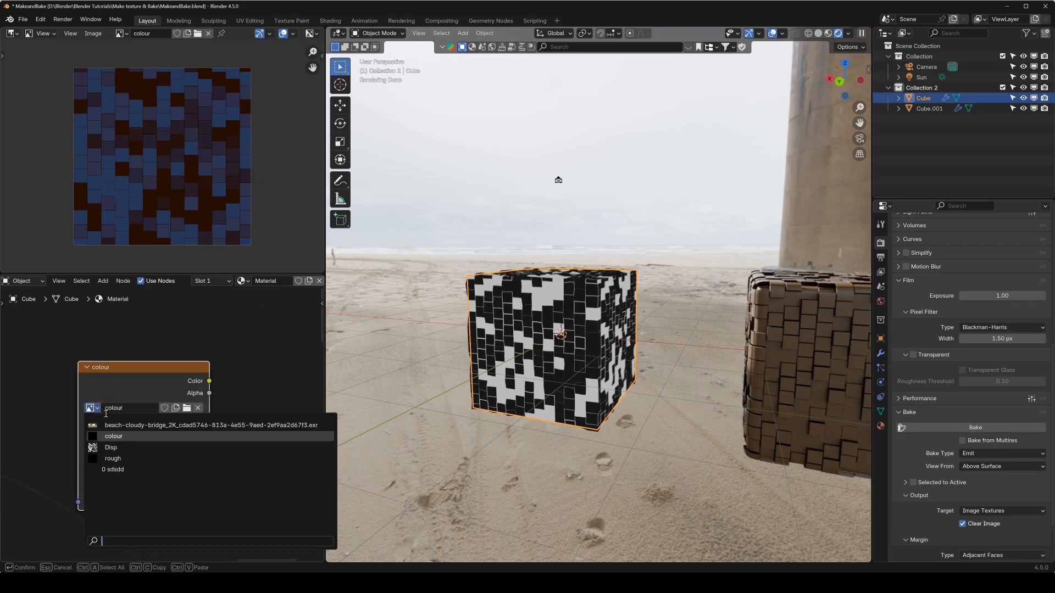
click(112, 458)
Bake the Cube's emission to the rough image and save it as rough.png
scroll(131, 436, down, 5)
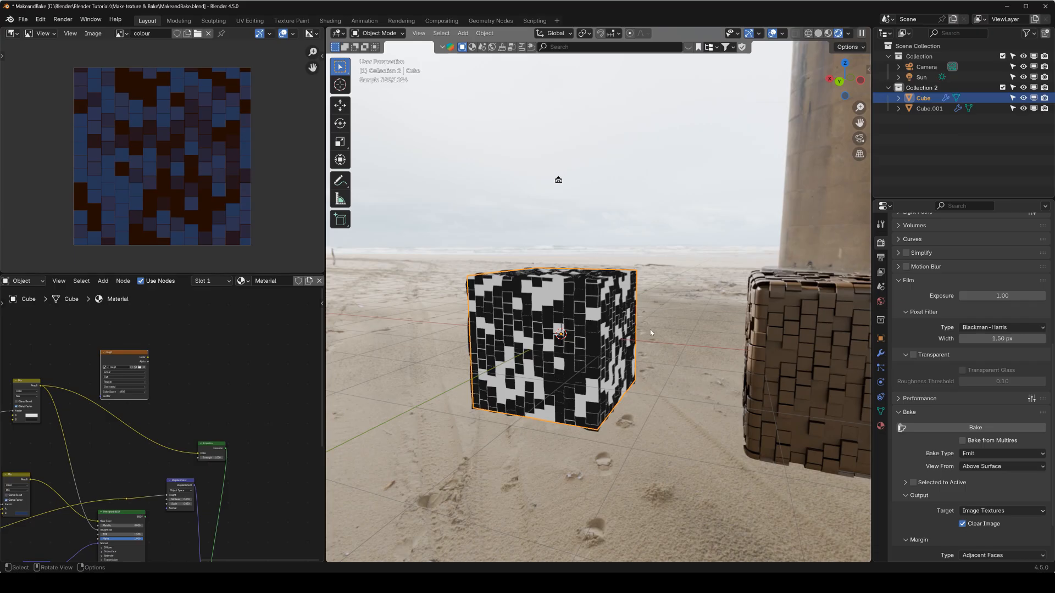
click(987, 431)
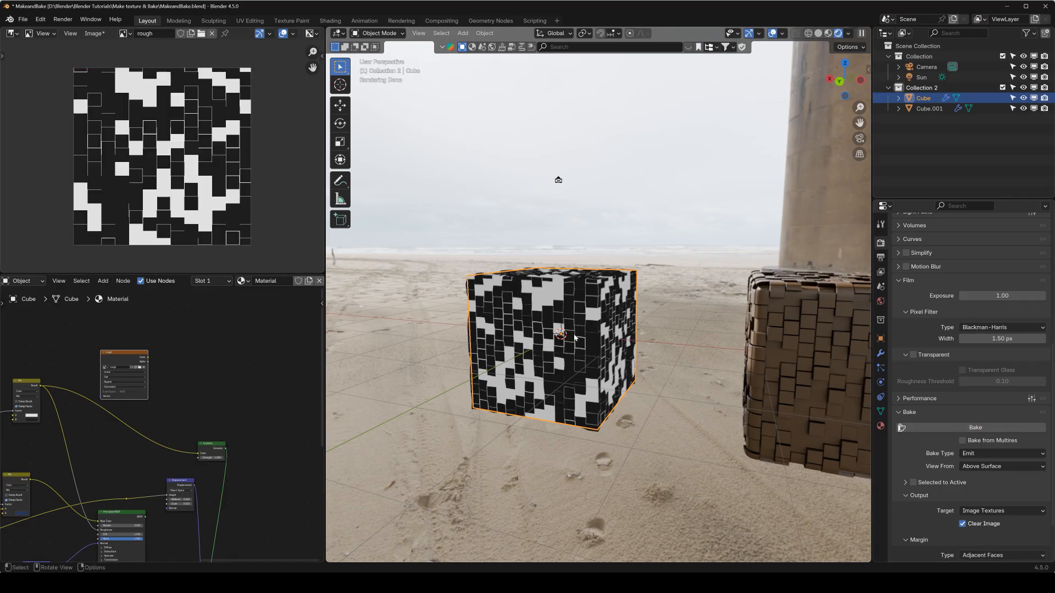
click(94, 34)
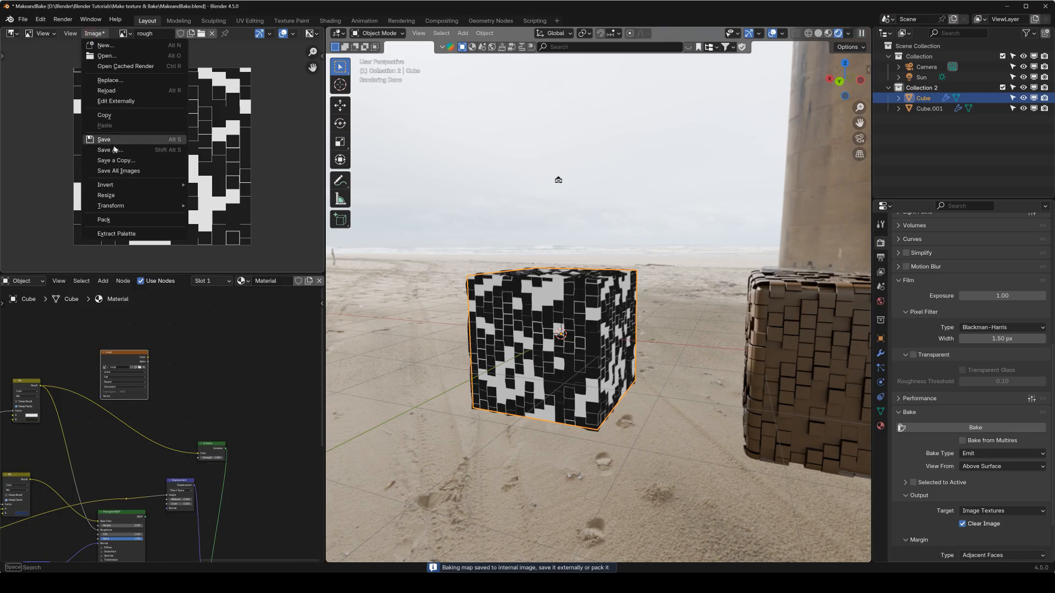
click(110, 151)
click(691, 435)
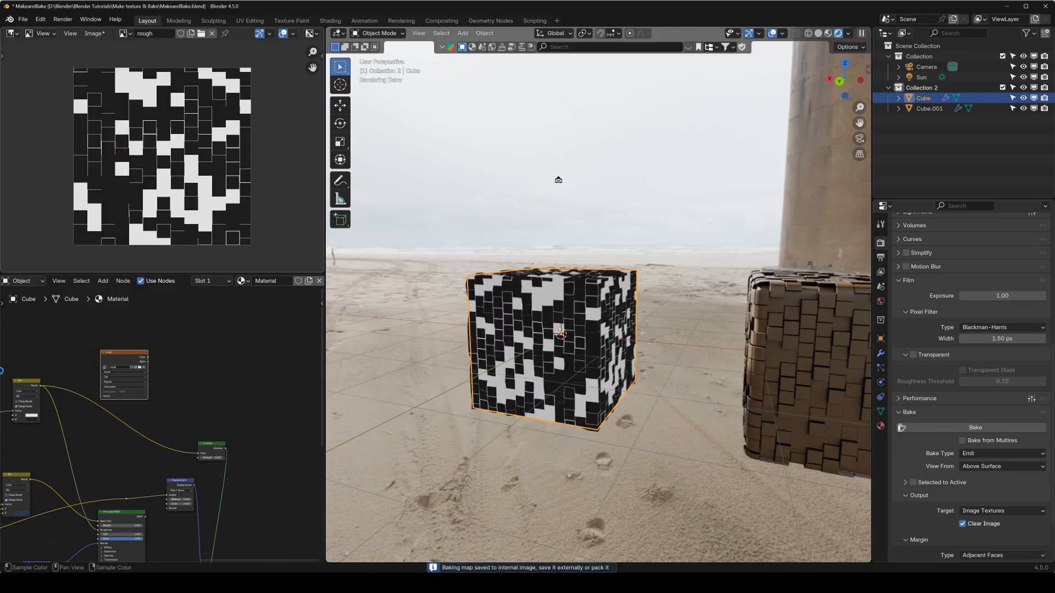
Link the Result of the Mix node feeding the Bump node's Height to the Emission node's Color
middle_drag(185, 437, 248, 380)
scroll(248, 381, down, 2)
middle_drag(151, 502, 161, 447)
scroll(161, 440, up, 4)
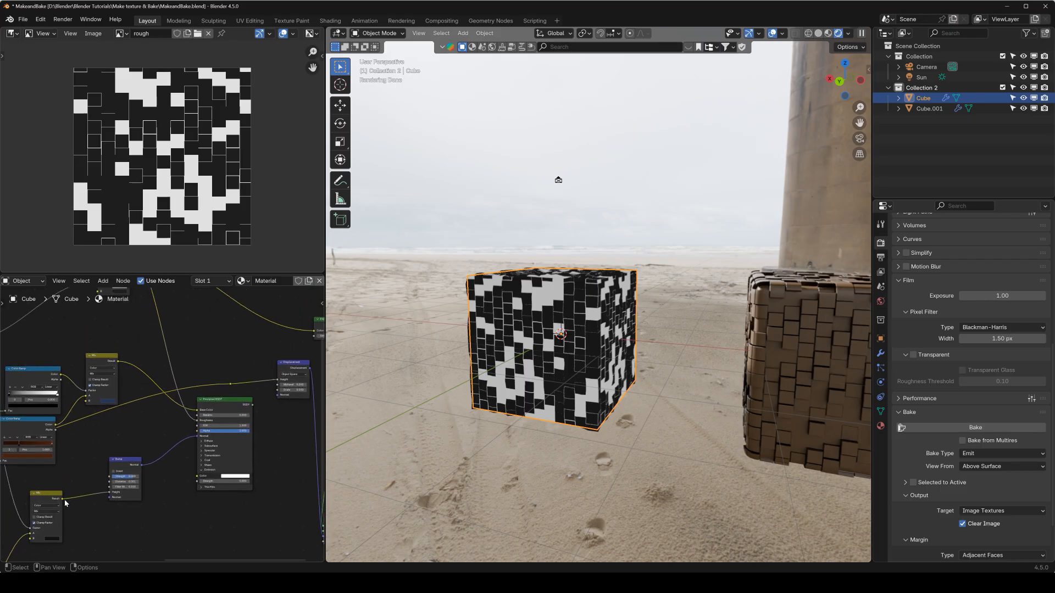
drag(61, 500, 222, 331)
Unlink the rough image from the image editor and create a new blank 4096 × 4096 px image named bump
middle_drag(172, 334, 173, 437)
middle_drag(141, 369, 168, 382)
click(168, 332)
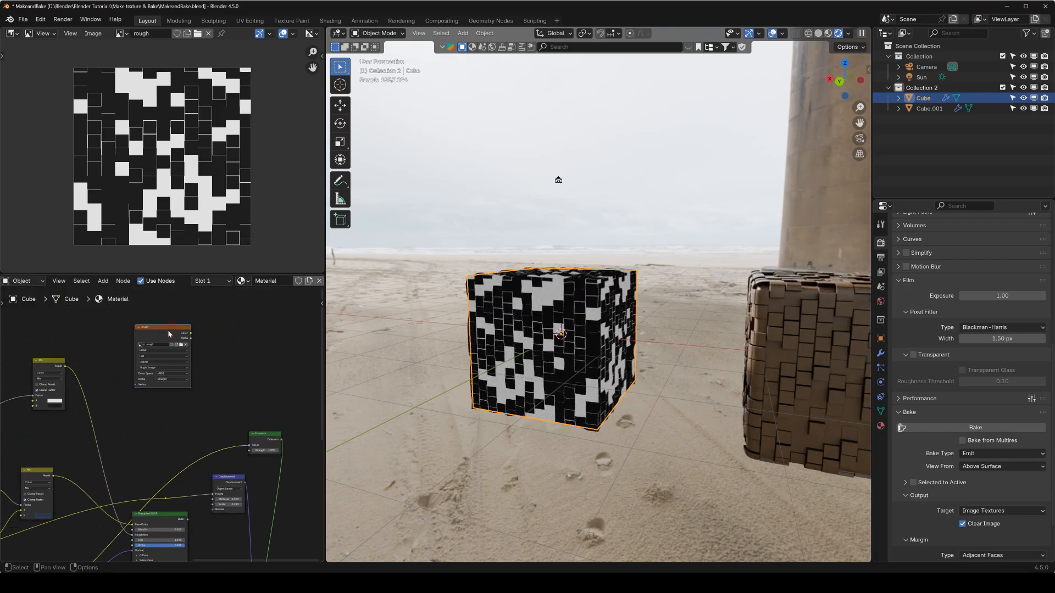
click(208, 33)
click(149, 33)
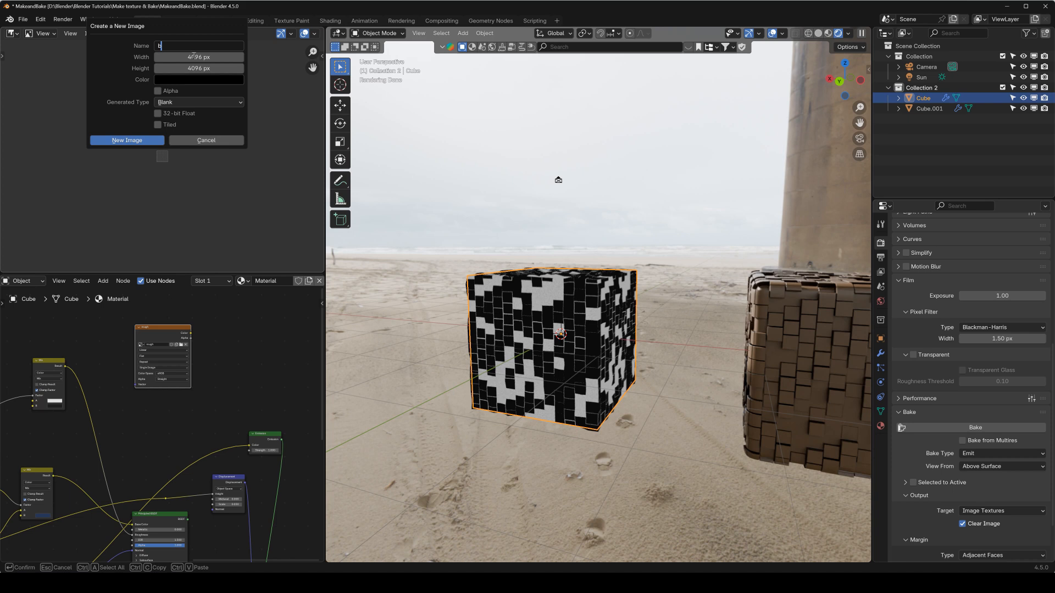
key(Return)
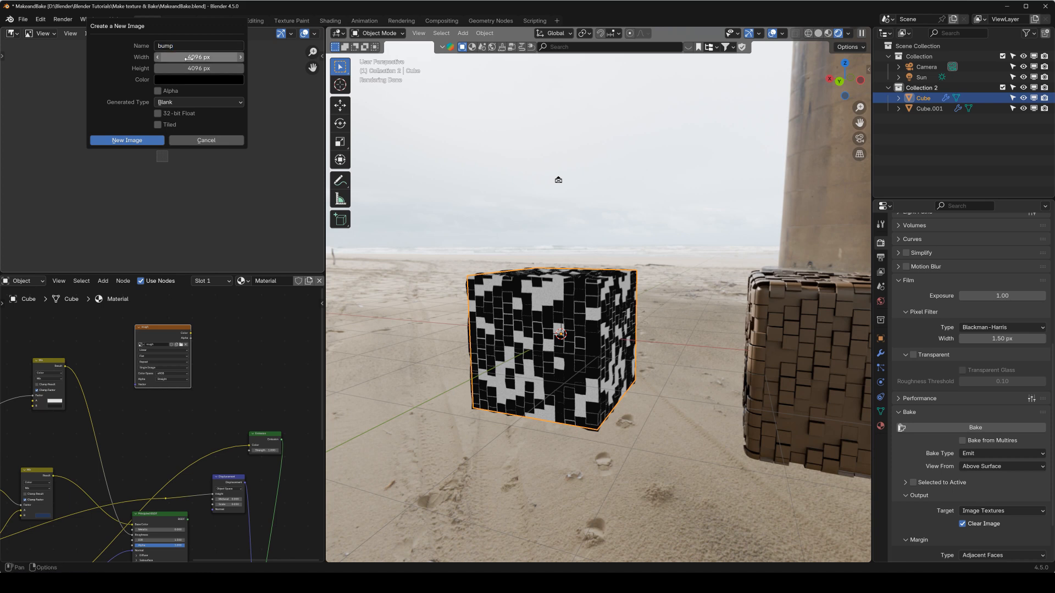
click(137, 140)
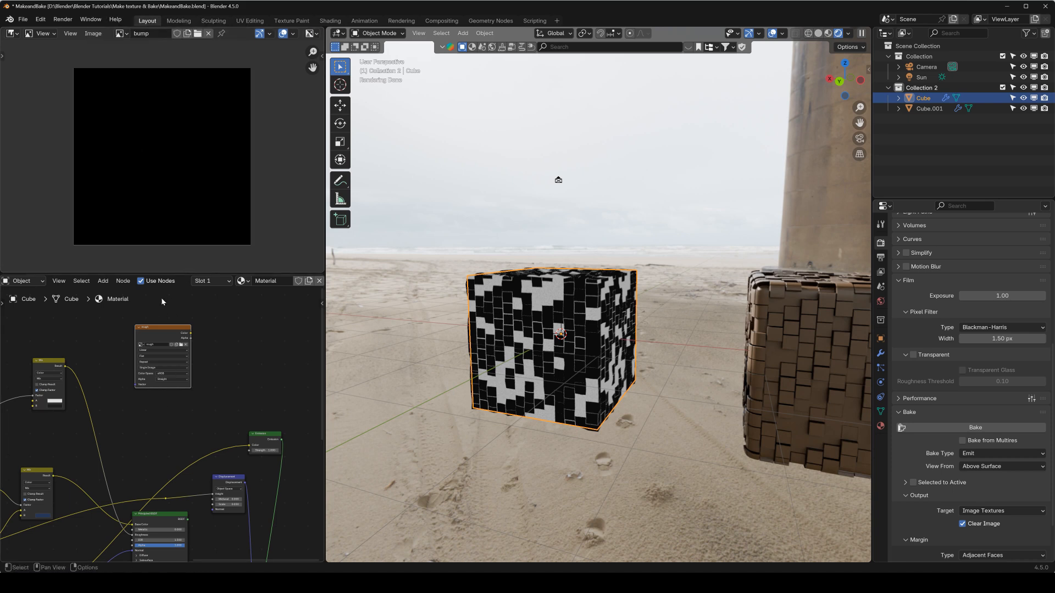
Assign the bump image to the original Cube's Image Texture node in place of rough
scroll(153, 402, down, 2)
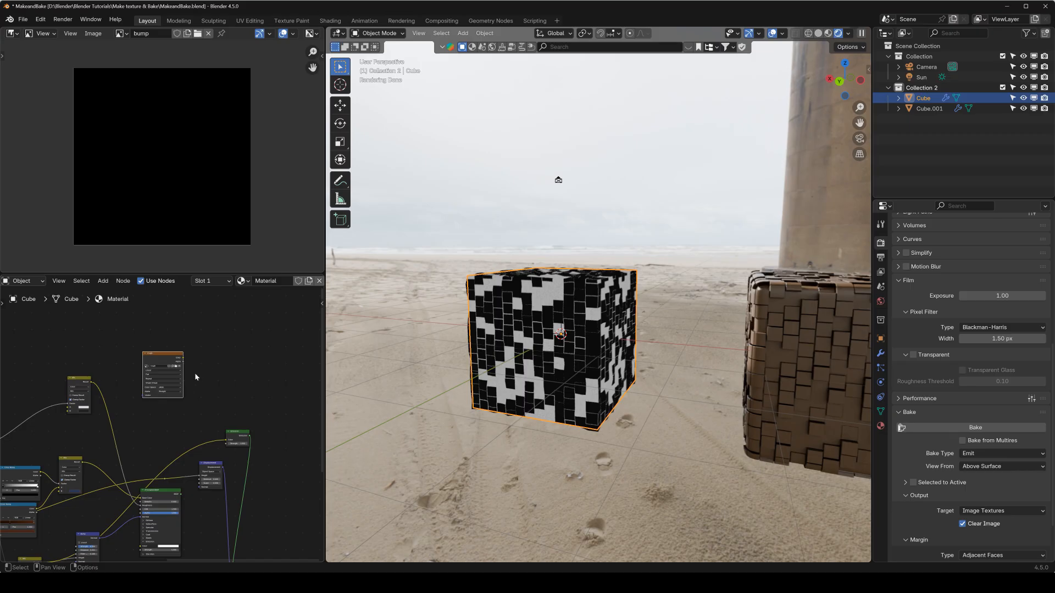
scroll(165, 368, up, 4)
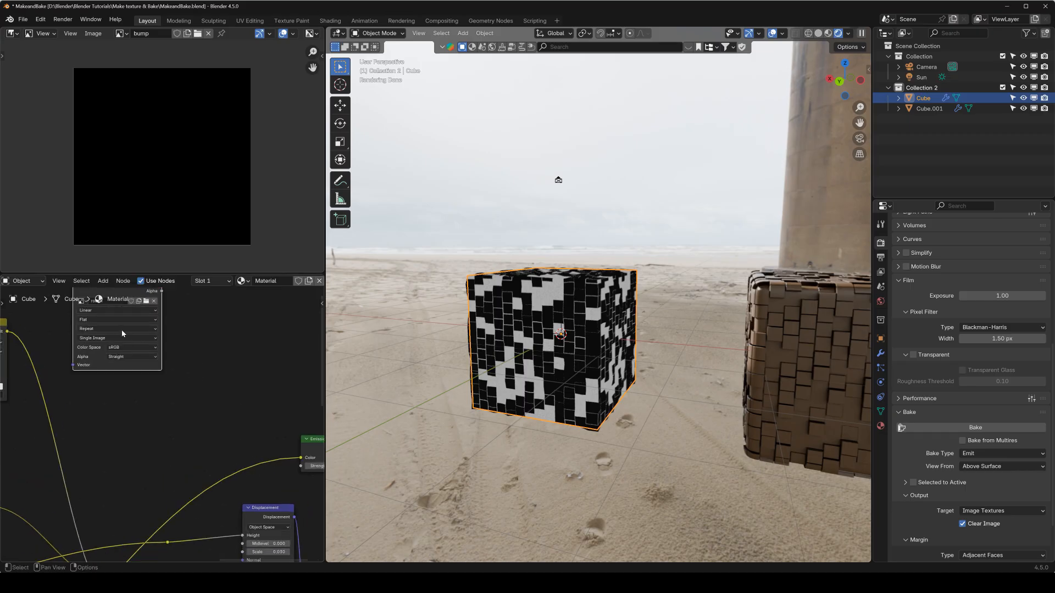
click(123, 367)
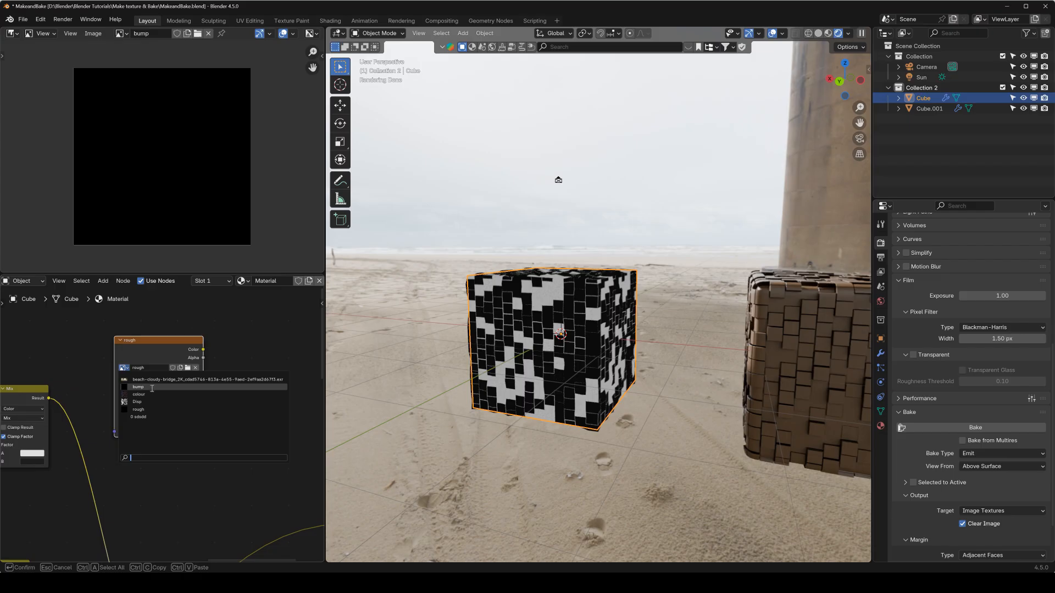
click(148, 387)
Bake the Cube's emission to the bump image and save it as bump.png
scroll(181, 454, down, 4)
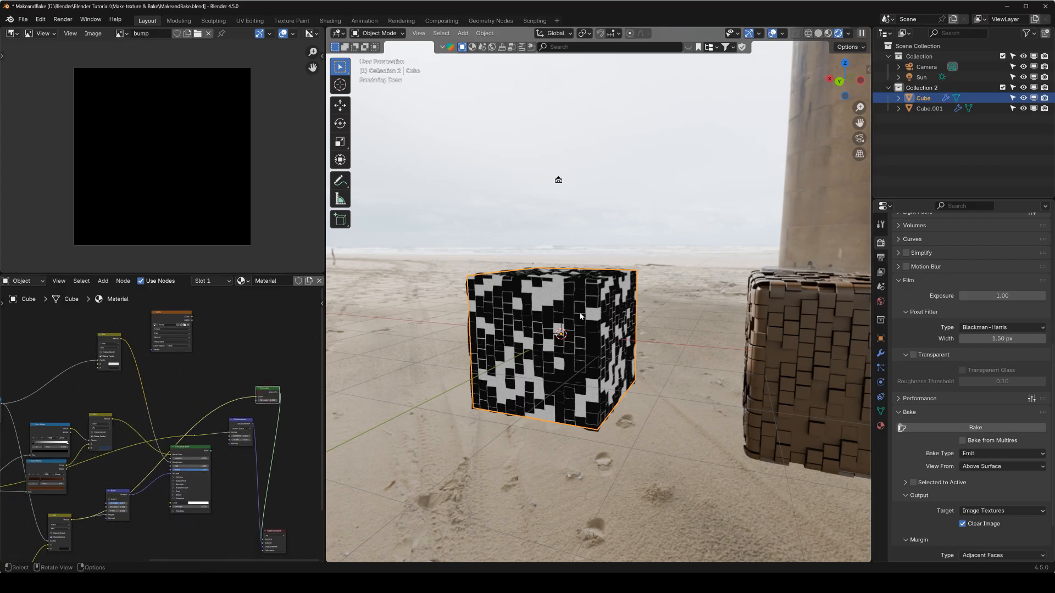
scroll(580, 317, up, 5)
scroll(580, 316, down, 7)
scroll(581, 316, up, 3)
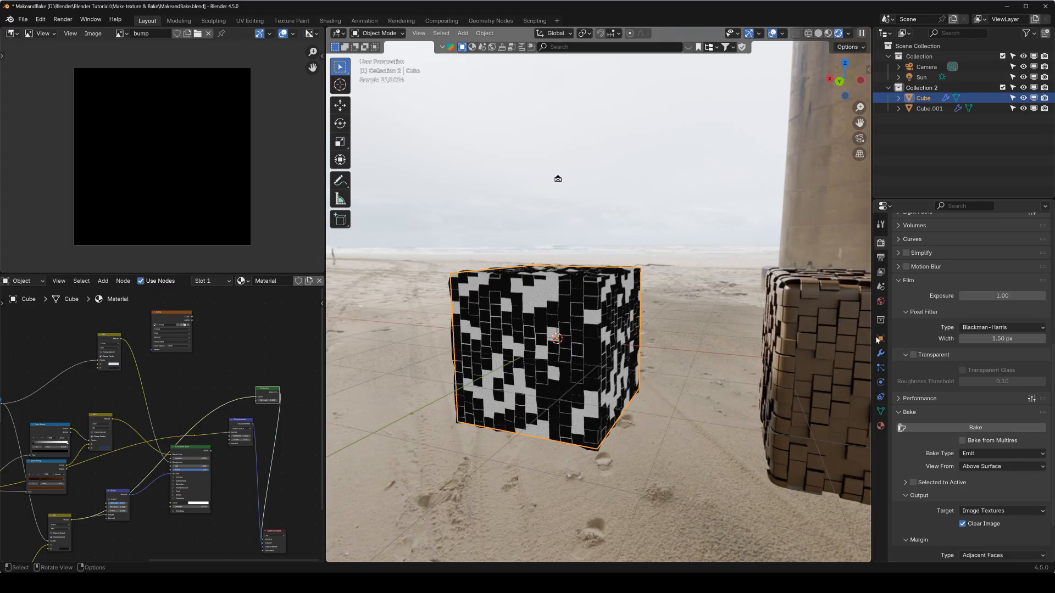
click(984, 428)
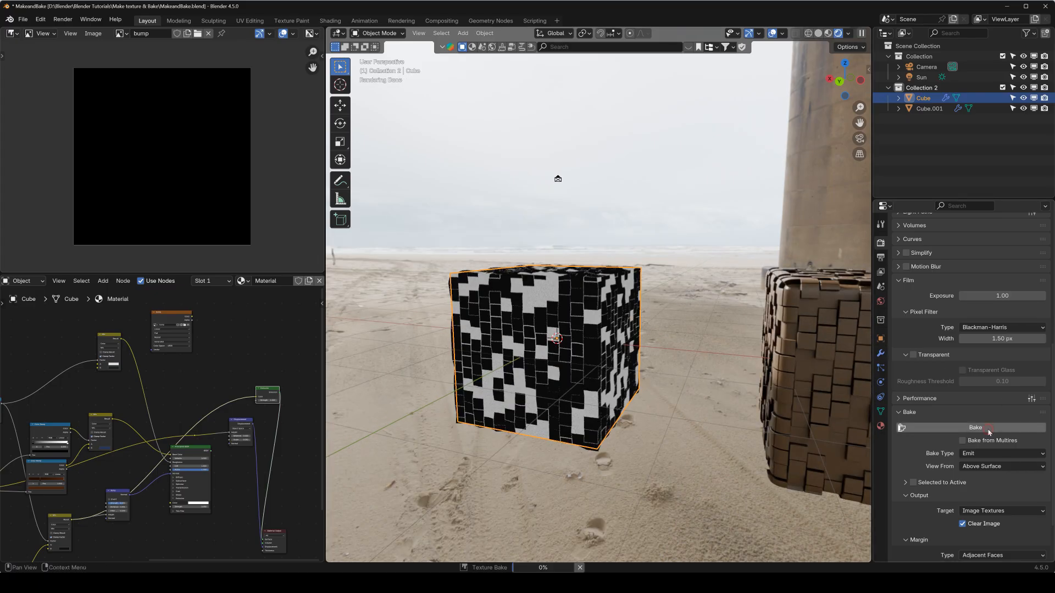
click(101, 33)
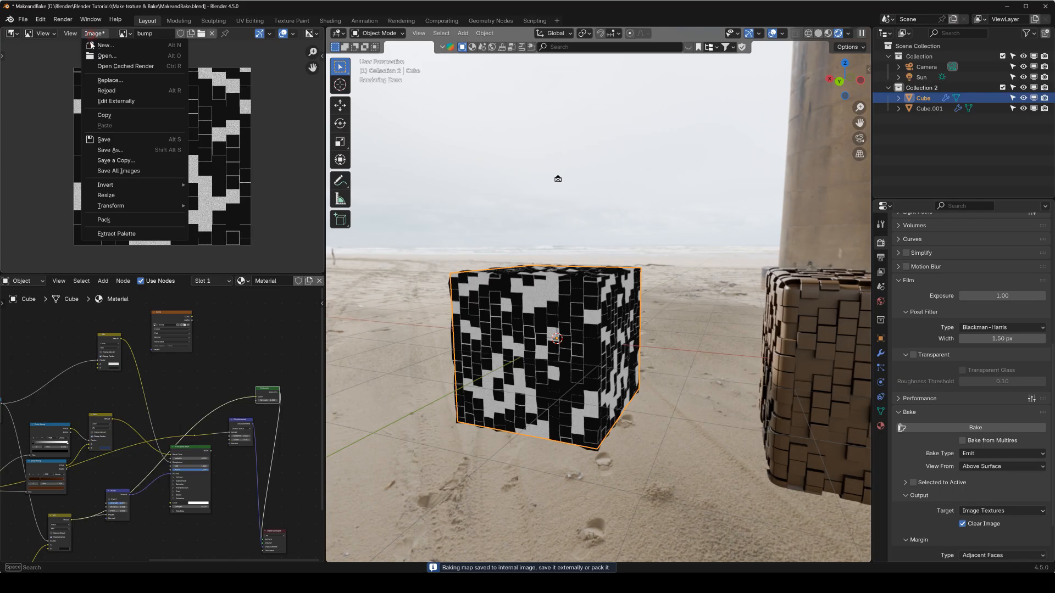
click(137, 142)
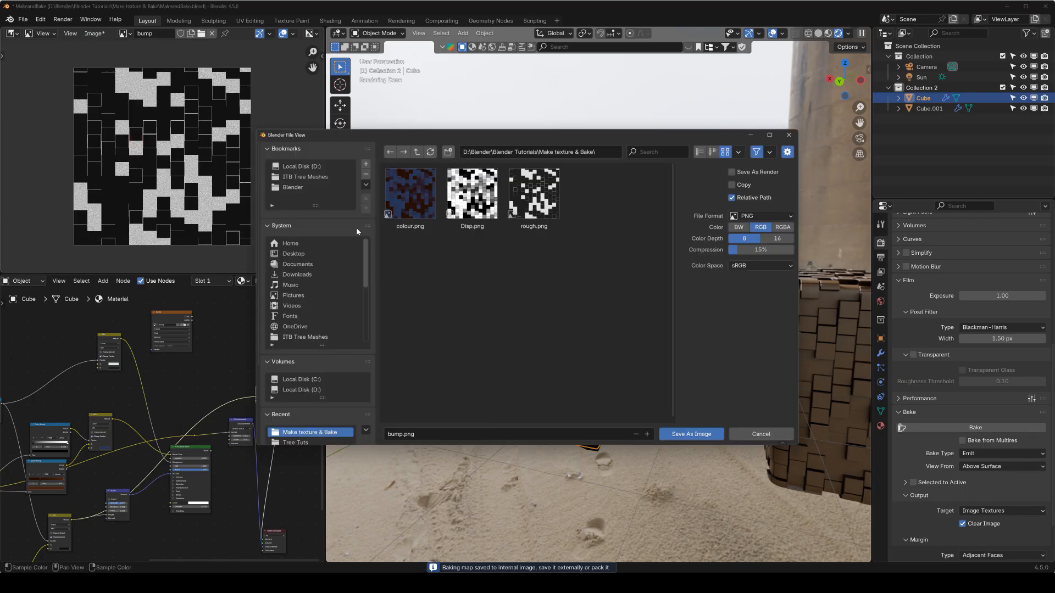
click(703, 434)
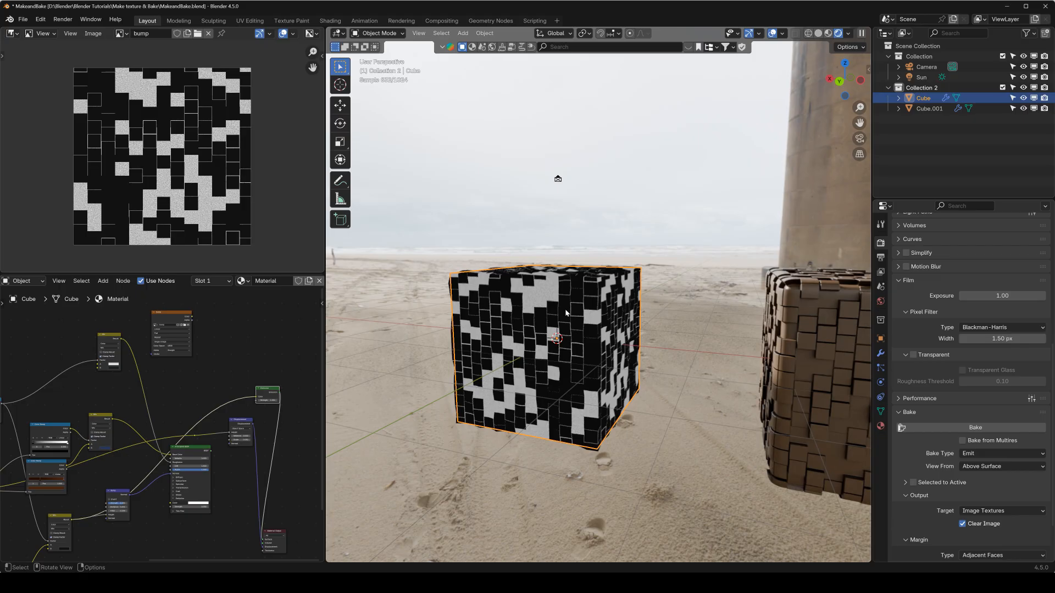
Hide the original Cube and turn off the viewport display of Cube.001's Subdivision modifier
key(h)
shift+middle_drag(690, 314, 462, 253)
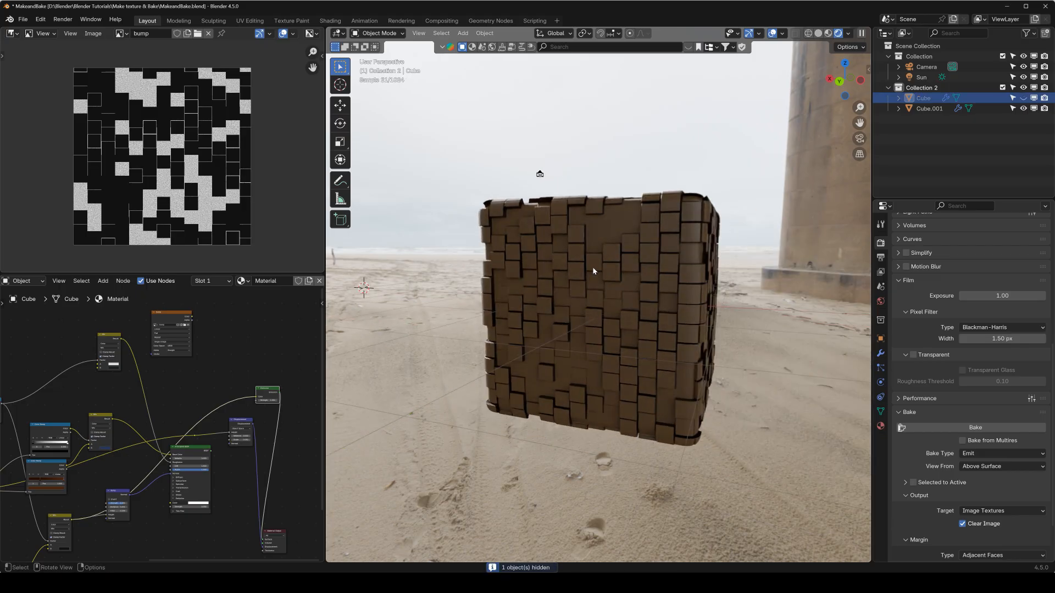
click(592, 271)
click(880, 353)
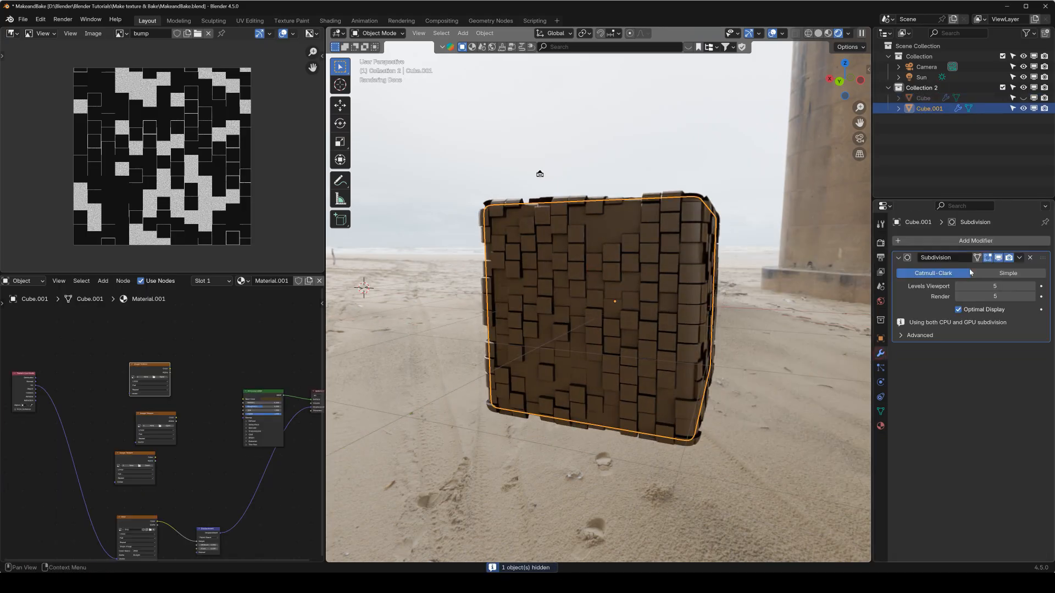
click(998, 258)
middle_drag(662, 278, 664, 272)
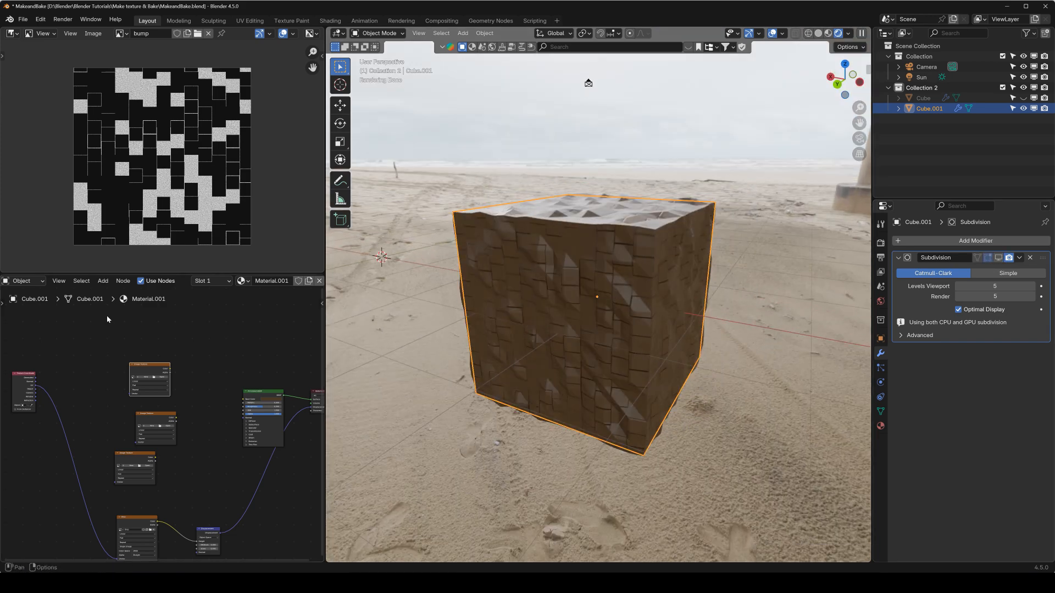
Link the Texture Coordinate node's UV output to the Vector inputs of the three empty Image Texture nodes and join the links with a reroute
scroll(159, 427, up, 3)
scroll(141, 365, up, 4)
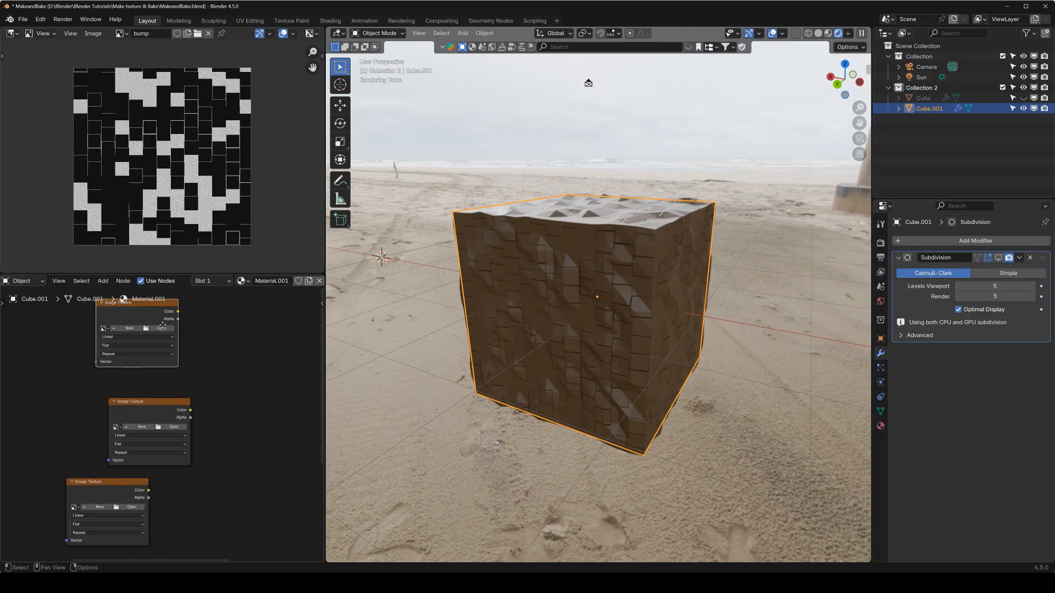
middle_drag(141, 364, 223, 400)
scroll(87, 423, down, 6)
middle_drag(82, 438, 138, 403)
drag(112, 367, 137, 366)
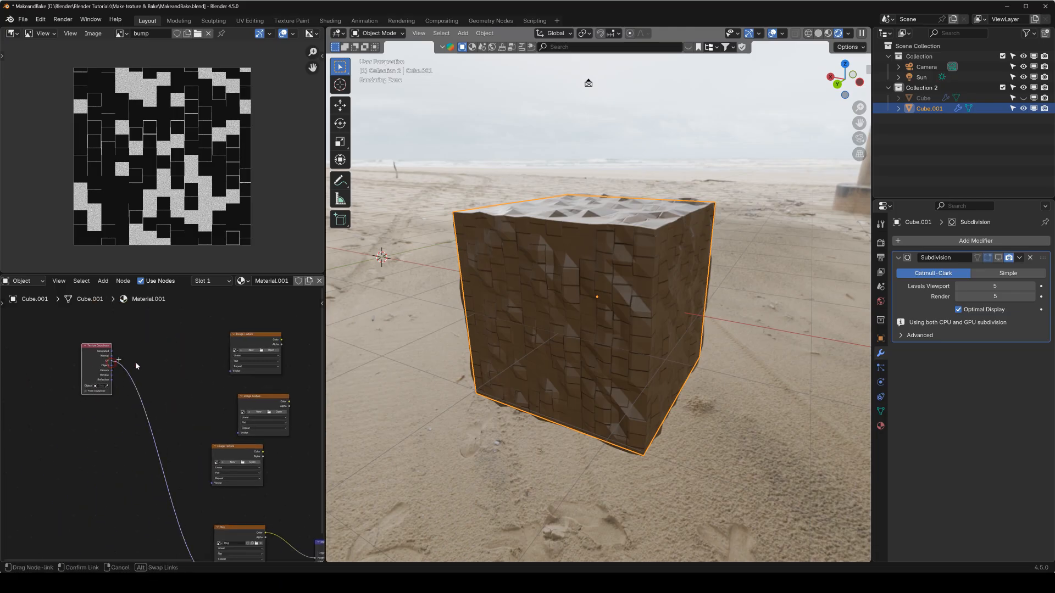
drag(228, 372, 230, 372)
drag(111, 363, 238, 433)
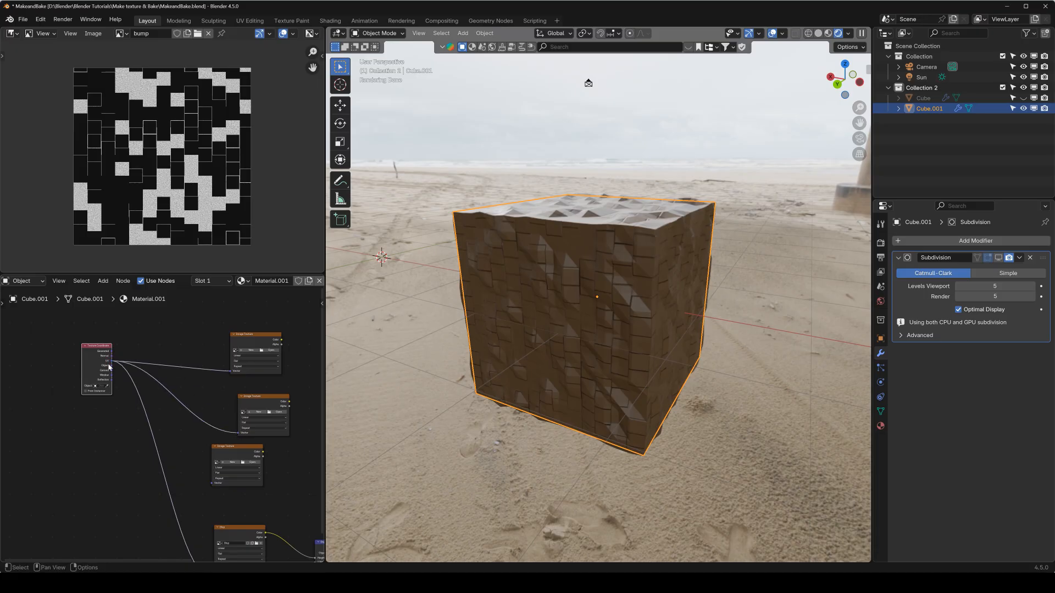
drag(112, 365, 213, 477)
shift+right_drag(107, 436, 108, 436)
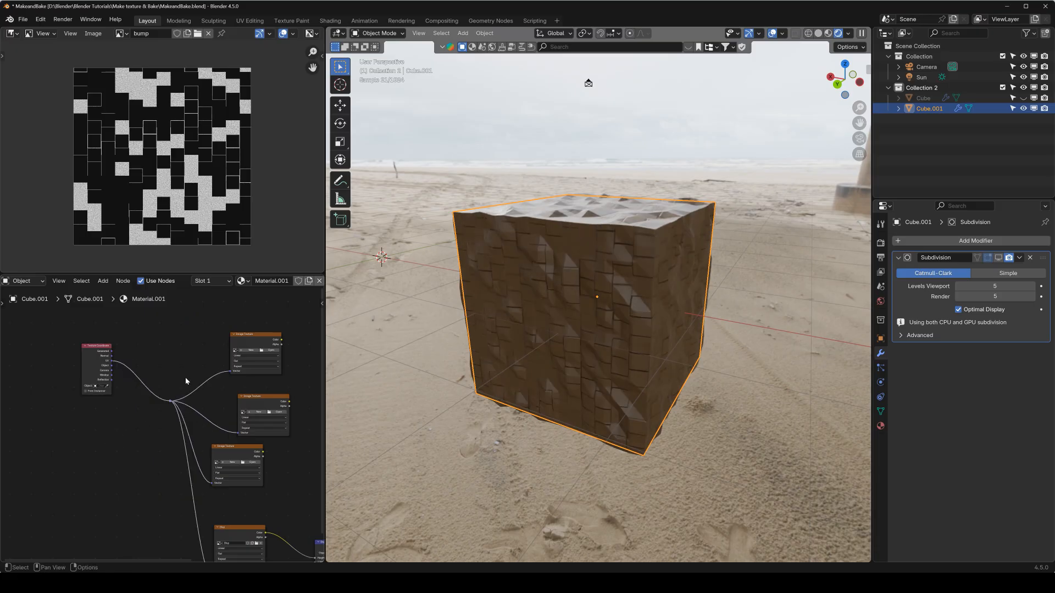
Open colour.png in the uppermost empty Image Texture node and rough.png in the one below it
middle_drag(312, 389, 143, 396)
scroll(212, 417, down, 1)
scroll(209, 412, up, 3)
click(109, 359)
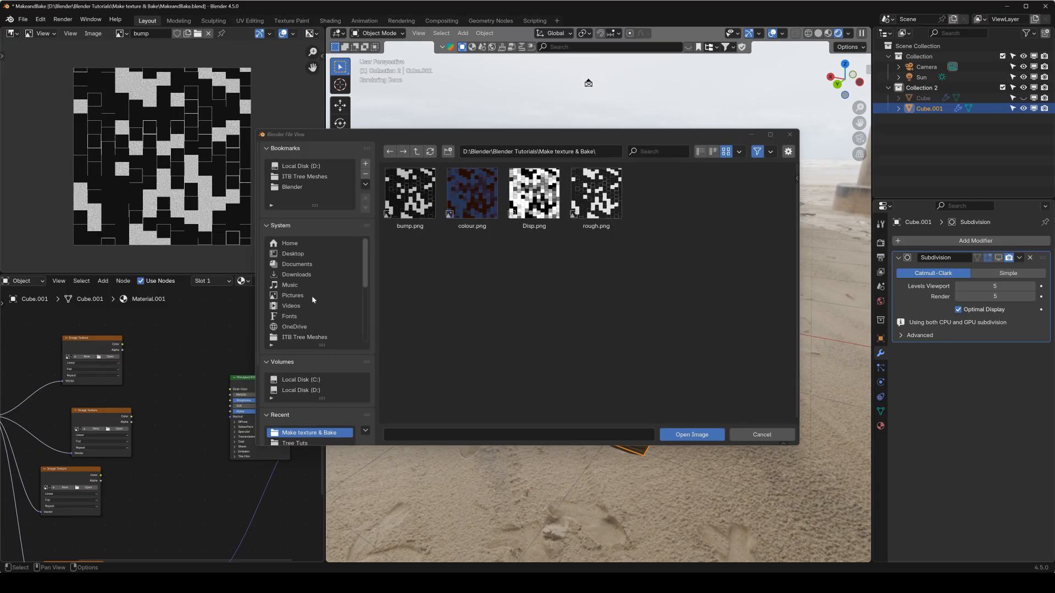
double_click(471, 189)
middle_drag(154, 370, 208, 311)
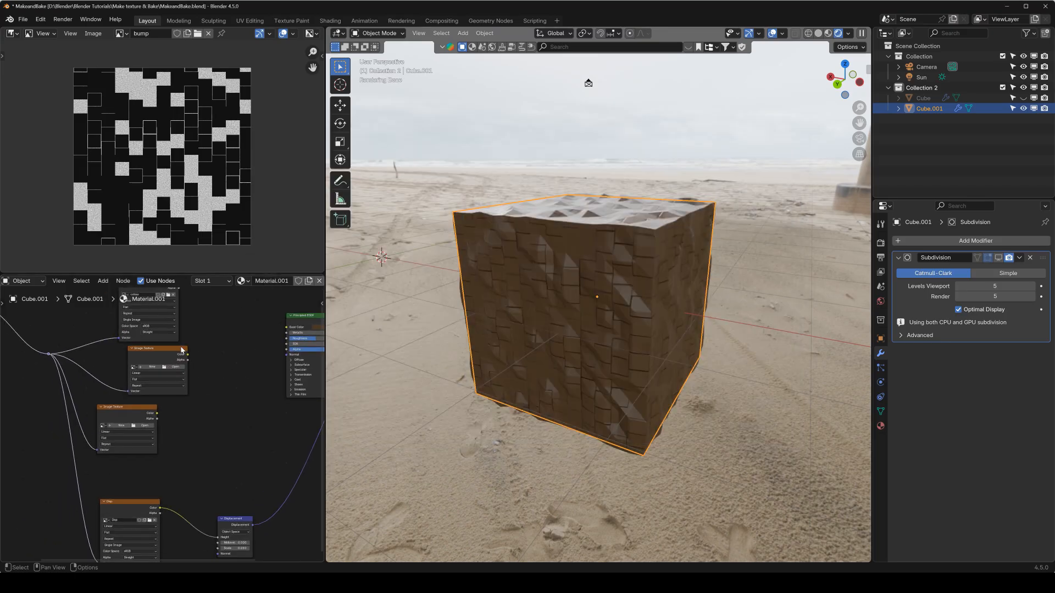
click(177, 368)
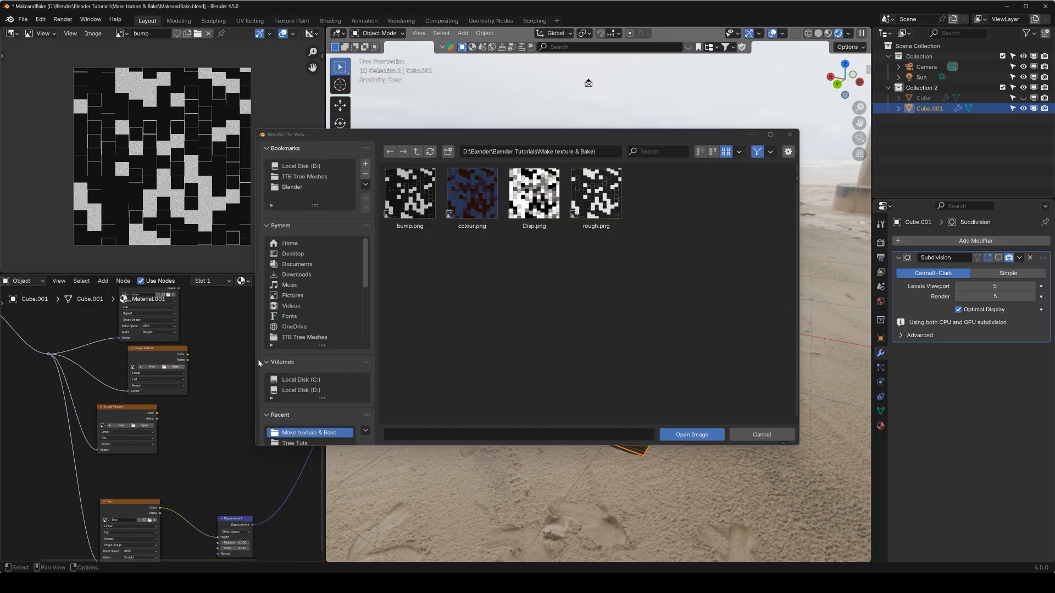
double_click(596, 197)
Shift the last empty Image Texture node away from its neighbour and open bump.png in it
middle_drag(209, 412, 257, 345)
drag(167, 361, 190, 392)
click(216, 392)
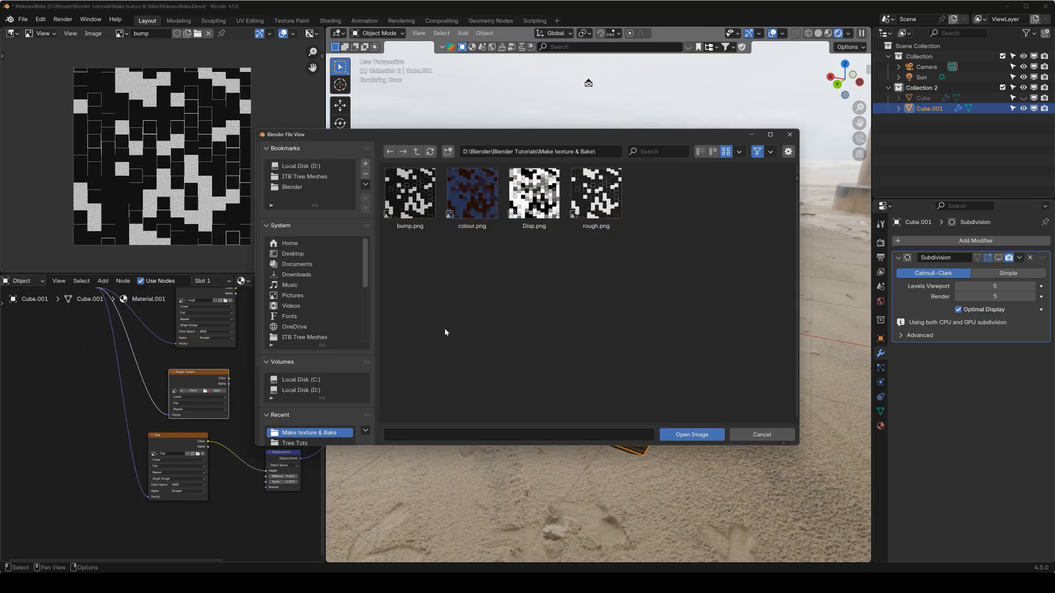
double_click(410, 193)
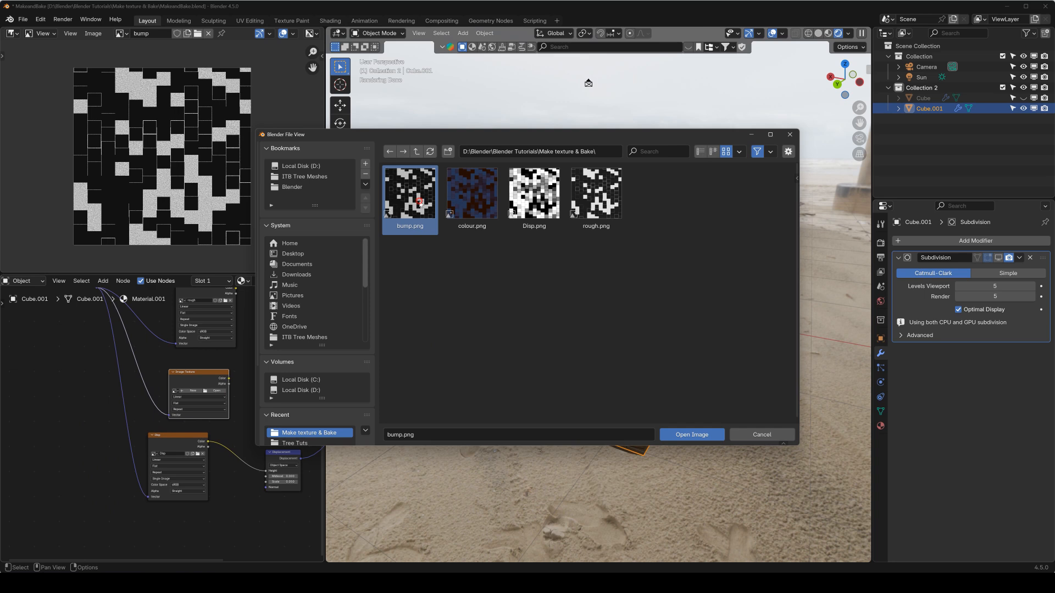
Link the colour image's Color output to the Principled BSDF's Base Color and the rough image's Color to Roughness
middle_drag(214, 316, 168, 392)
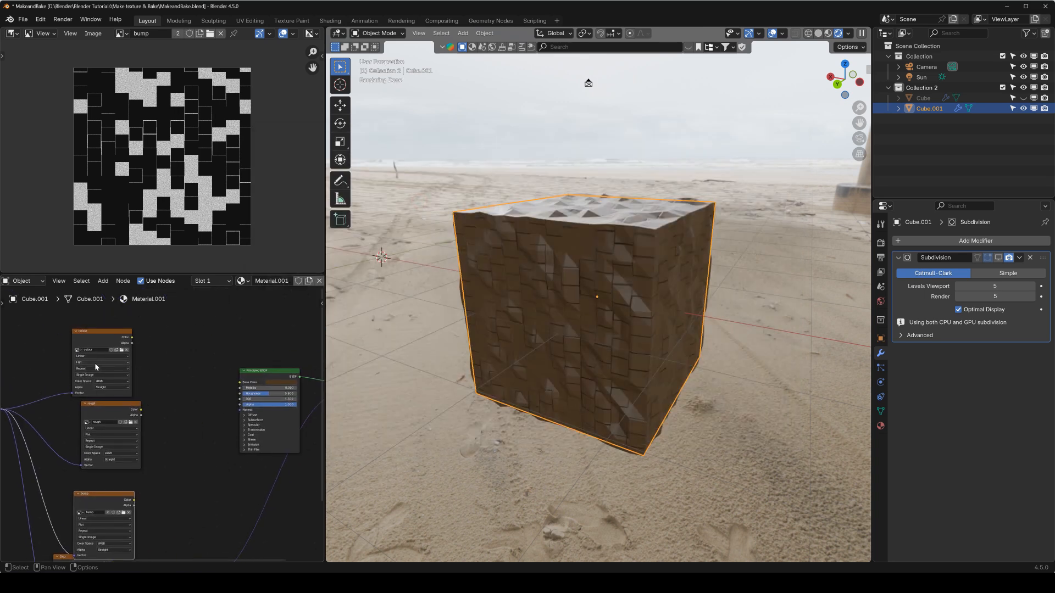
drag(136, 341, 146, 343)
drag(238, 383, 240, 382)
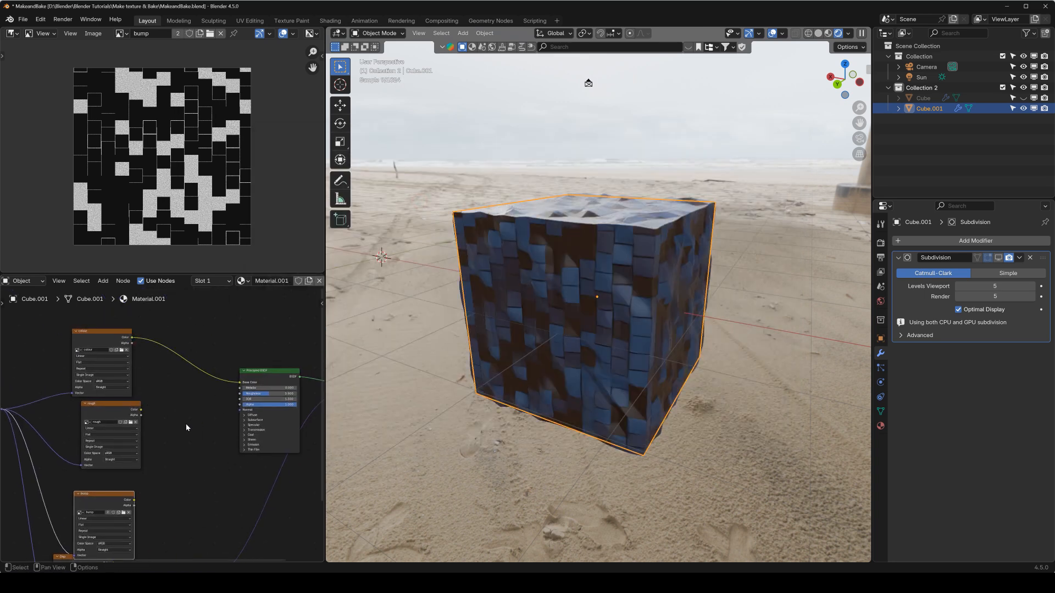
middle_drag(163, 442, 167, 396)
scroll(168, 394, up, 3)
drag(140, 348, 264, 326)
middle_drag(140, 458, 120, 431)
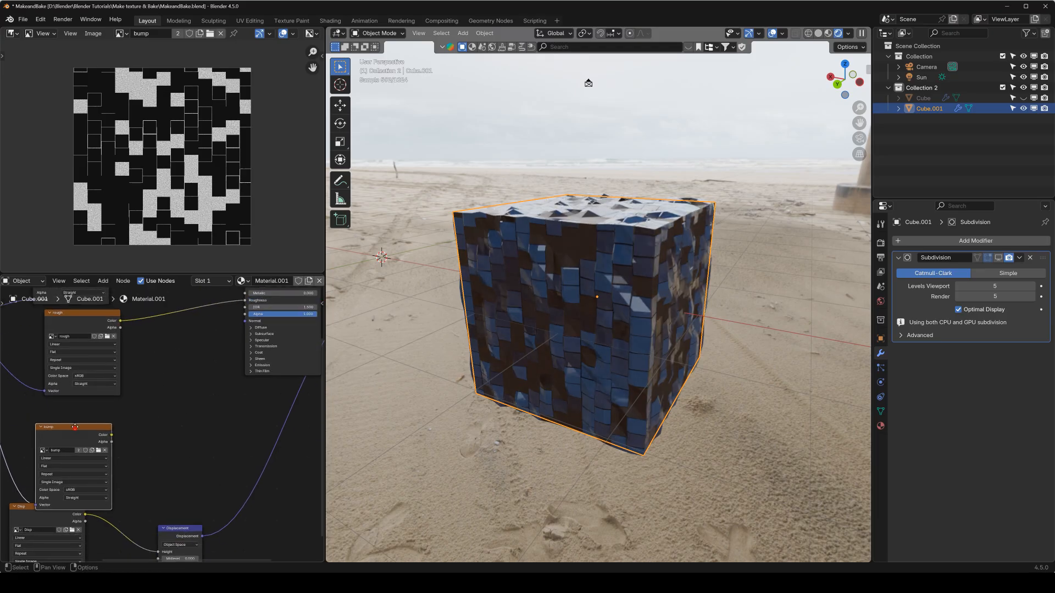
Add a Bump node, feed the bump image's Color into its Height and link its Normal to the Principled BSDF's Normal
drag(76, 426, 75, 407)
key(shift+a)
mouse_move(159, 415)
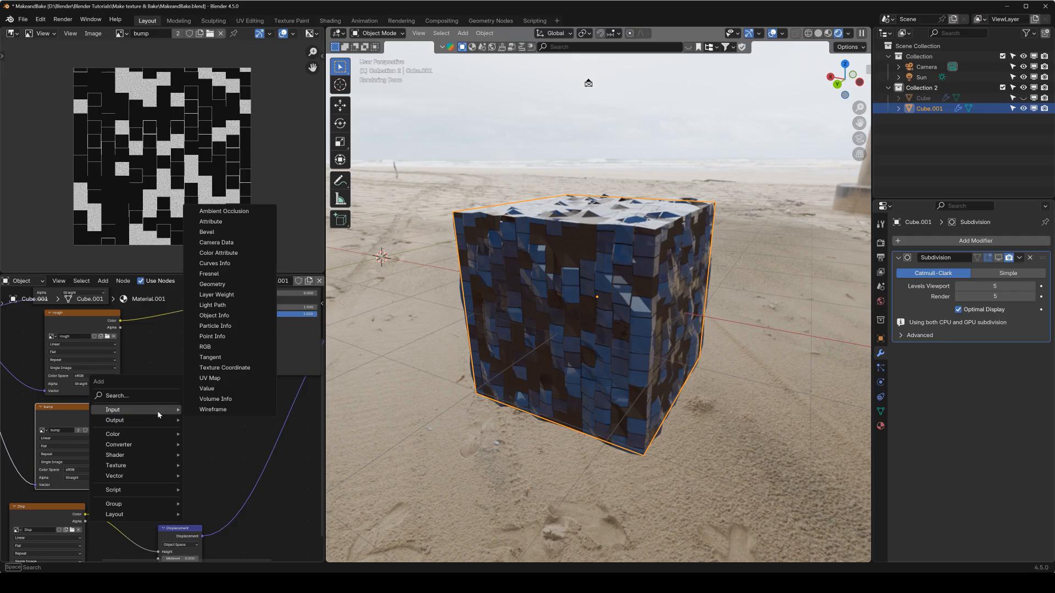
mouse_move(144, 473)
click(207, 394)
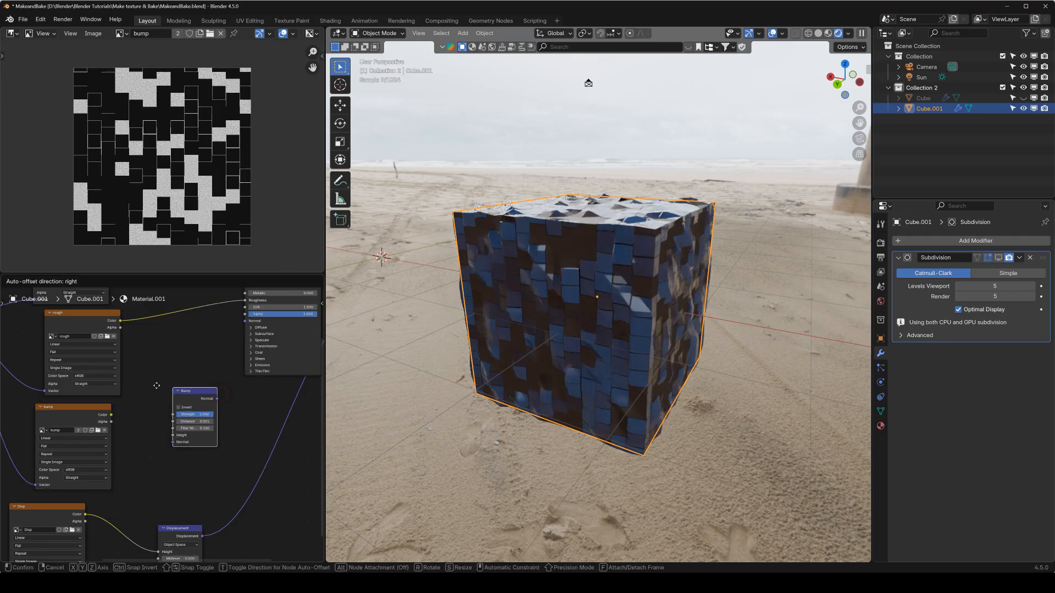
click(122, 383)
drag(112, 415, 138, 432)
drag(182, 395, 211, 381)
drag(253, 328, 245, 321)
ctrl+middle_drag(258, 365, 159, 429)
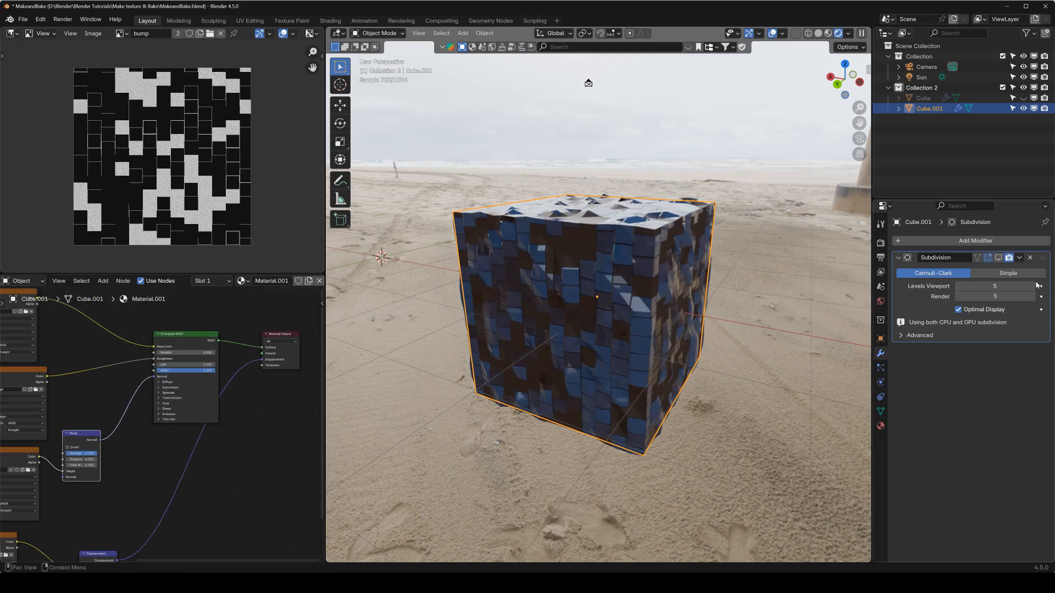
Turn on the viewport display of Cube.001's Subdivision modifier and inspect the displaced tiles from the side
click(998, 258)
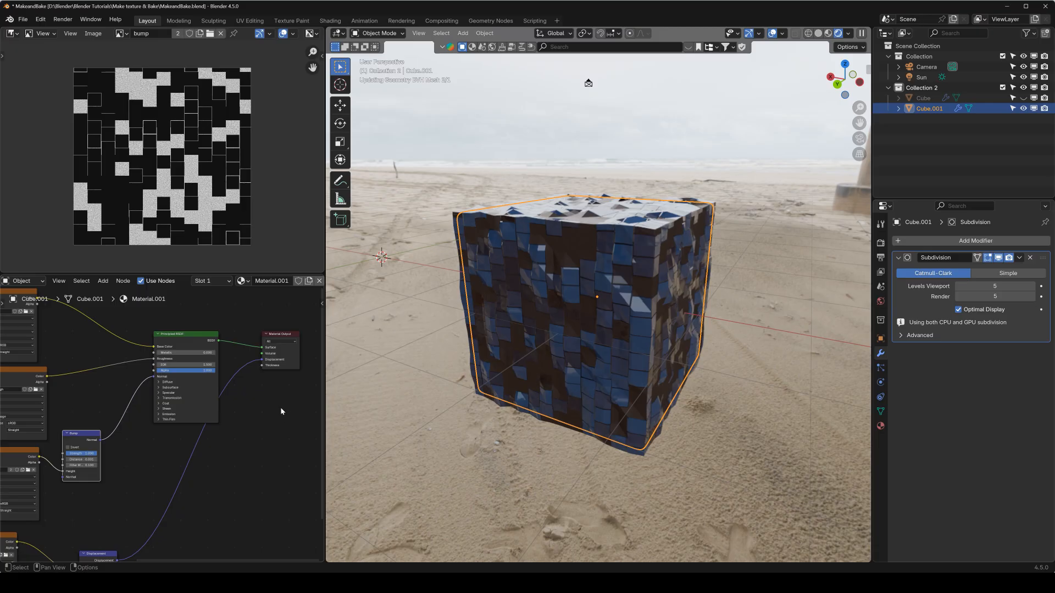
middle_drag(527, 312, 659, 338)
scroll(563, 344, up, 5)
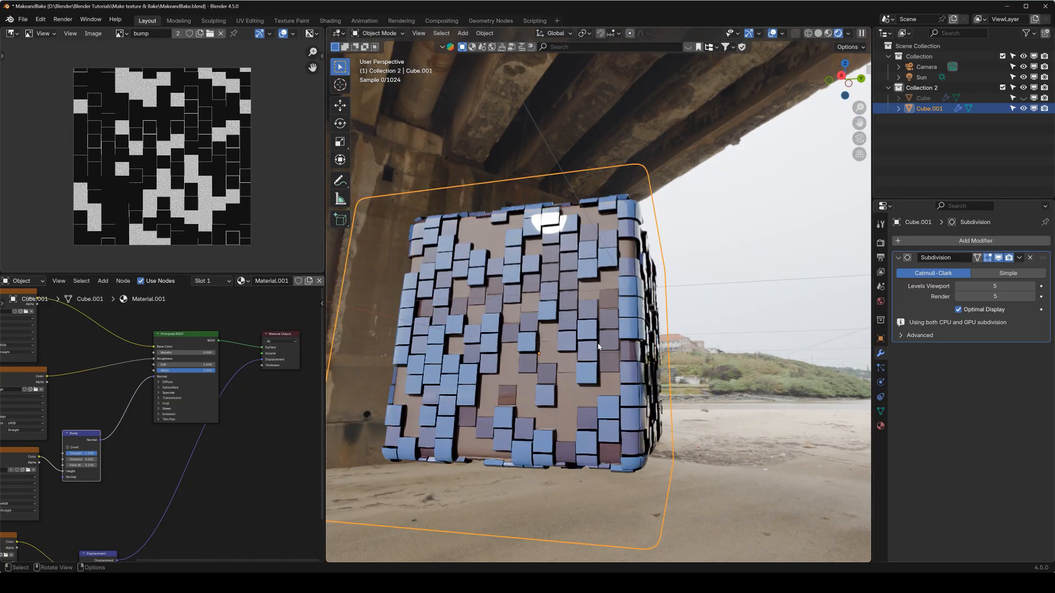
middle_drag(550, 320, 535, 321)
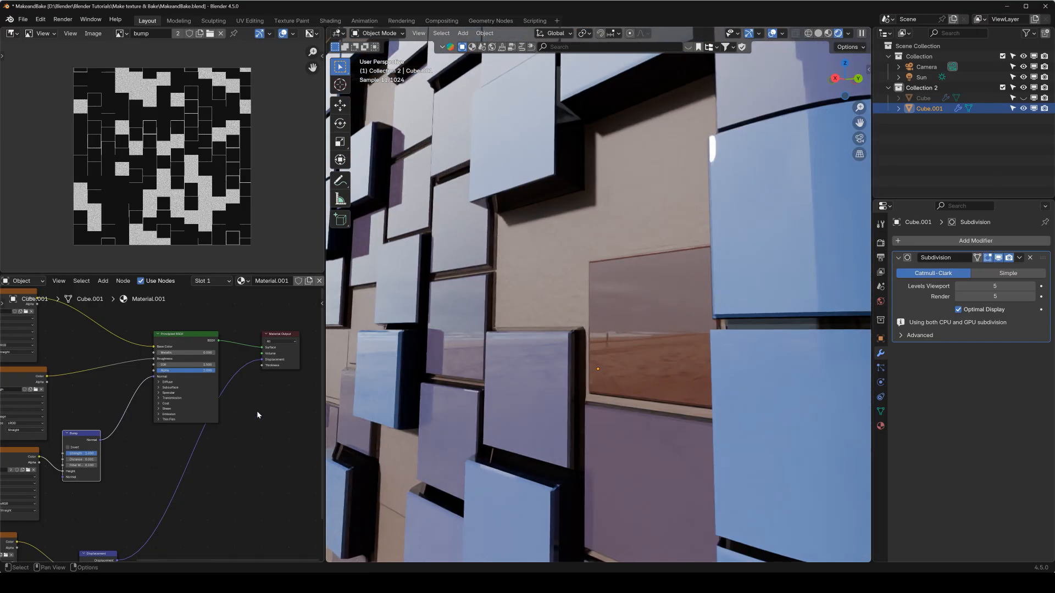
Set the Bump node's Strength to 5 and check the surface detail on the cube
scroll(190, 461, up, 9)
middle_drag(88, 490, 172, 442)
click(185, 426)
text(5)
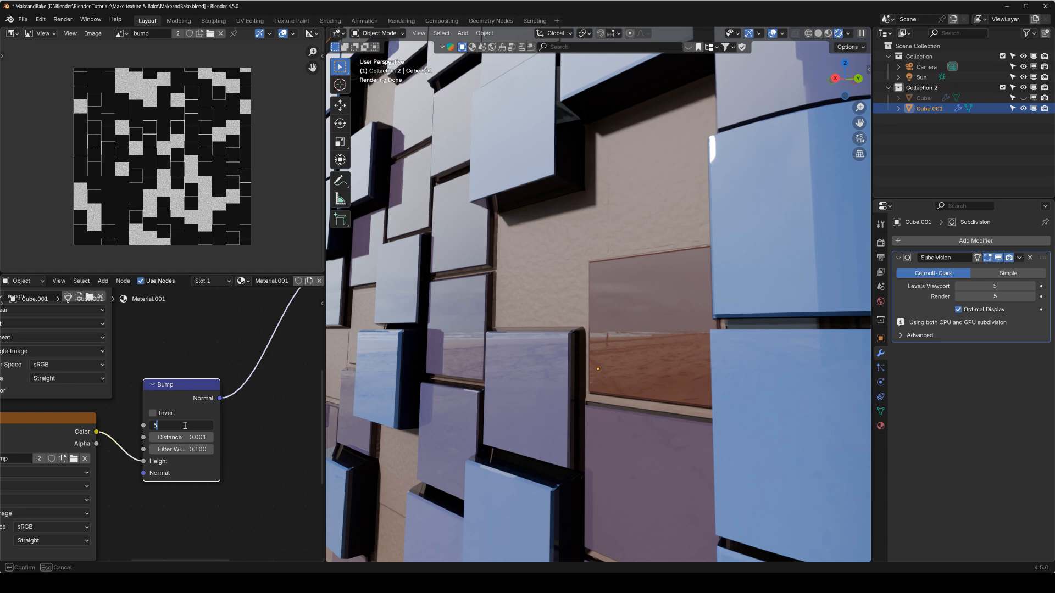
key(Return)
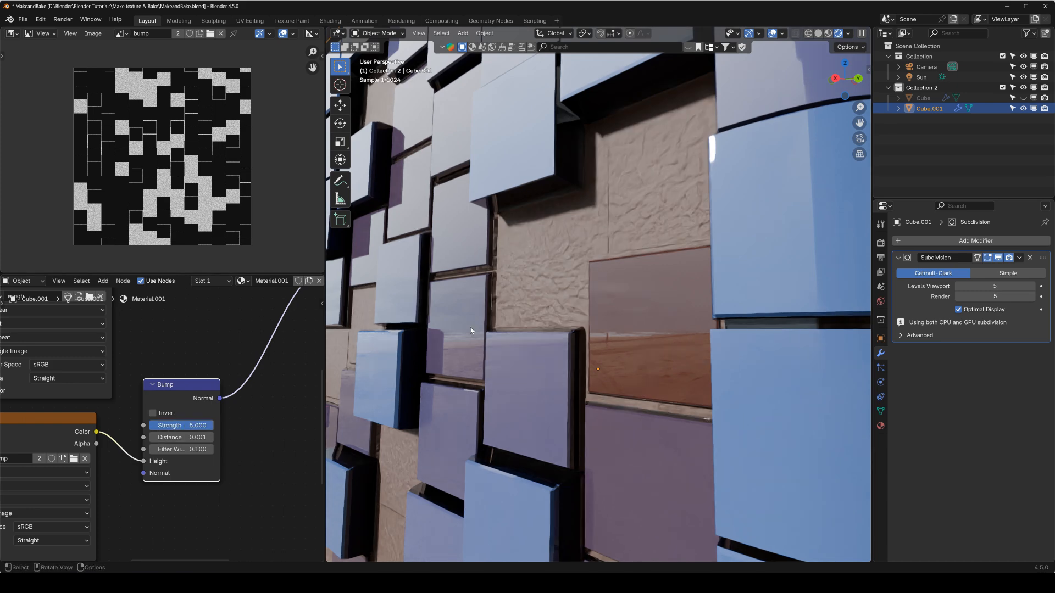
scroll(470, 328, down, 6)
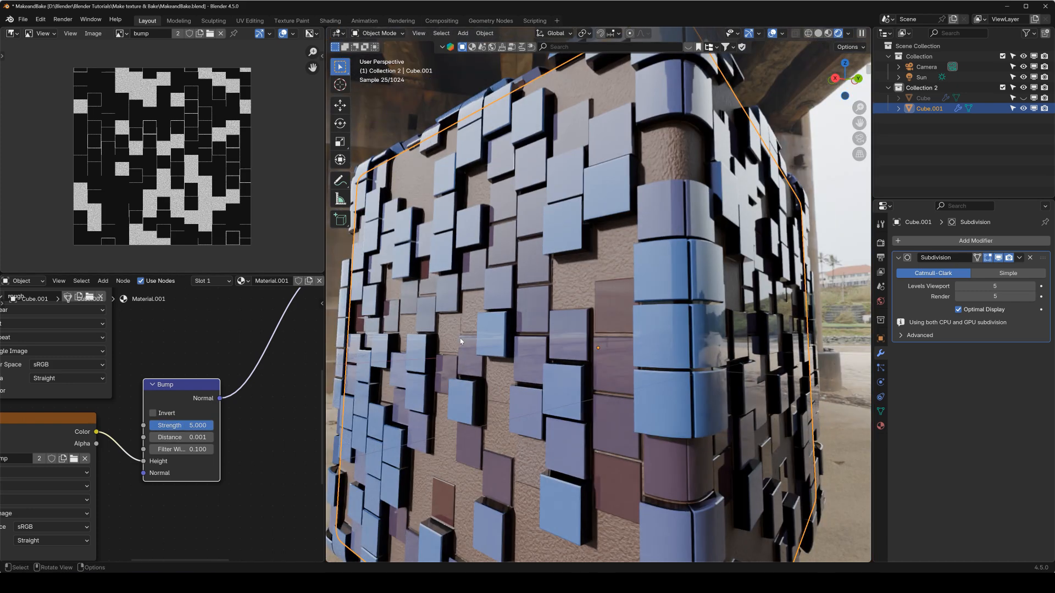
scroll(501, 317, down, 3)
middle_drag(508, 311, 550, 346)
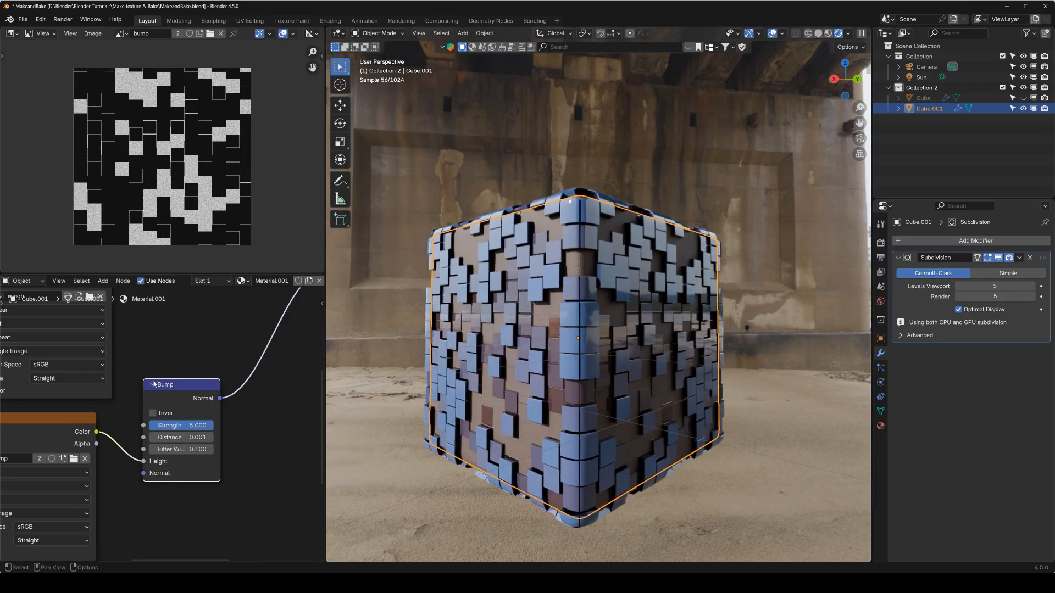
Switch the viewport to solid shading and examine the cube's actual mesh in and out of Edit Mode
scroll(153, 384, down, 5)
middle_drag(152, 361, 70, 386)
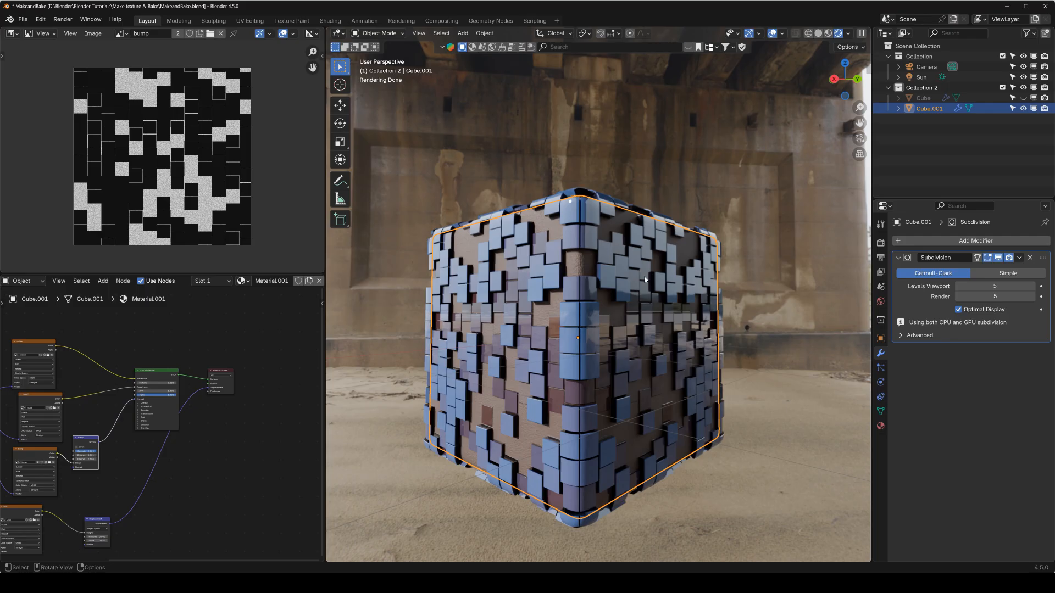
click(818, 34)
key(Tab)
key(Tab)
middle_drag(578, 309, 590, 290)
key(Tab)
key(Tab)
scroll(207, 416, down, 3)
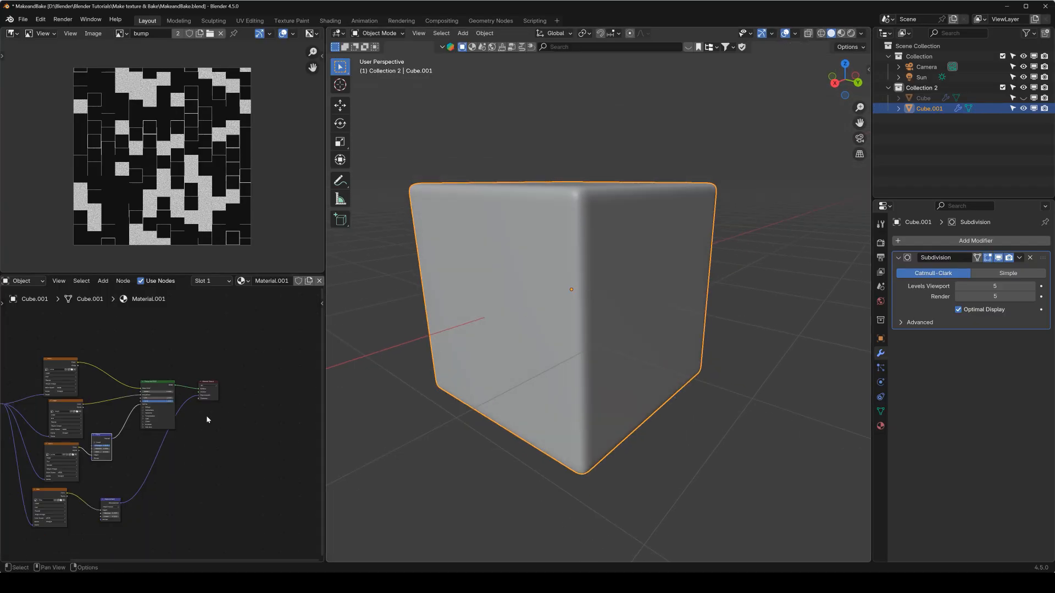
Move the Principled BSDF node up, cut the Displacement node's link to the Material Output and return to rendered shading
click(149, 385)
middle_drag(149, 385, 169, 377)
drag(169, 376, 169, 351)
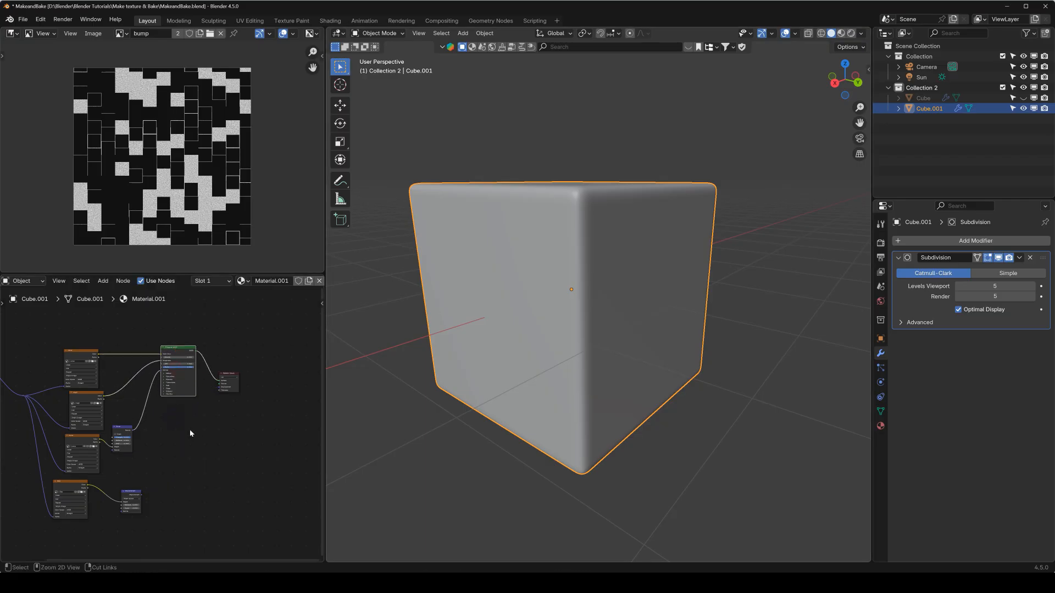
click(851, 33)
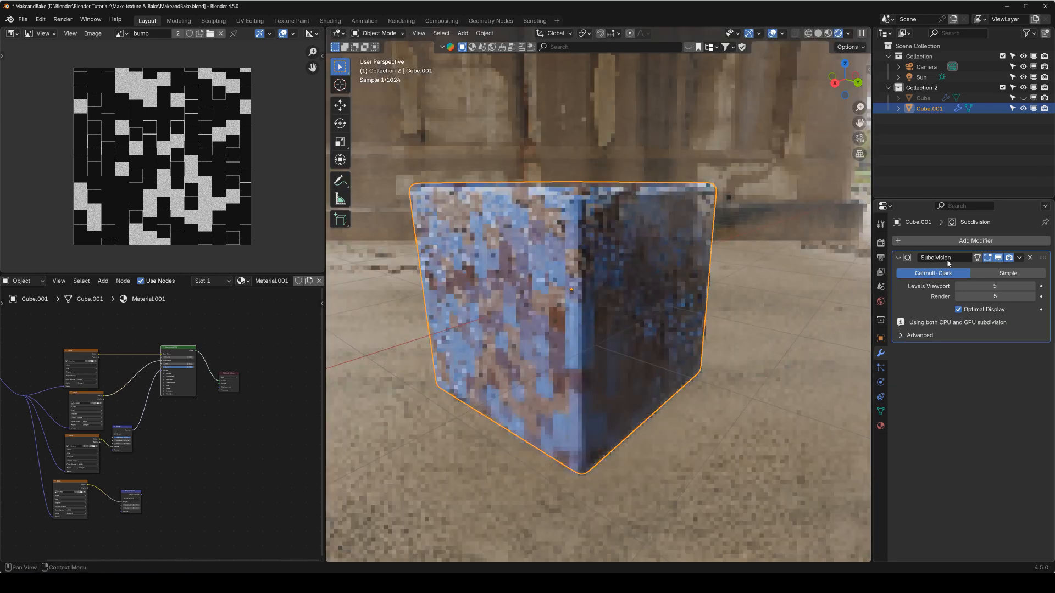
Add a Displace modifier to Cube.001 with Strength 0.1 and Midlevel 0
click(948, 242)
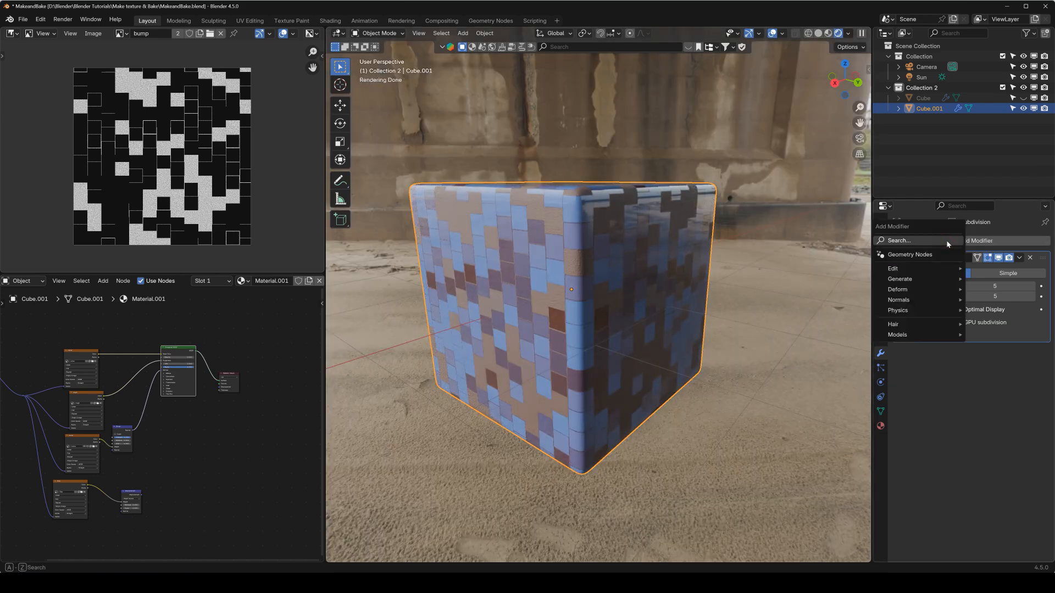
mouse_move(905, 281)
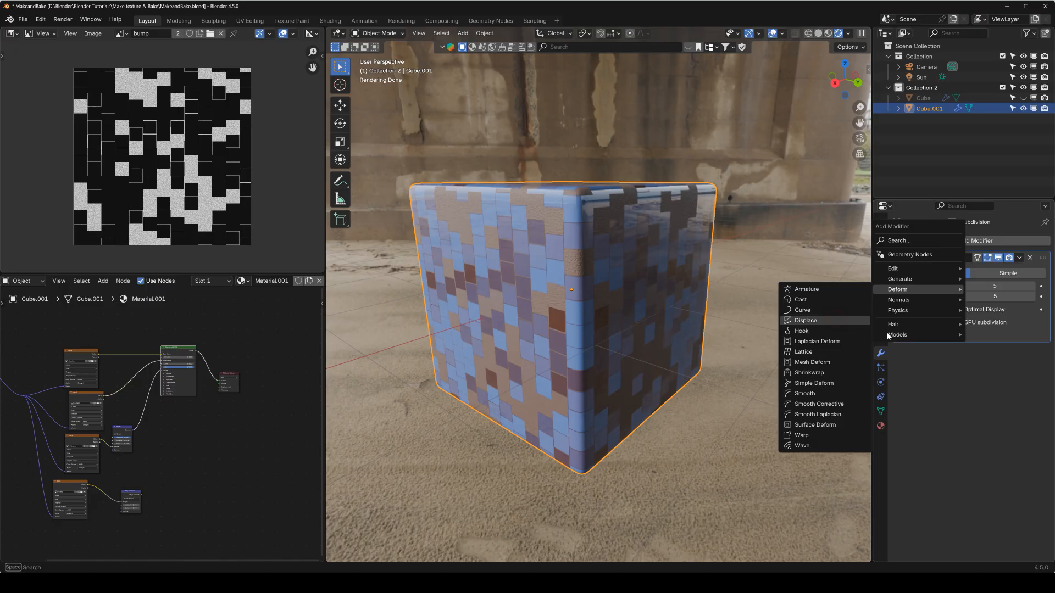
click(805, 320)
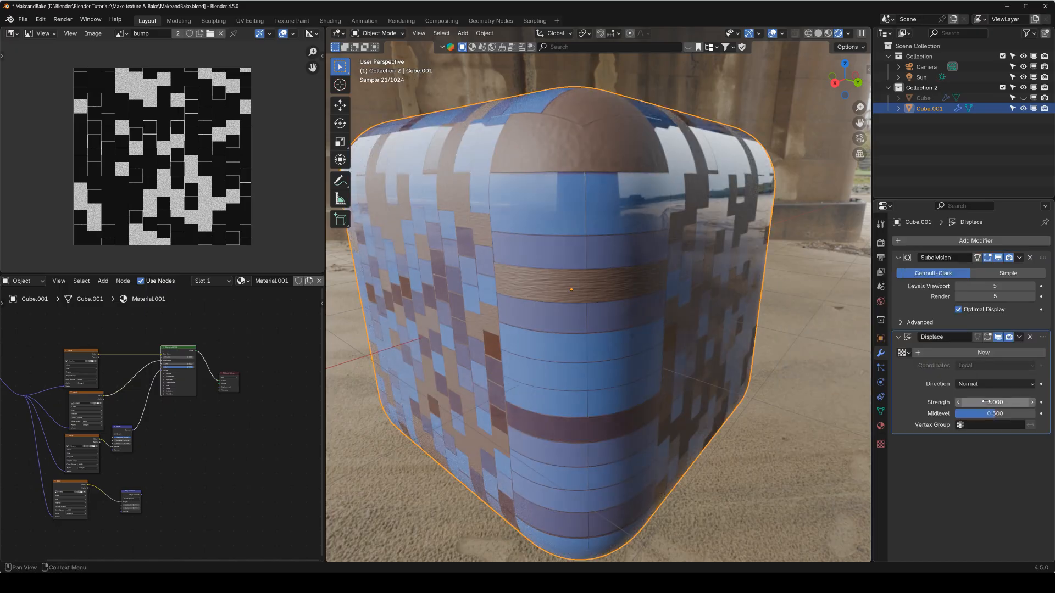
click(987, 402)
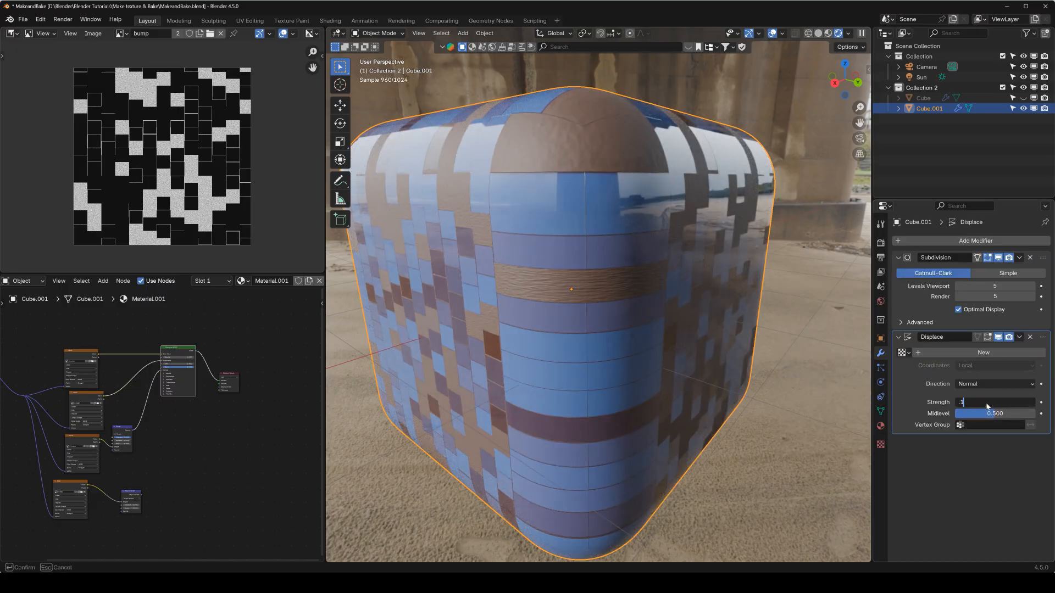
text(.1)
click(981, 413)
text(0)
key(Return)
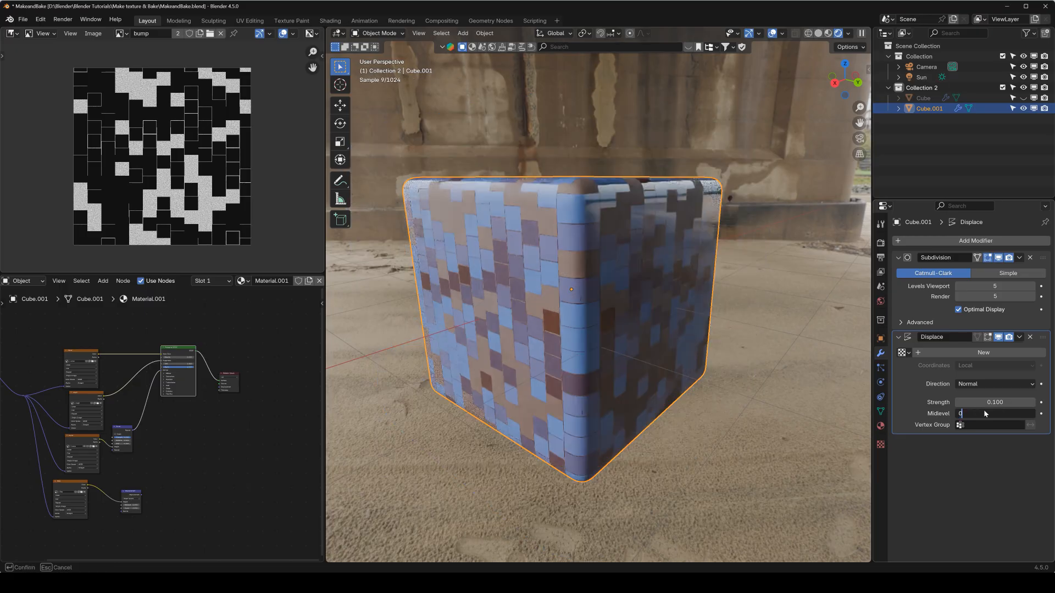
Create a new texture for the Displace modifier and load Disp.png as its image
click(947, 356)
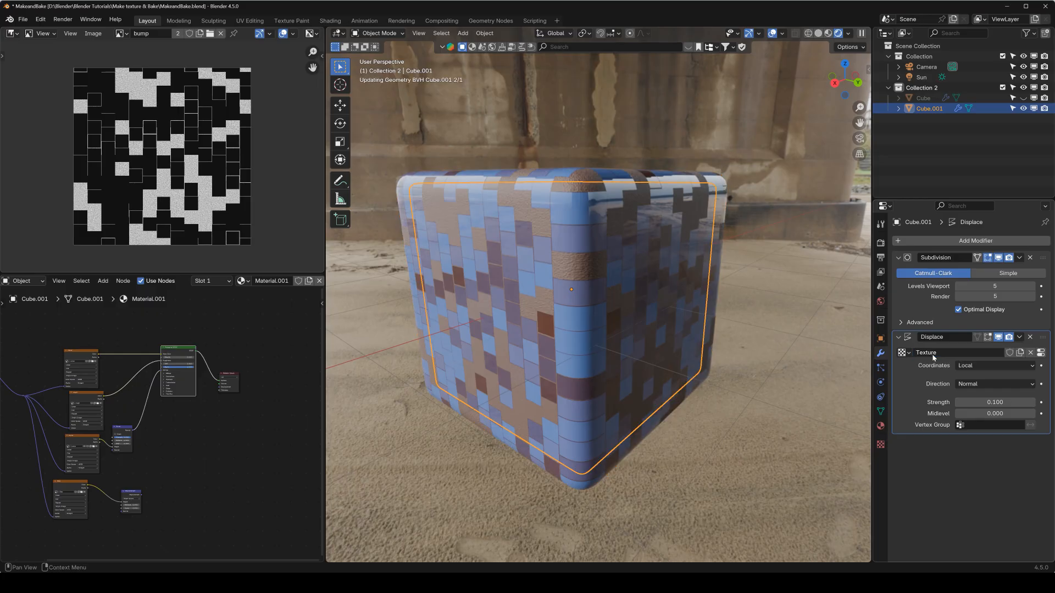
click(881, 445)
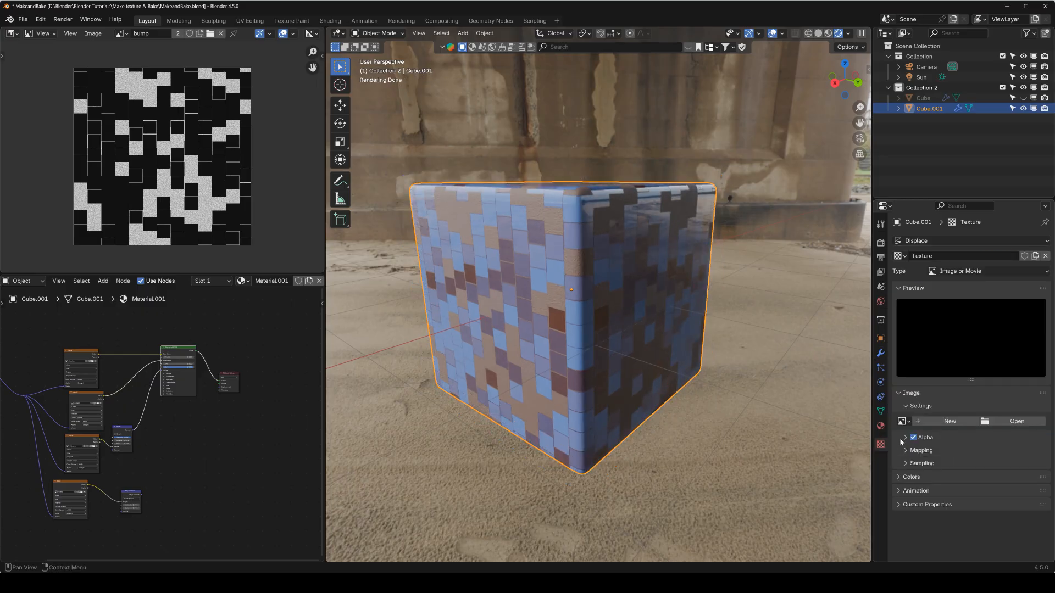
click(1016, 424)
click(534, 197)
double_click(534, 196)
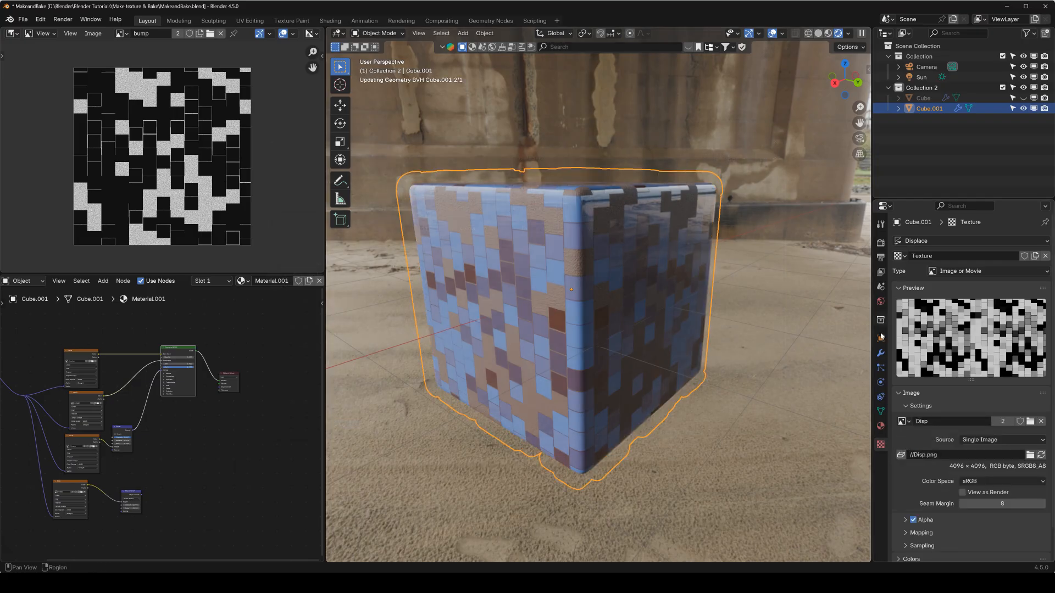
Set the Displace modifier's Coordinates to UV and its Strength to 0.05, and view the cube from above
click(881, 354)
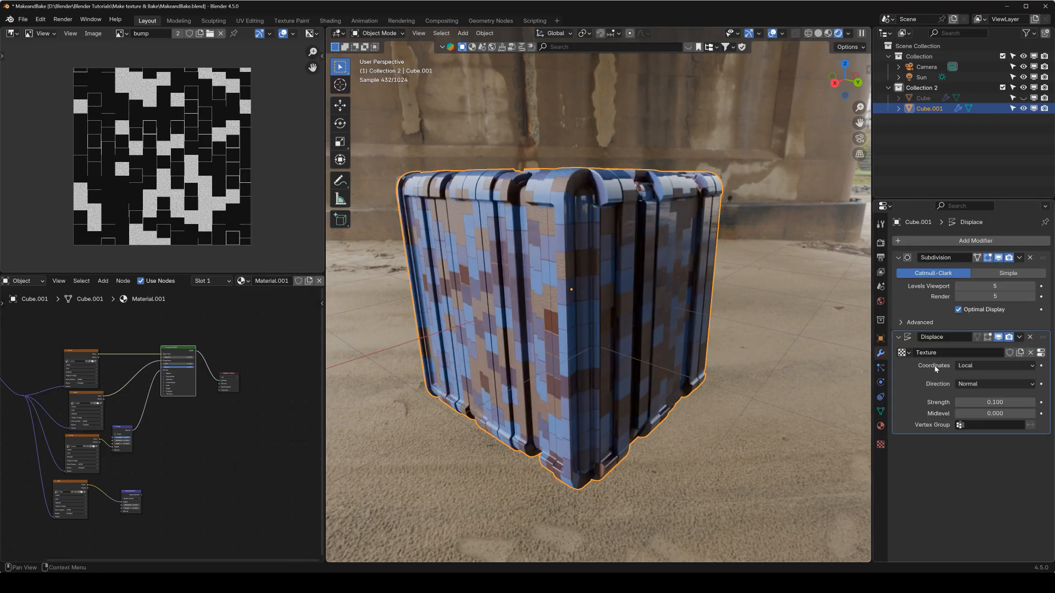
click(964, 365)
click(960, 411)
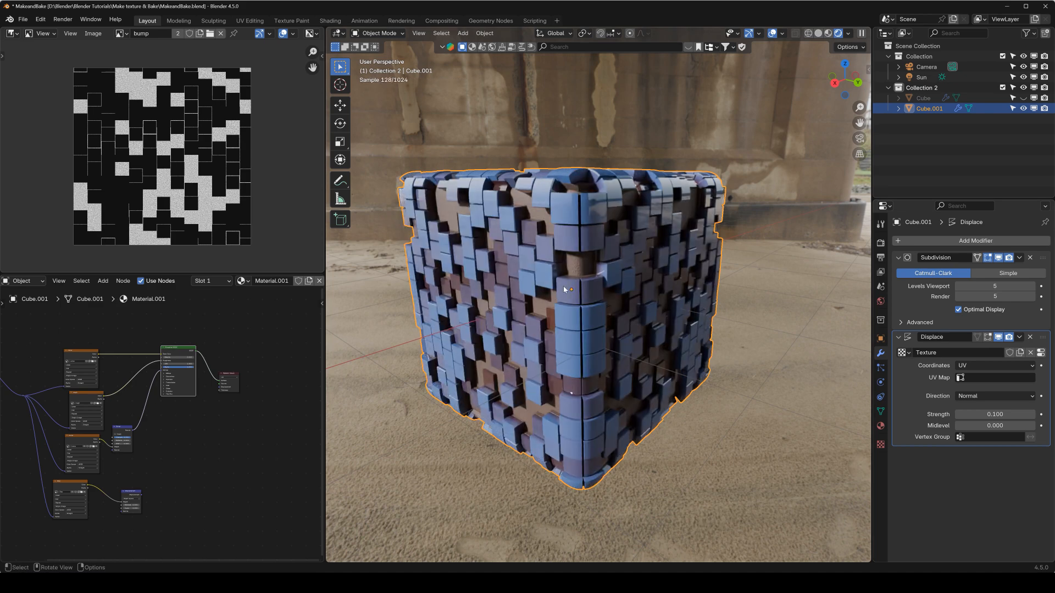
click(996, 413)
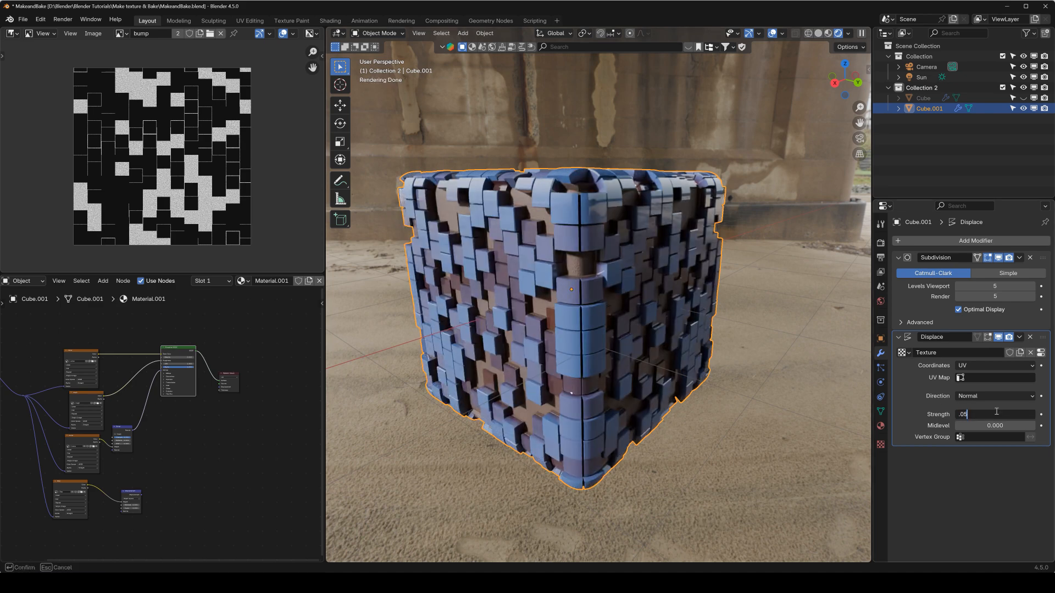
text(.05)
key(Return)
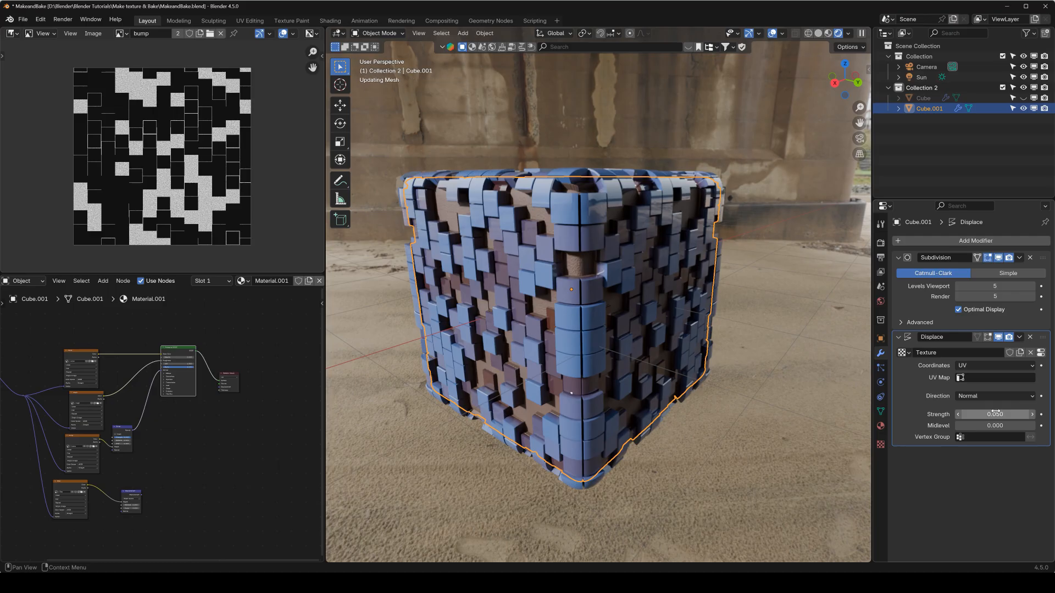
middle_drag(467, 236, 640, 260)
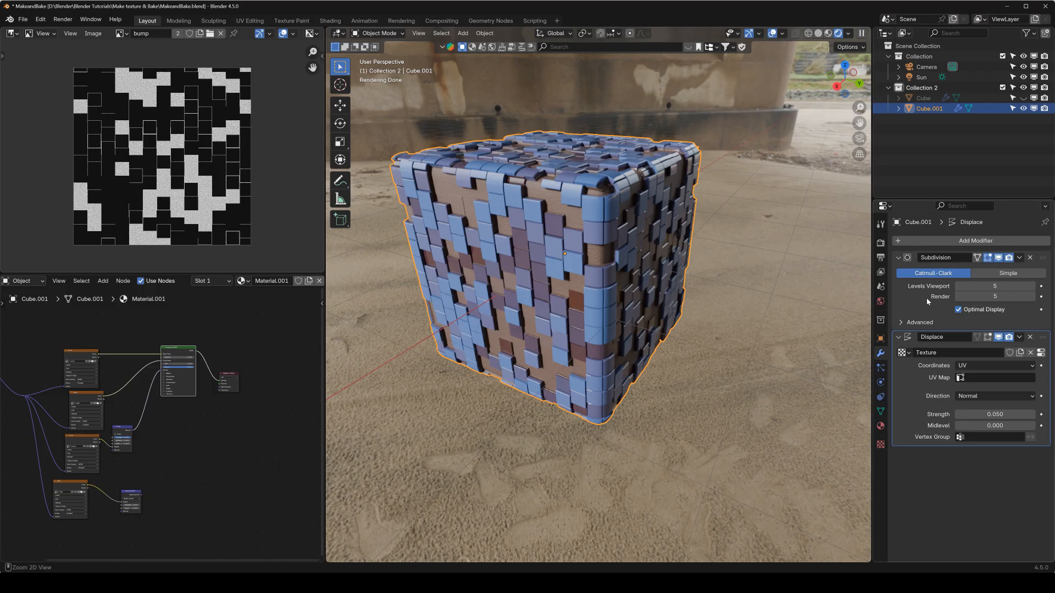
Apply the Subdivision and Displace modifiers on Cube.001 and switch the viewport to solid shading
key(ctrl+a)
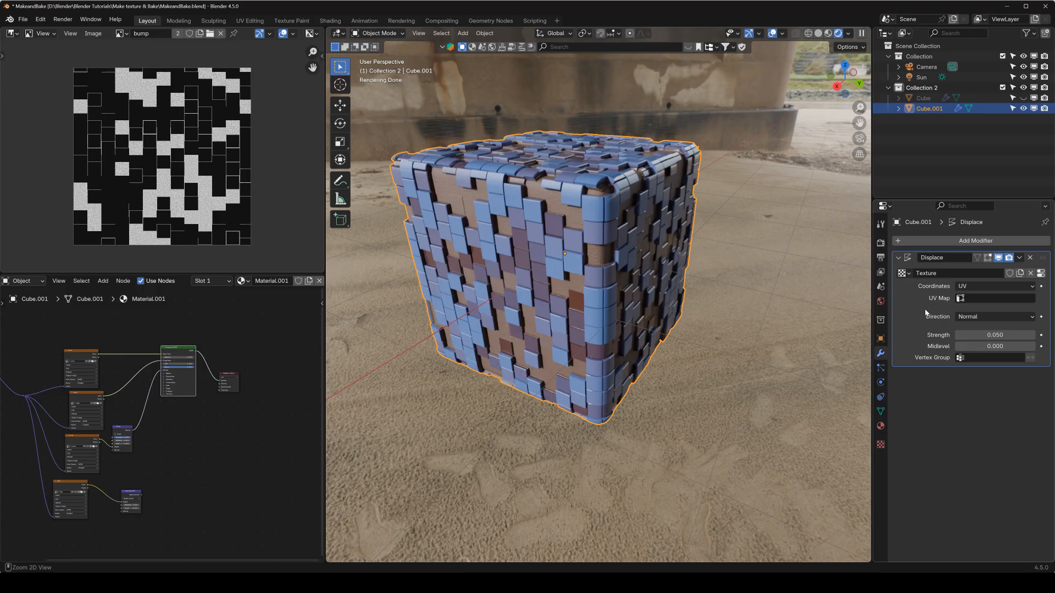
key(ctrl+a)
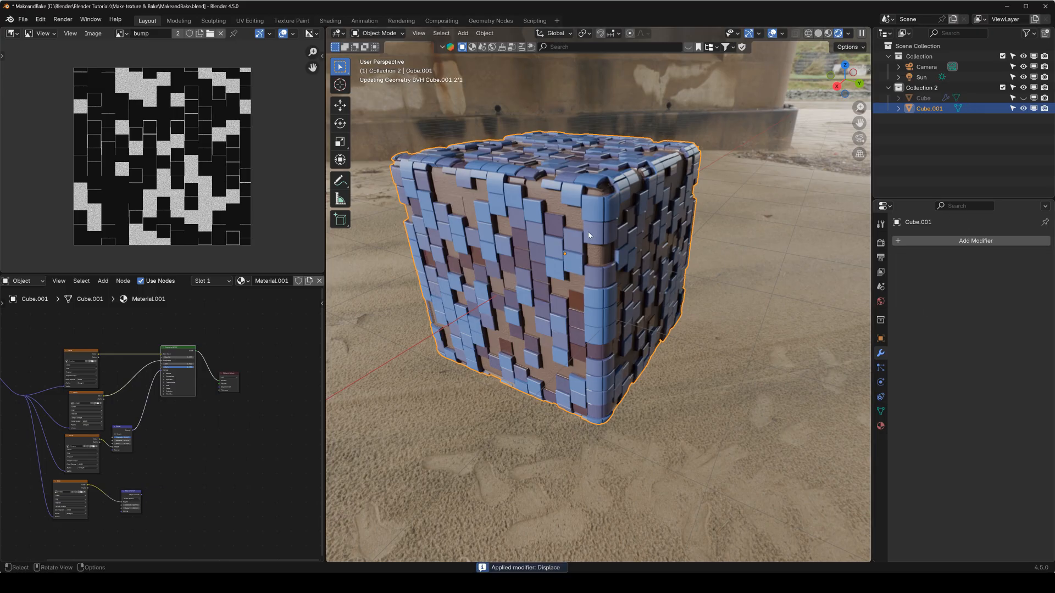
click(819, 34)
mouse_move(604, 161)
middle_down()
mouse_move(653, 129)
mouse_move(591, 139)
middle_up()
scroll(617, 252, up, 8)
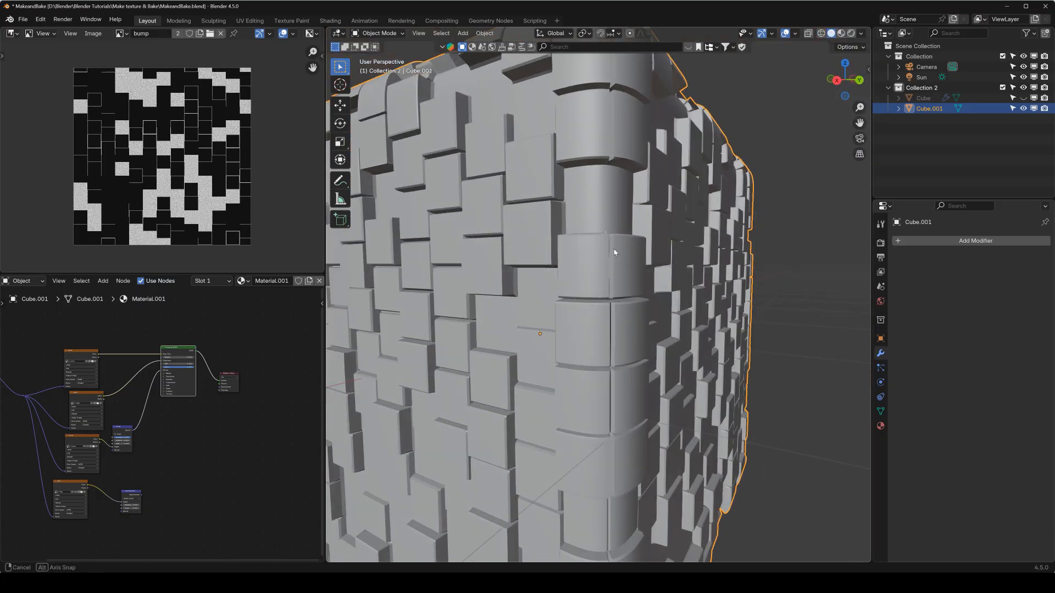
Check the applied mesh briefly in Edit Mode, then add a Decimate modifier to Cube.001 in Object Mode
key(Tab)
middle_drag(563, 196, 622, 287)
key(Tab)
click(921, 242)
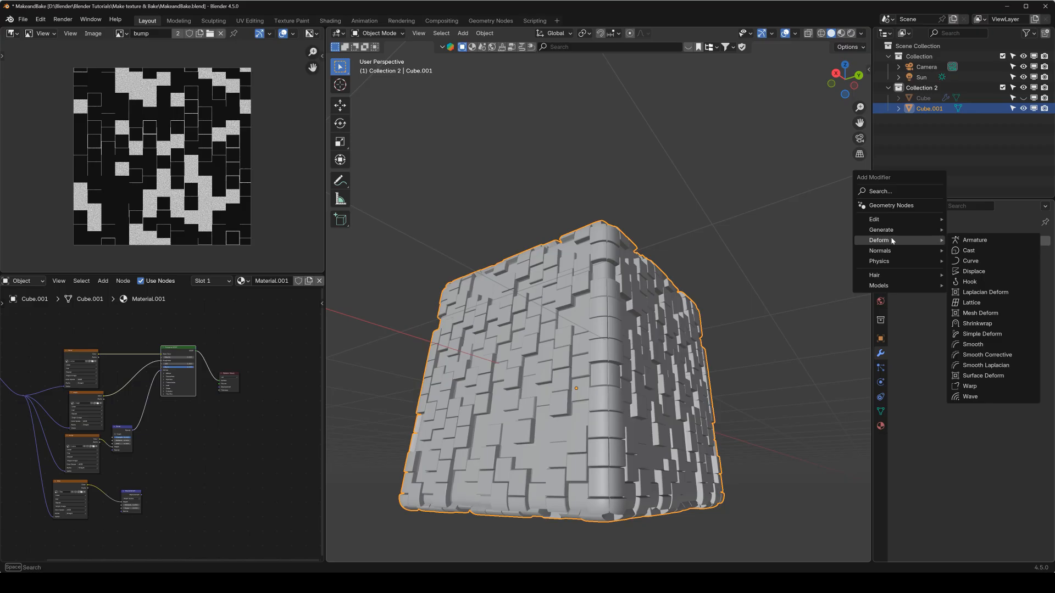
click(900, 229)
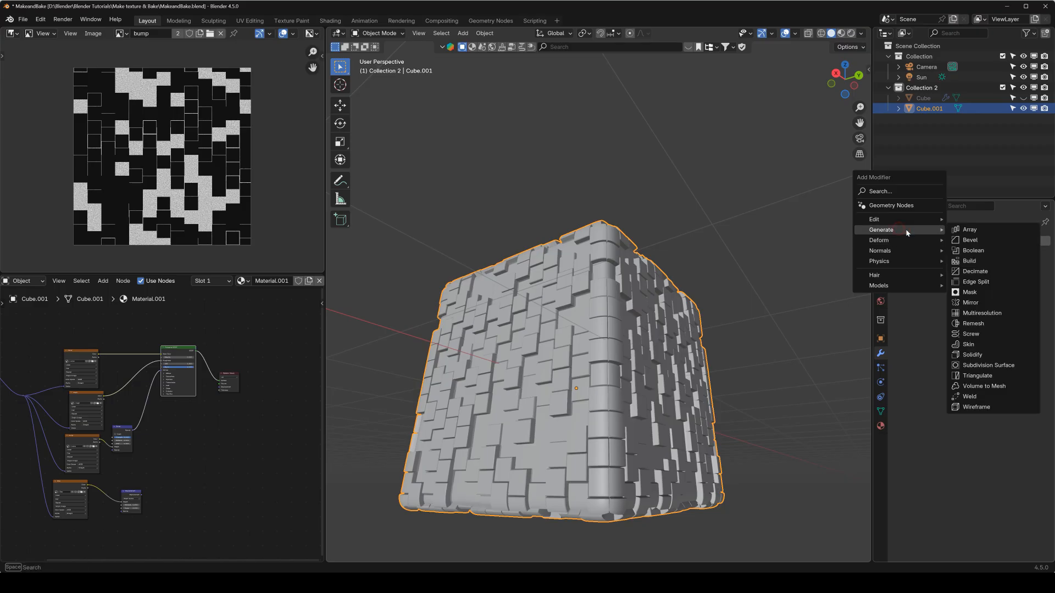
click(974, 272)
Examine the mesh density of Cube.001 up close in Edit Mode and return to Object Mode
middle_drag(759, 288, 584, 305)
key(Tab)
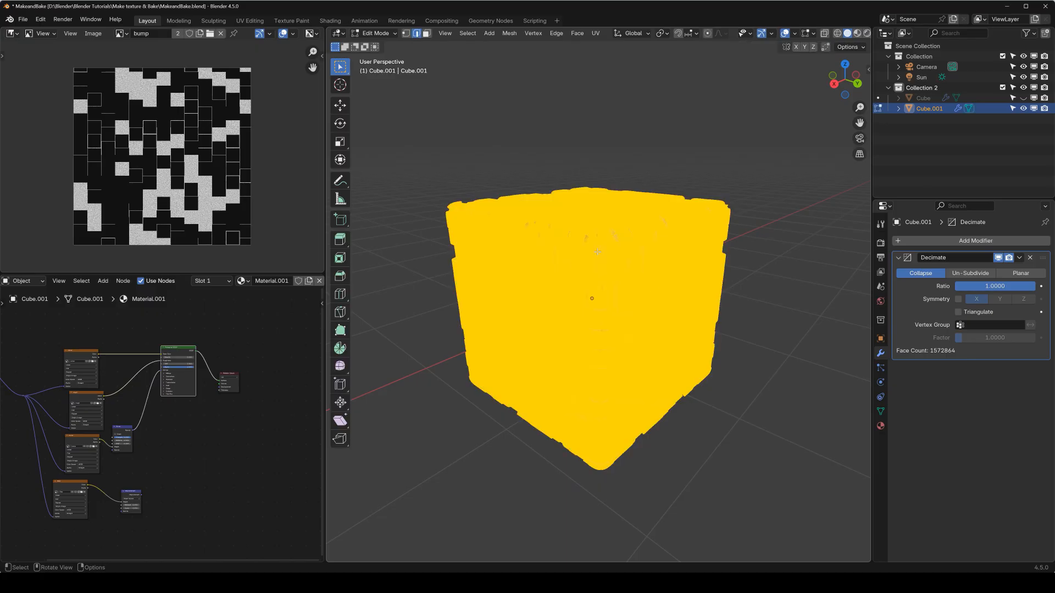
scroll(637, 269, up, 4)
scroll(739, 243, down, 2)
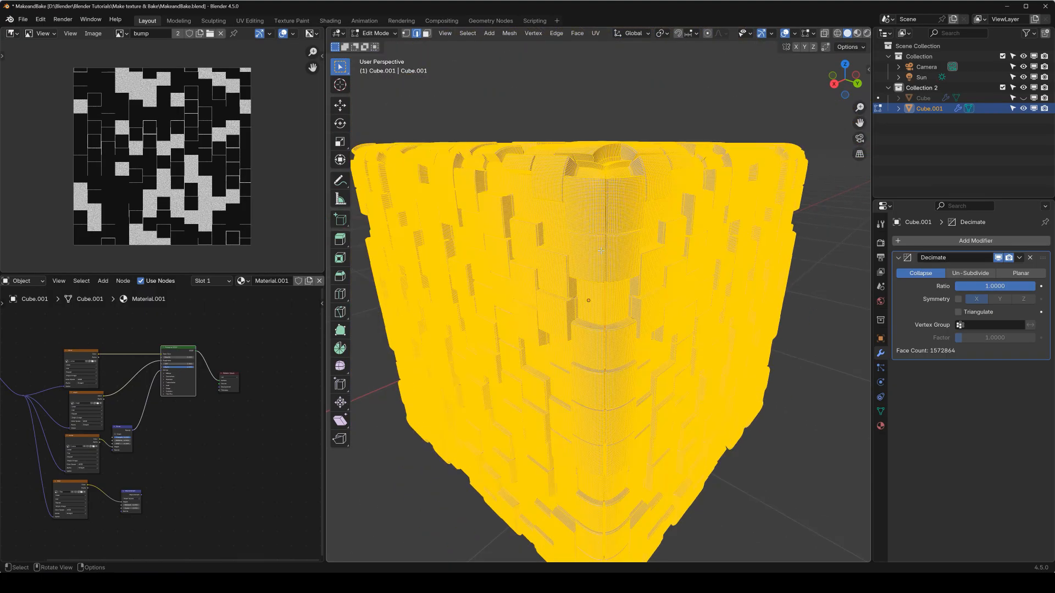
key(Tab)
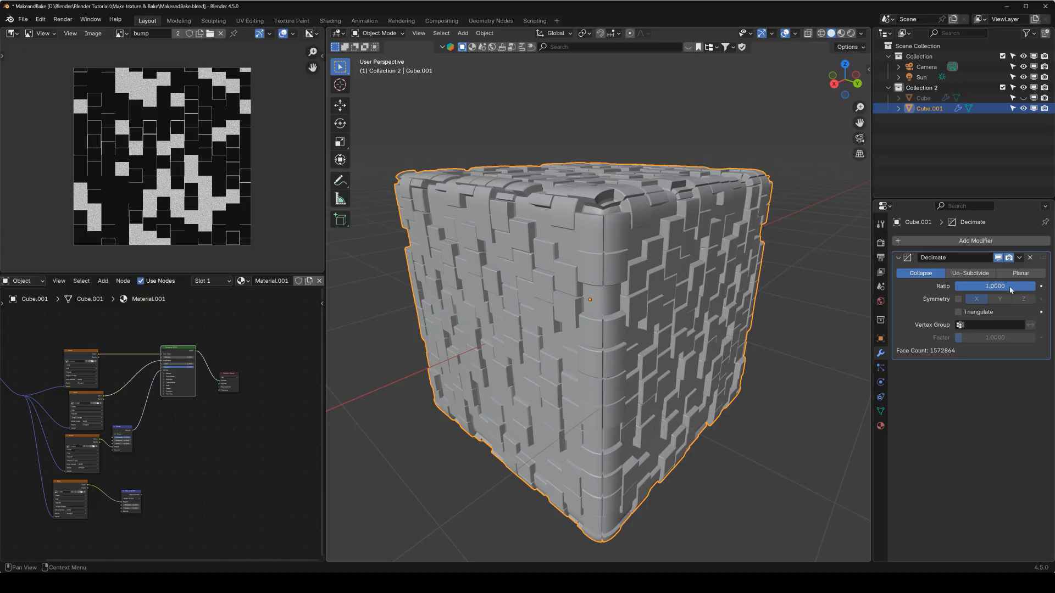
Switch the viewport back to rendered shading and view the displaced cube
middle_drag(578, 244, 592, 215)
click(851, 33)
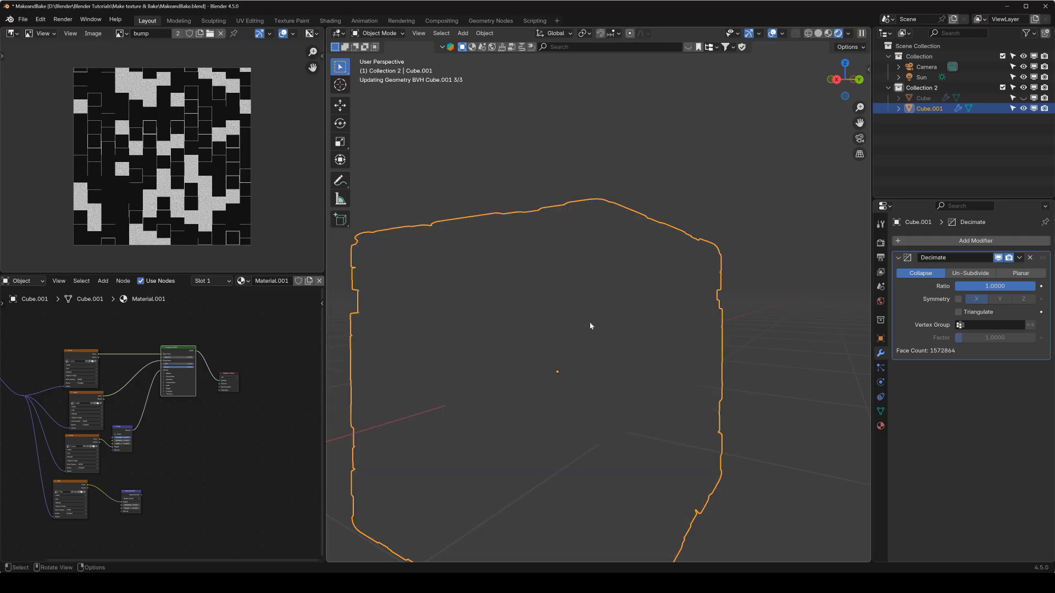
middle_drag(585, 330, 592, 269)
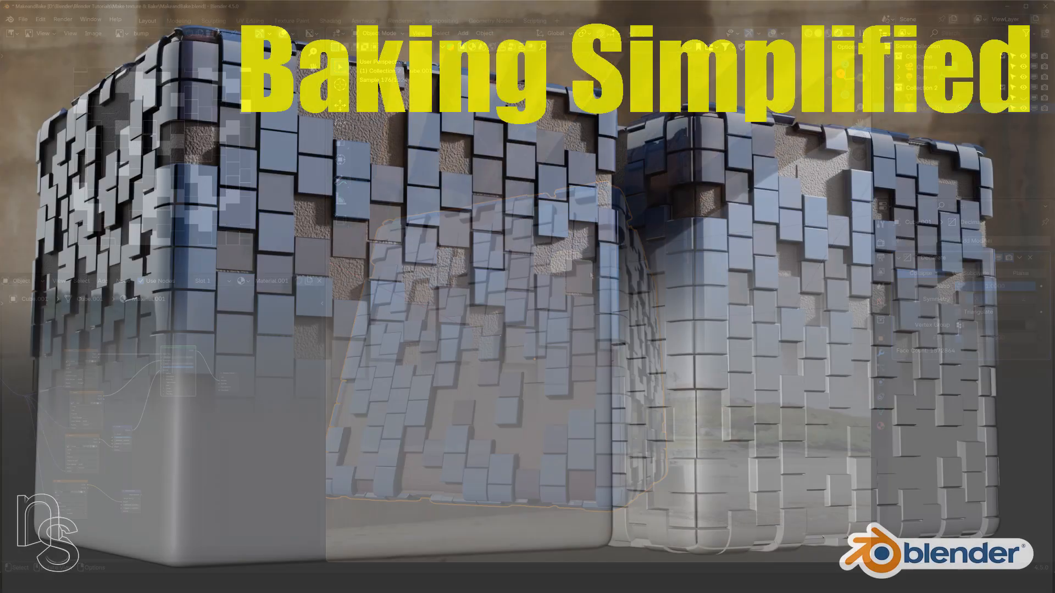